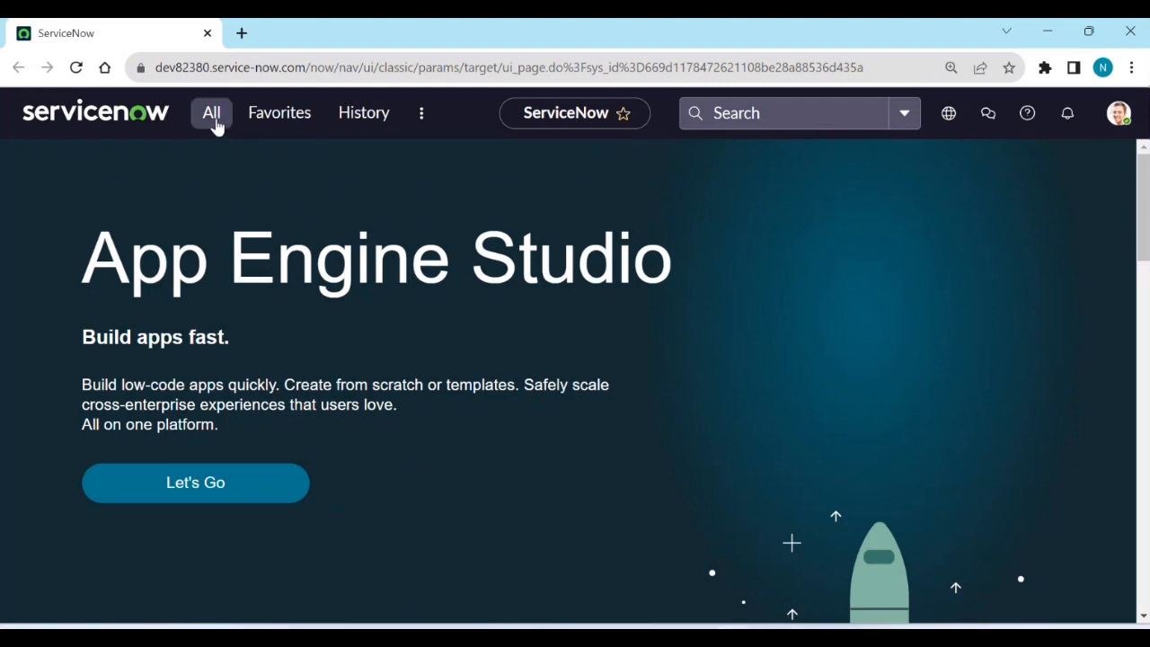
Filter the application navigator for "reports" and locate the Reports application among the results
click(218, 124)
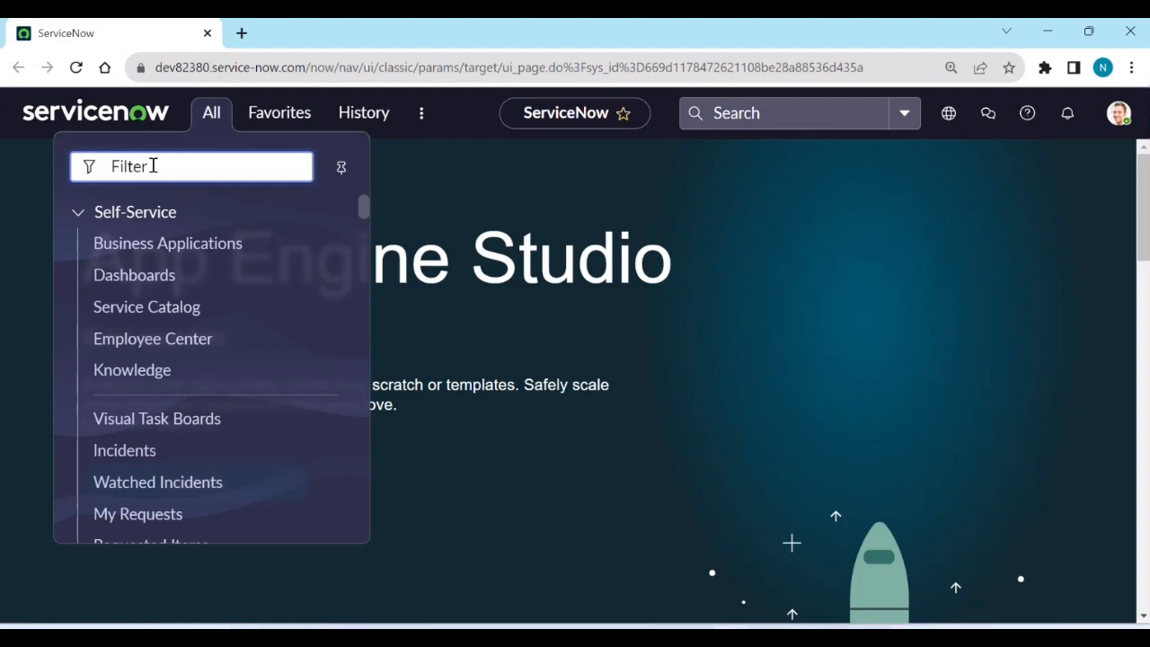
text(report)
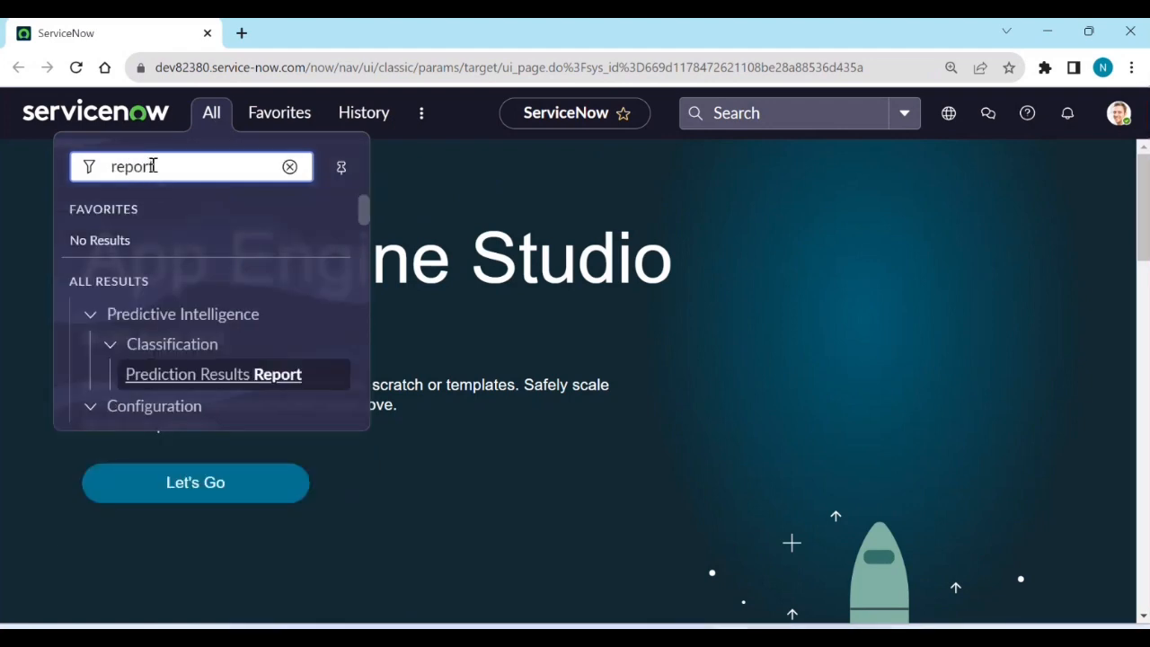
scroll(219, 288, down, 5)
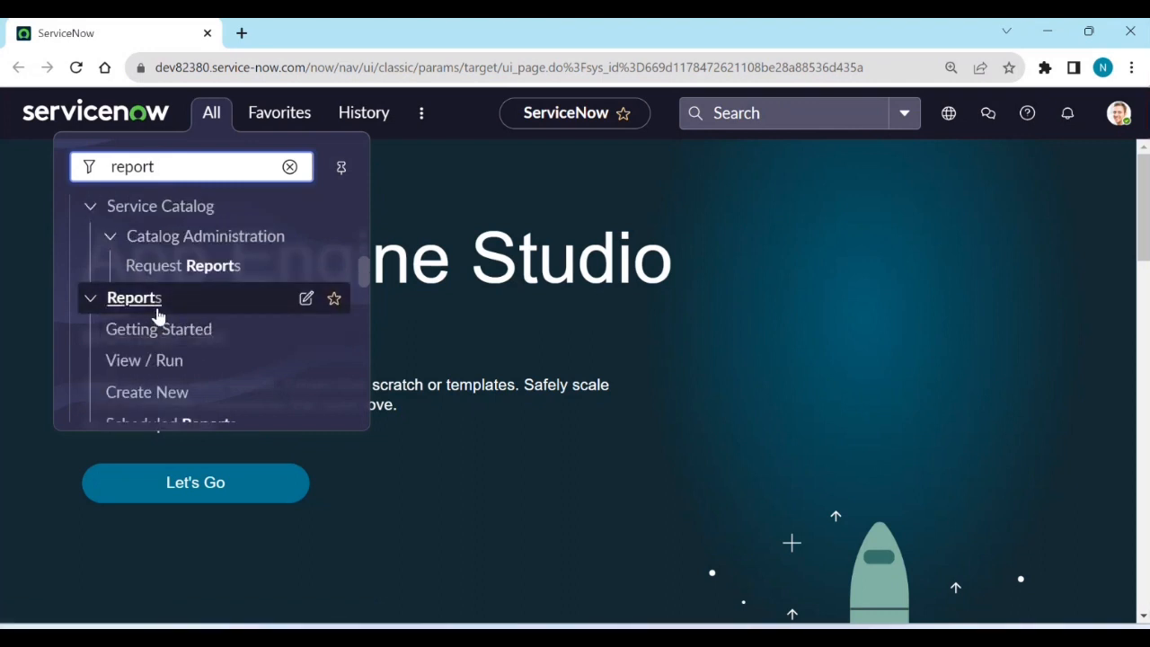
scroll(158, 315, down, 1)
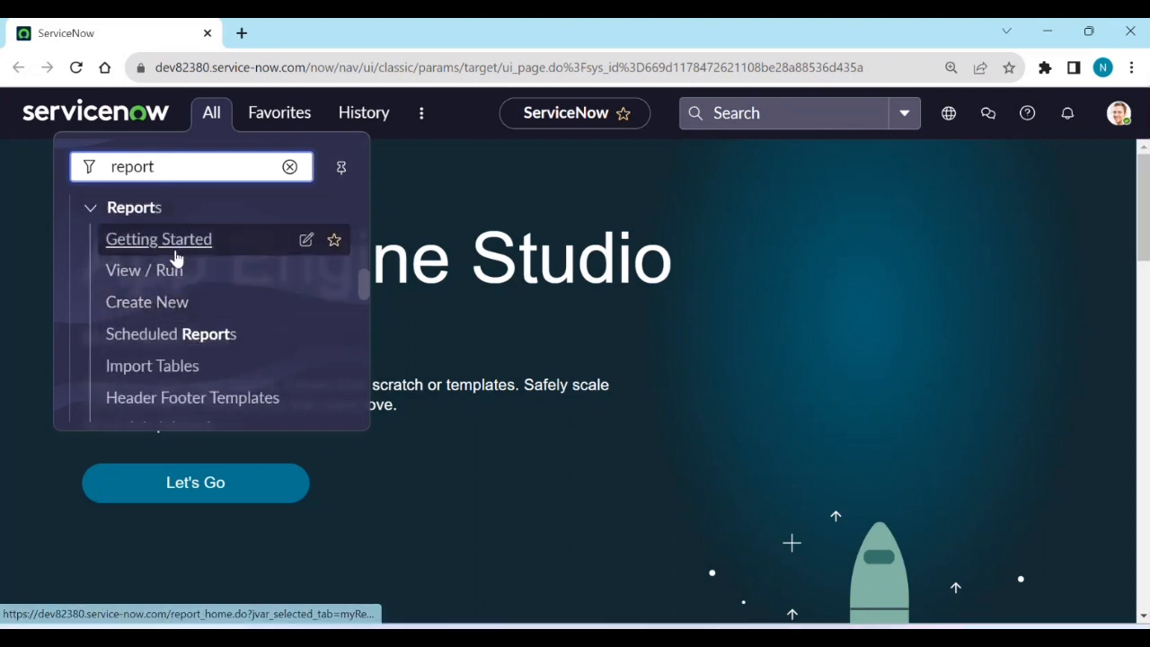
text(s)
scroll(196, 297, down, 2)
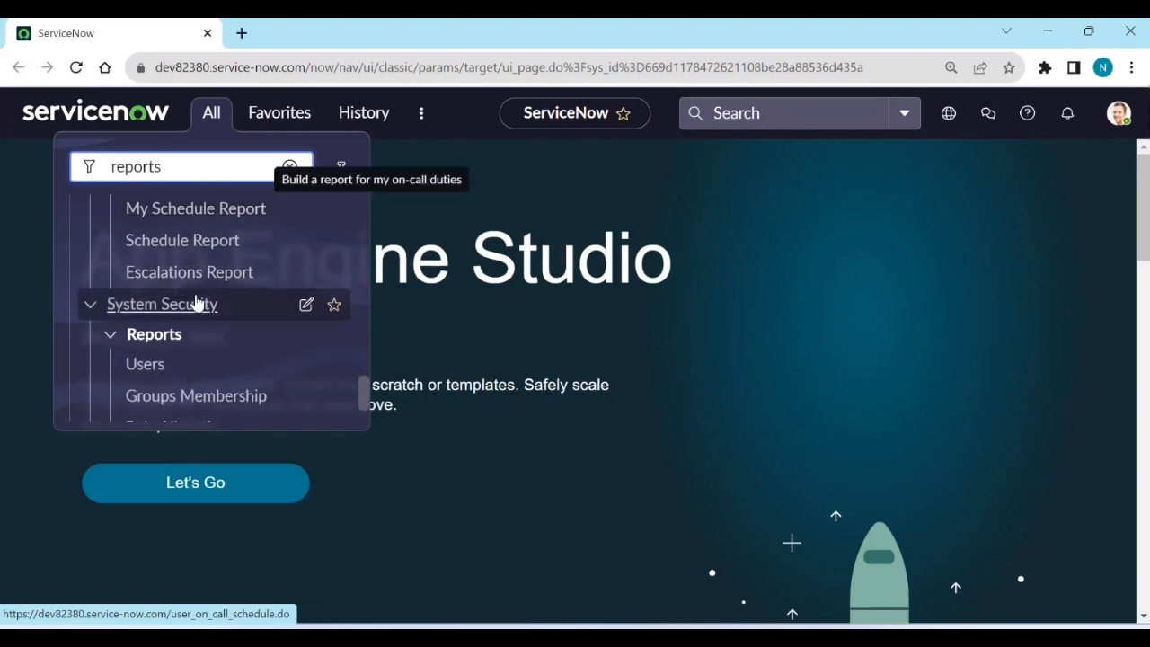
scroll(197, 329, up, 3)
scroll(199, 333, up, 8)
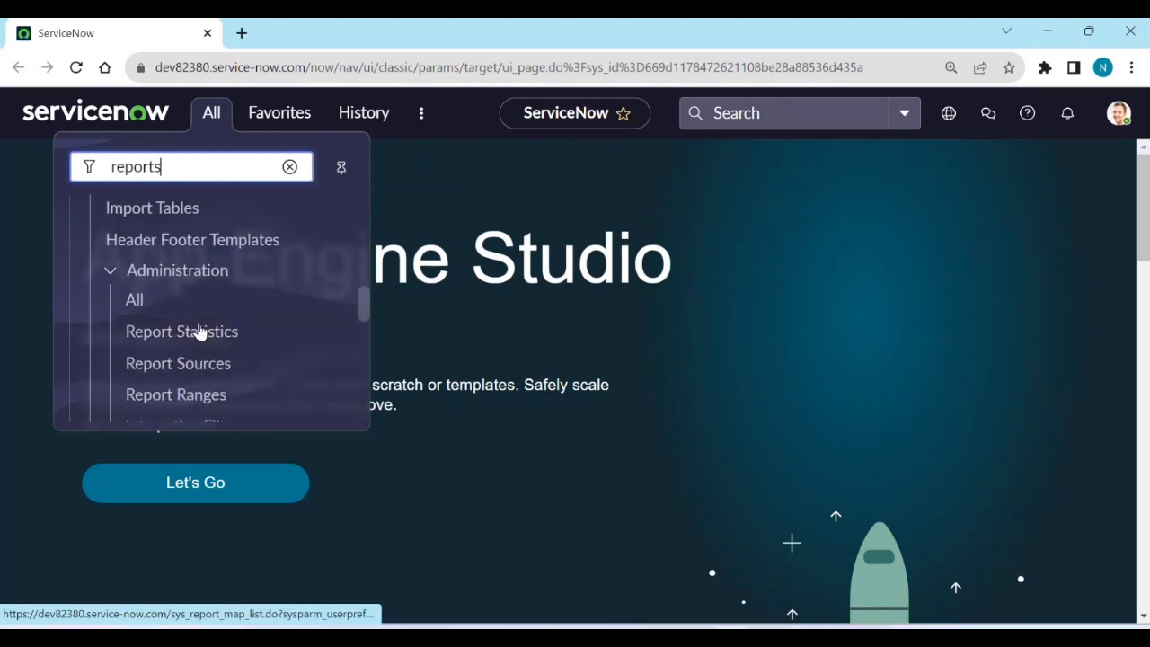
Review the modules of the Reports application, from Getting Started through the Administration entries to Summary Sets
scroll(201, 345, down, 4)
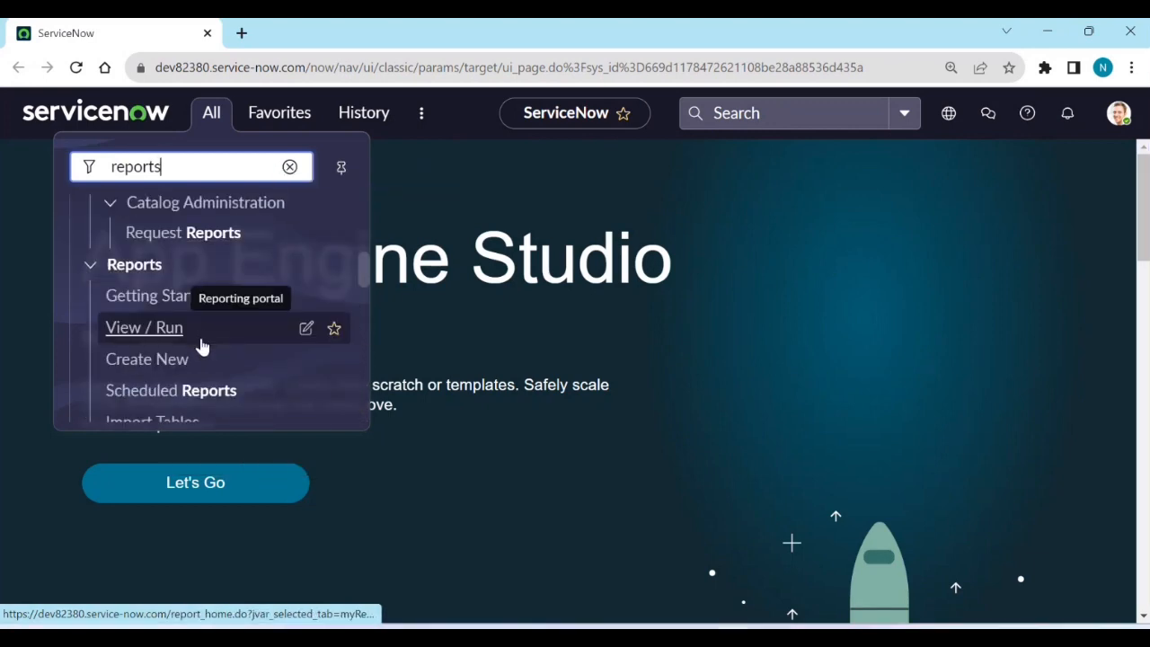
scroll(176, 294, down, 1)
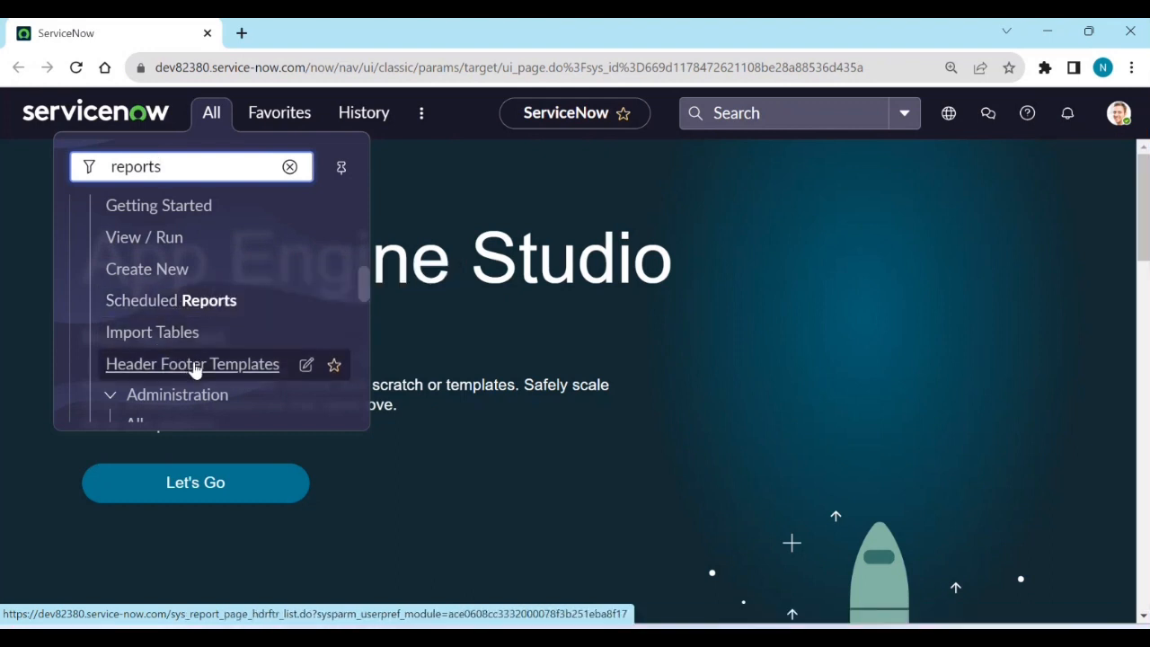
scroll(195, 371, down, 1)
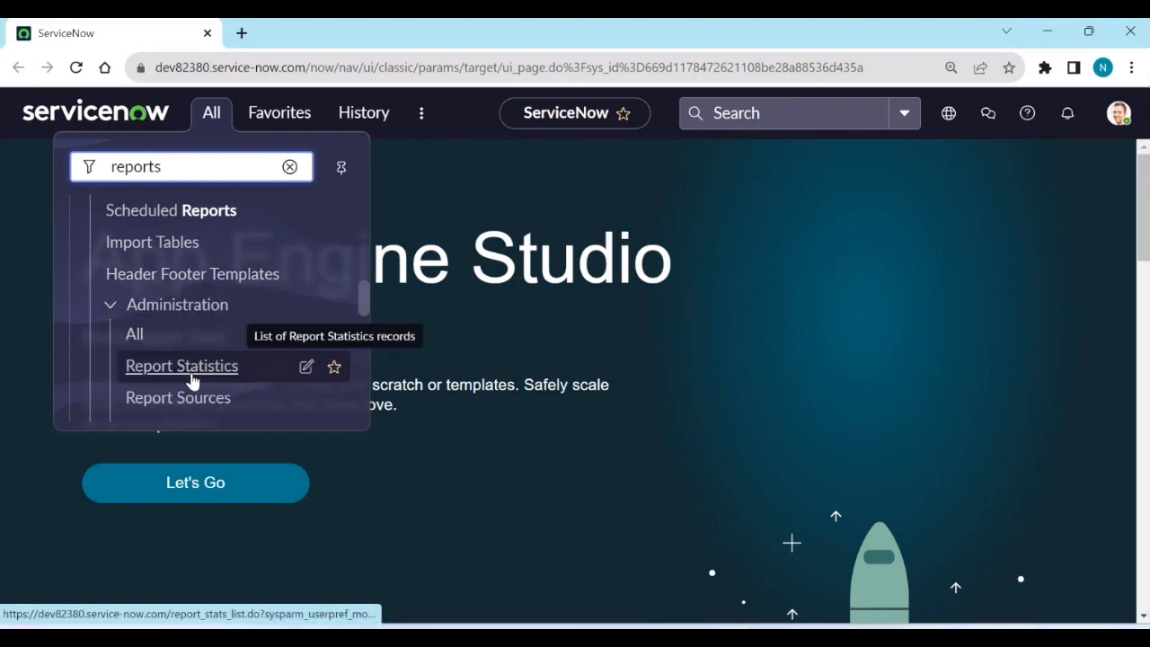
scroll(205, 391, down, 1)
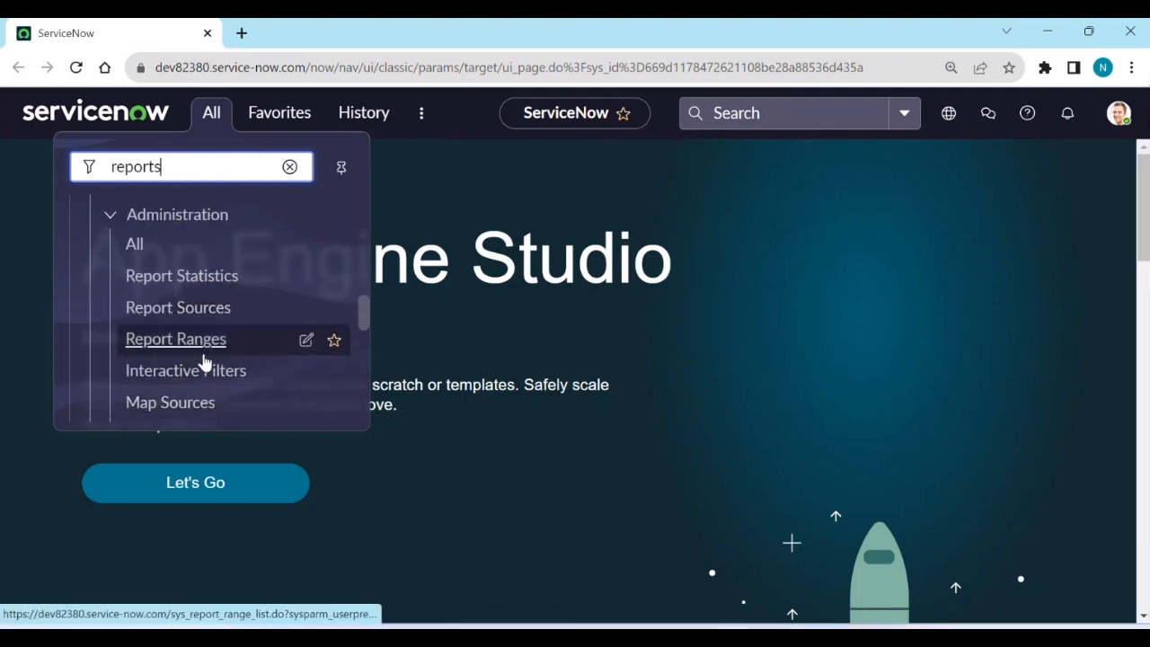
scroll(205, 401, down, 1)
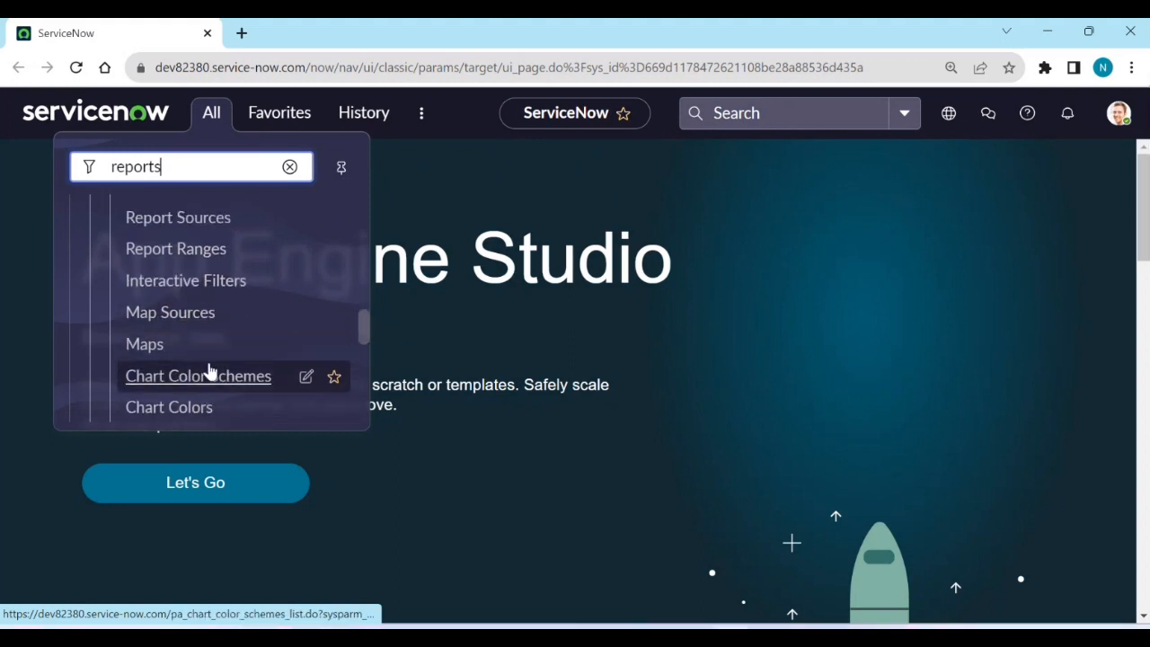
scroll(212, 397, down, 1)
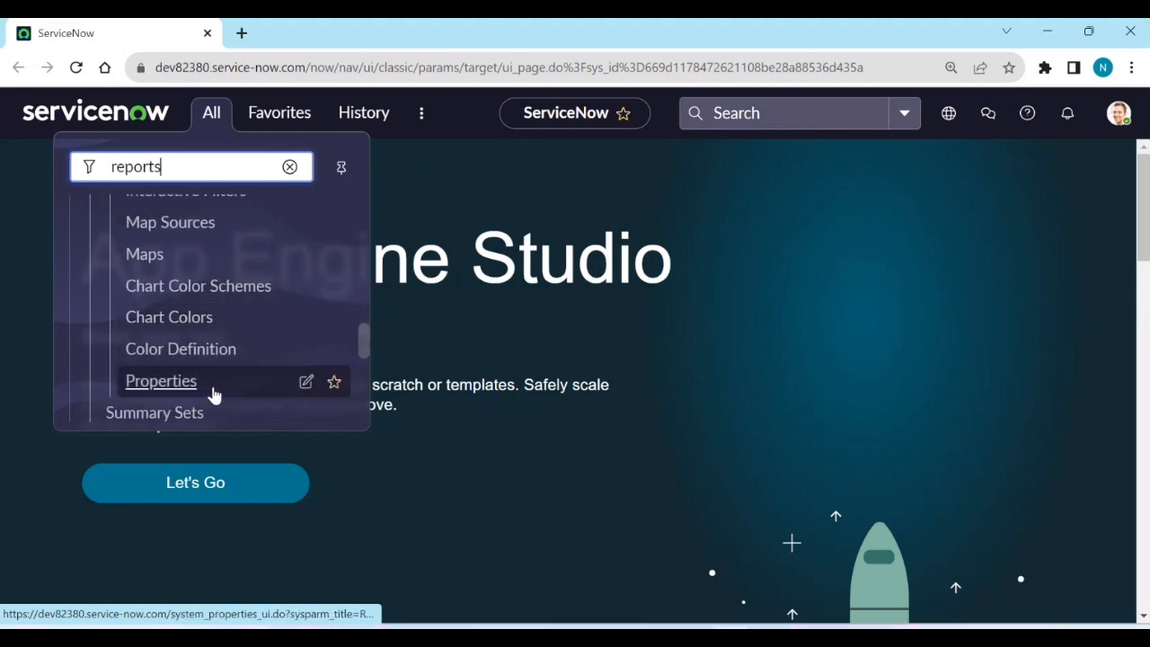
scroll(213, 399, down, 1)
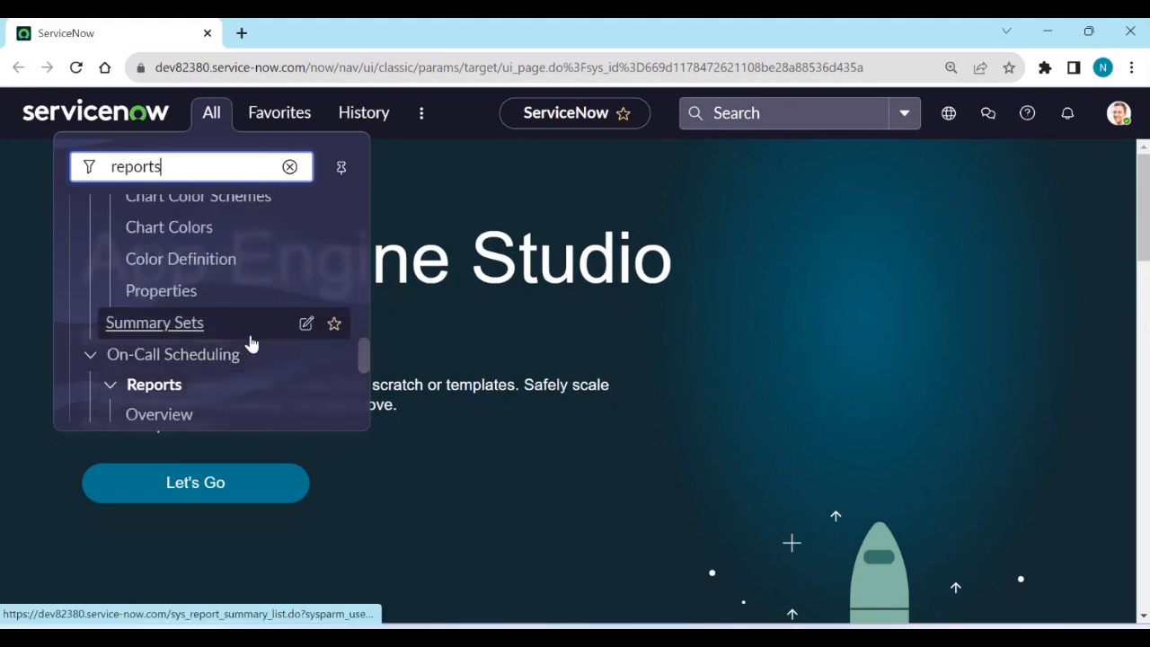
Open the View / Run module of the Reports application
scroll(254, 344, up, 1)
scroll(253, 346, up, 4)
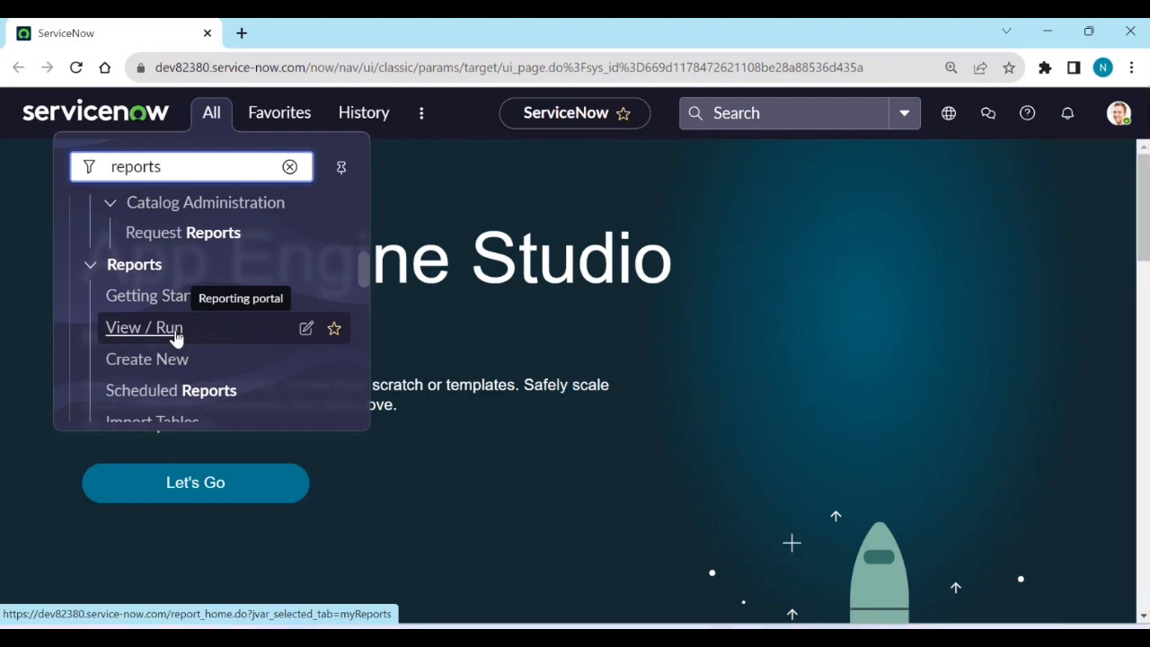
click(145, 329)
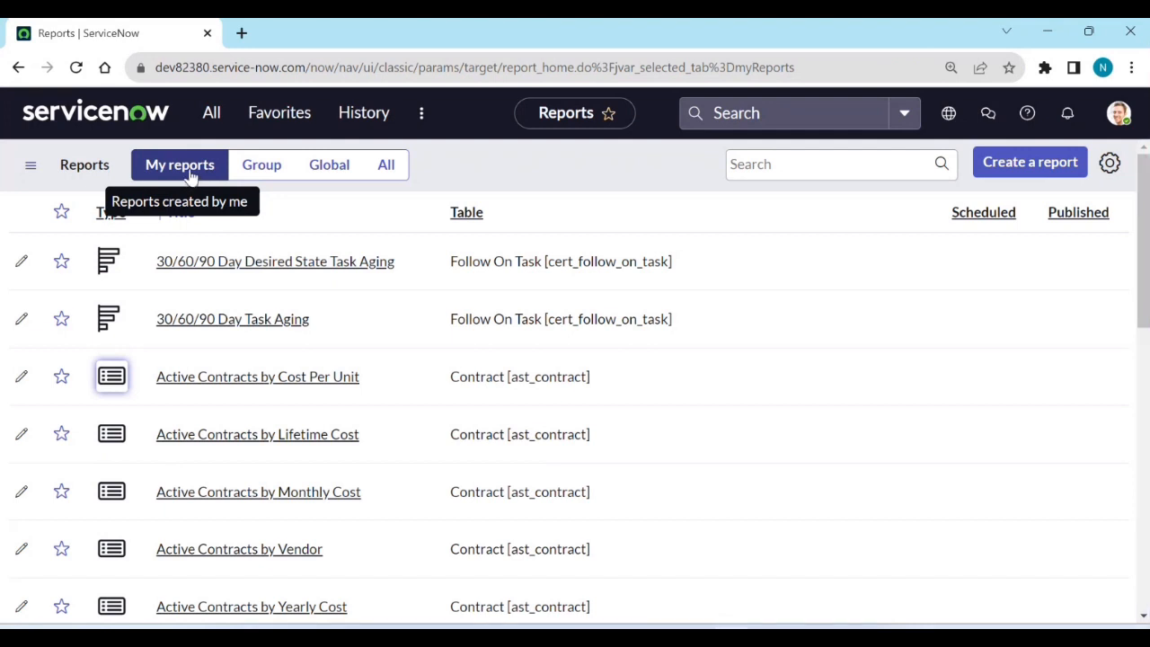
View the Group reports, the Global reports and finally All reports in the list
click(266, 171)
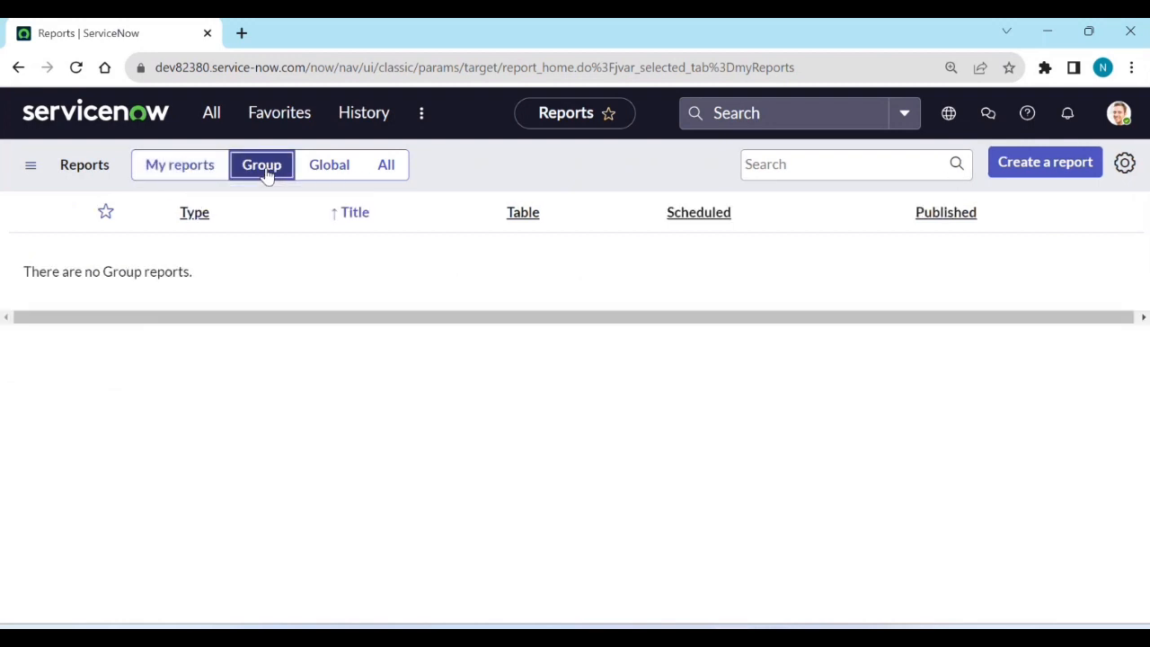
click(318, 170)
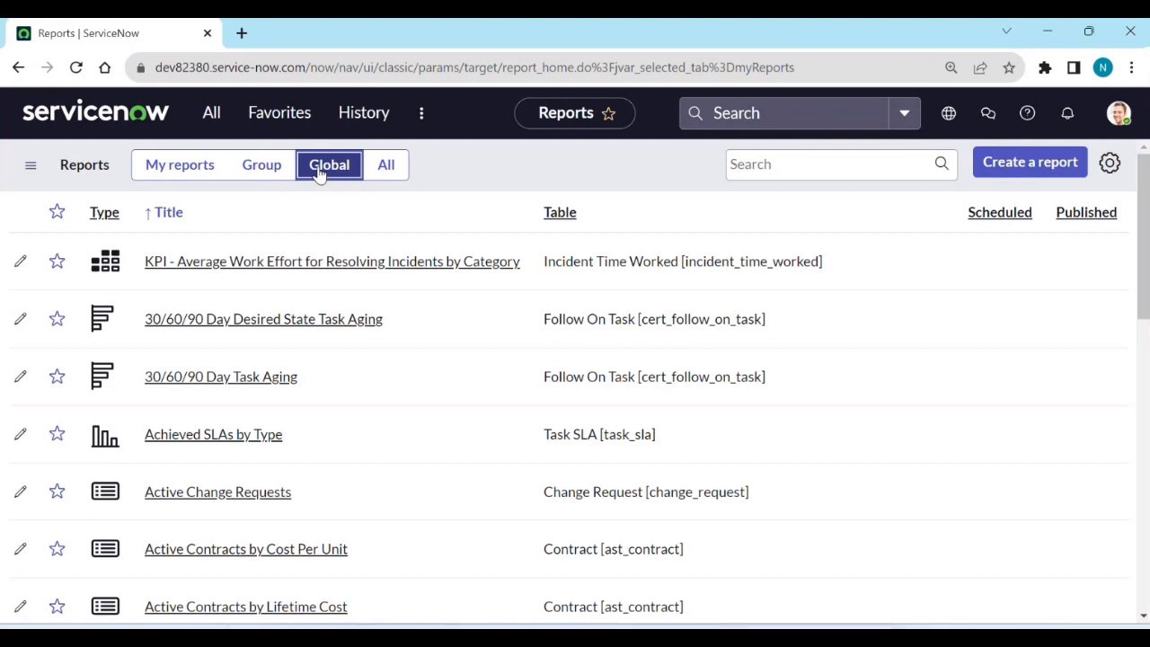
click(384, 171)
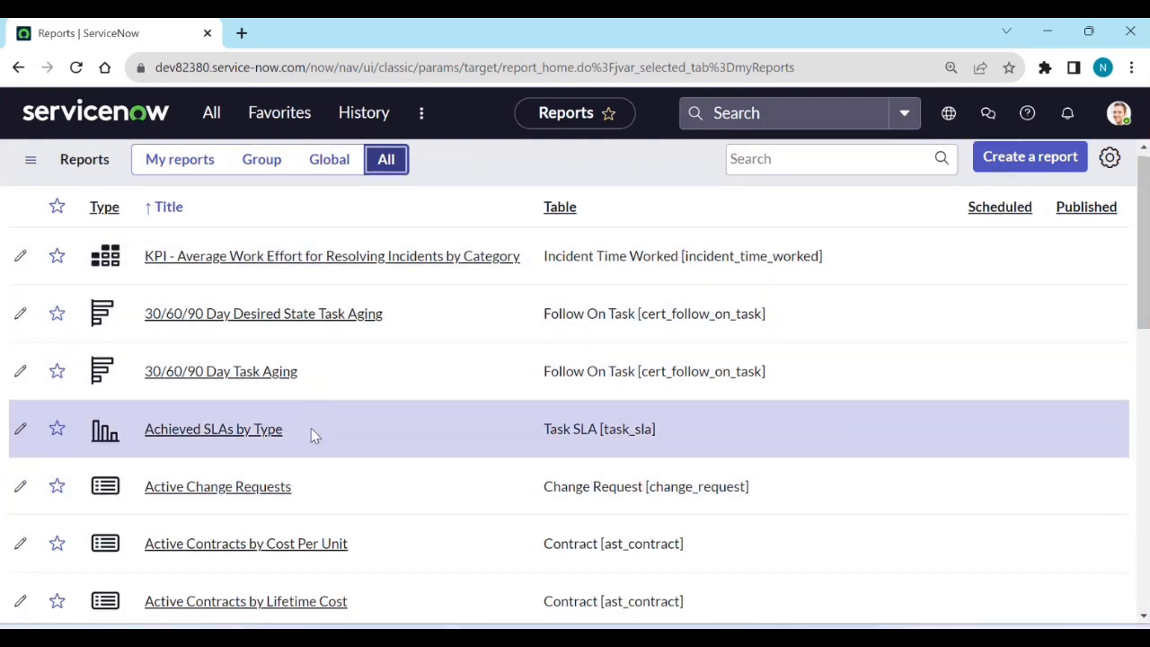
Go to the second page of the full report list and browse its incident reports
scroll(319, 406, down, 1)
scroll(319, 404, down, 8)
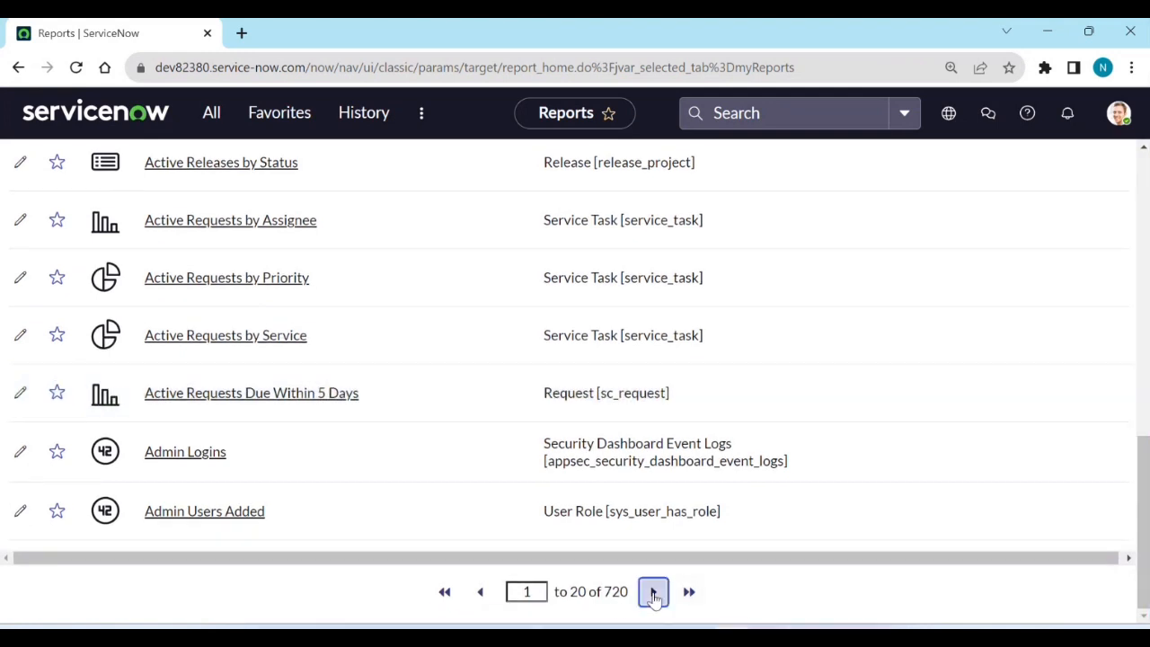
click(654, 593)
scroll(673, 297, up, 2)
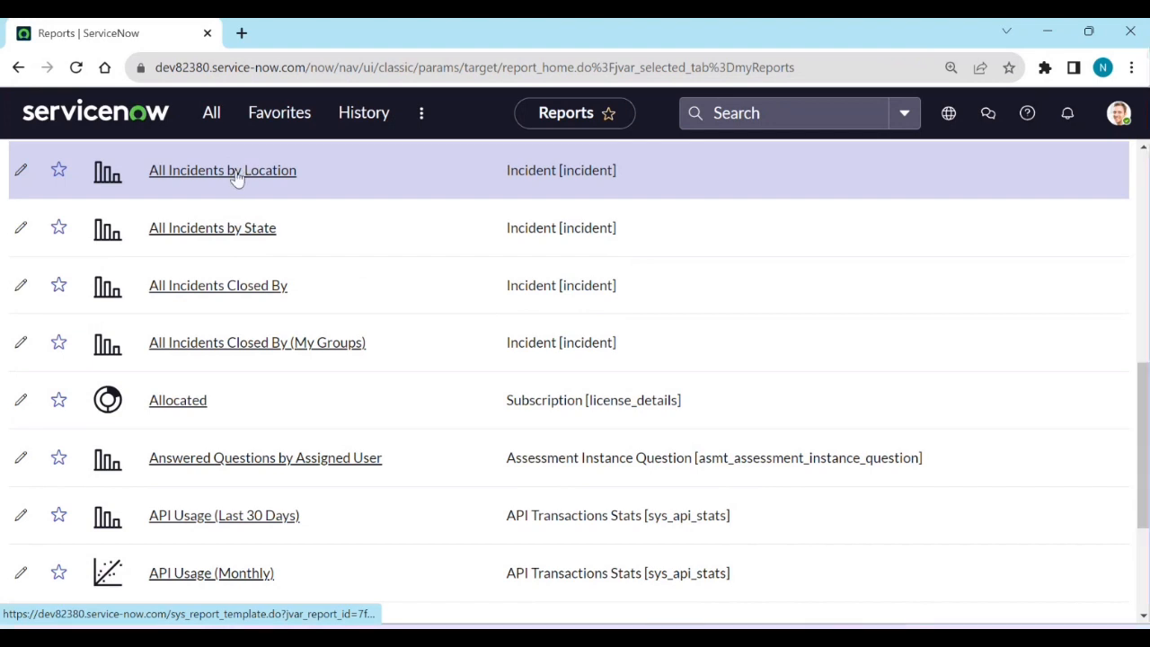
Open the All Incidents by Location report, view its Data settings, and return to the report list
click(236, 177)
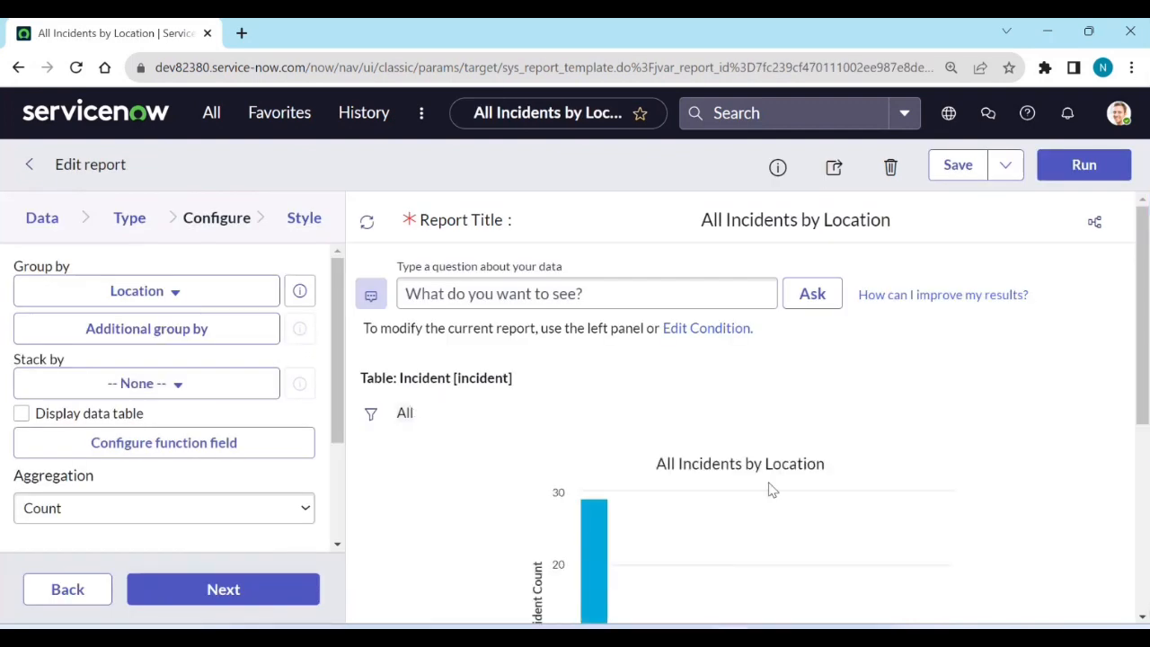
click(52, 221)
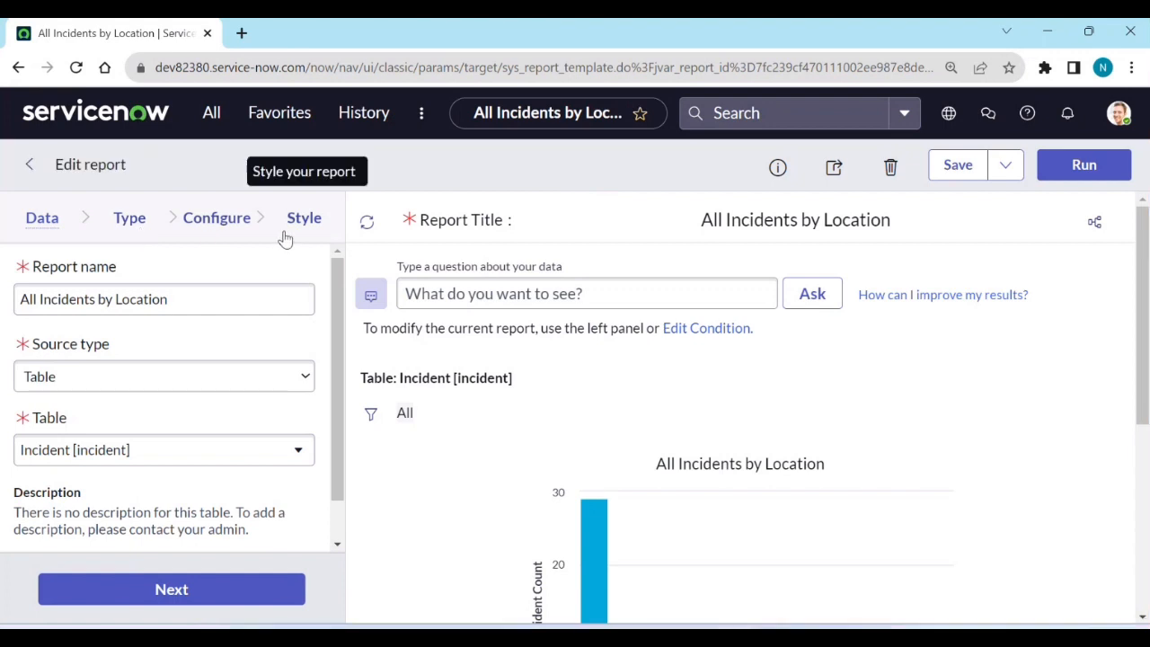
click(28, 164)
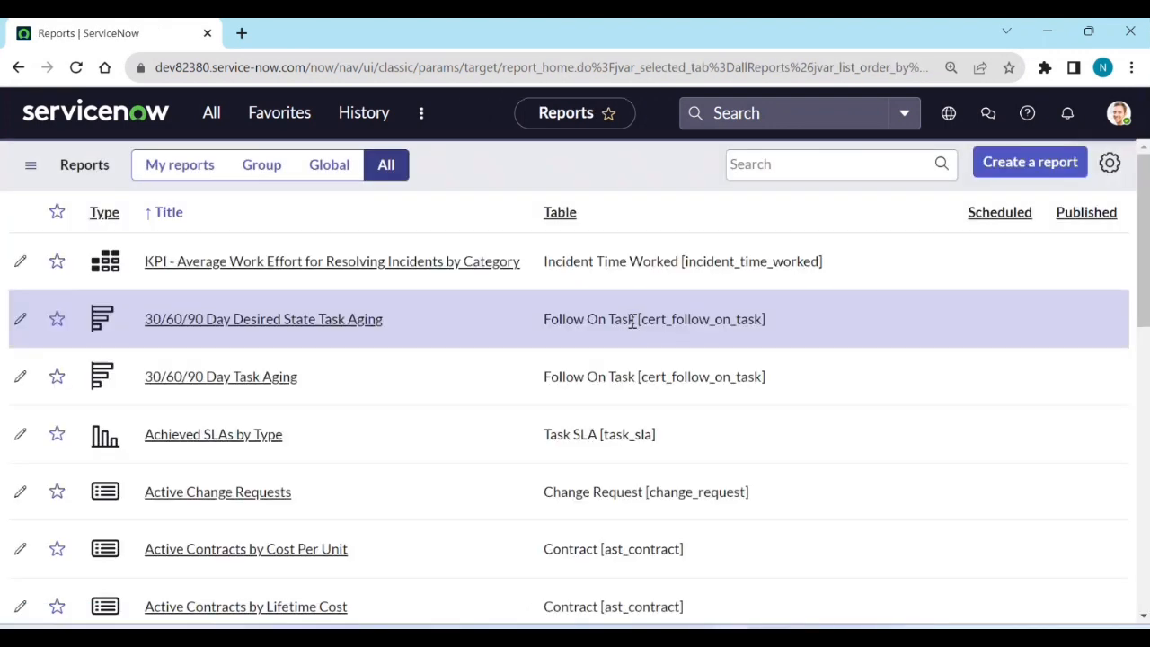
Search the reports for "incident" and filter the list to reports on the Incident table
click(770, 167)
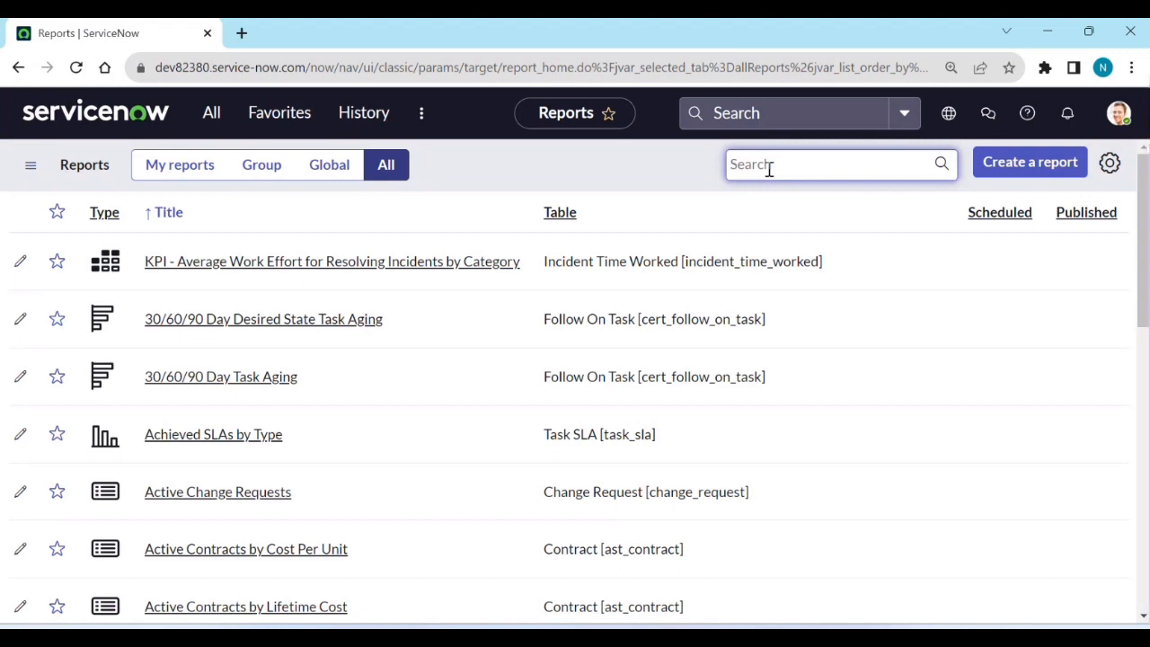
text(incident)
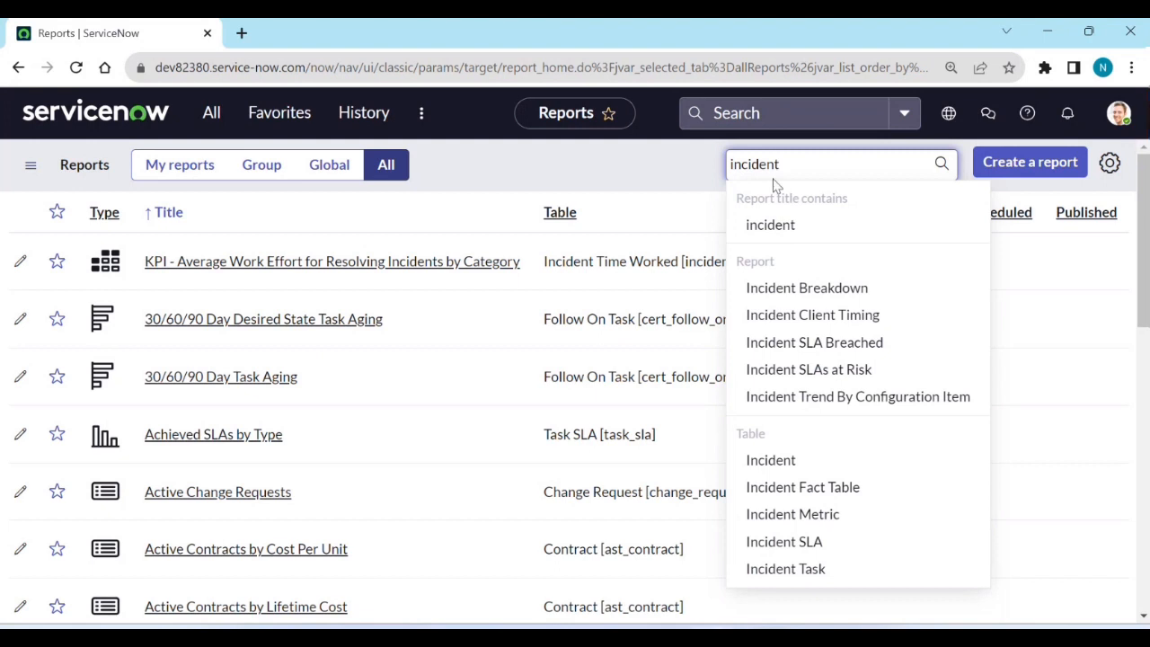
click(793, 471)
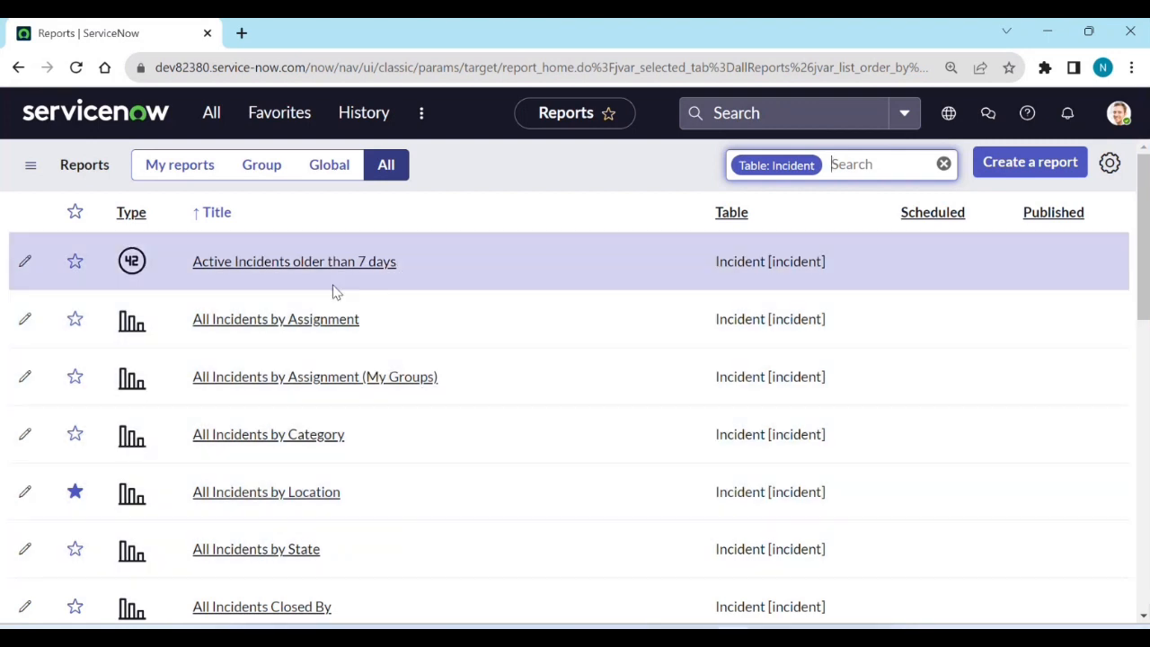
Hide the Published, Scheduled and Table columns through the report list configuration
click(1114, 171)
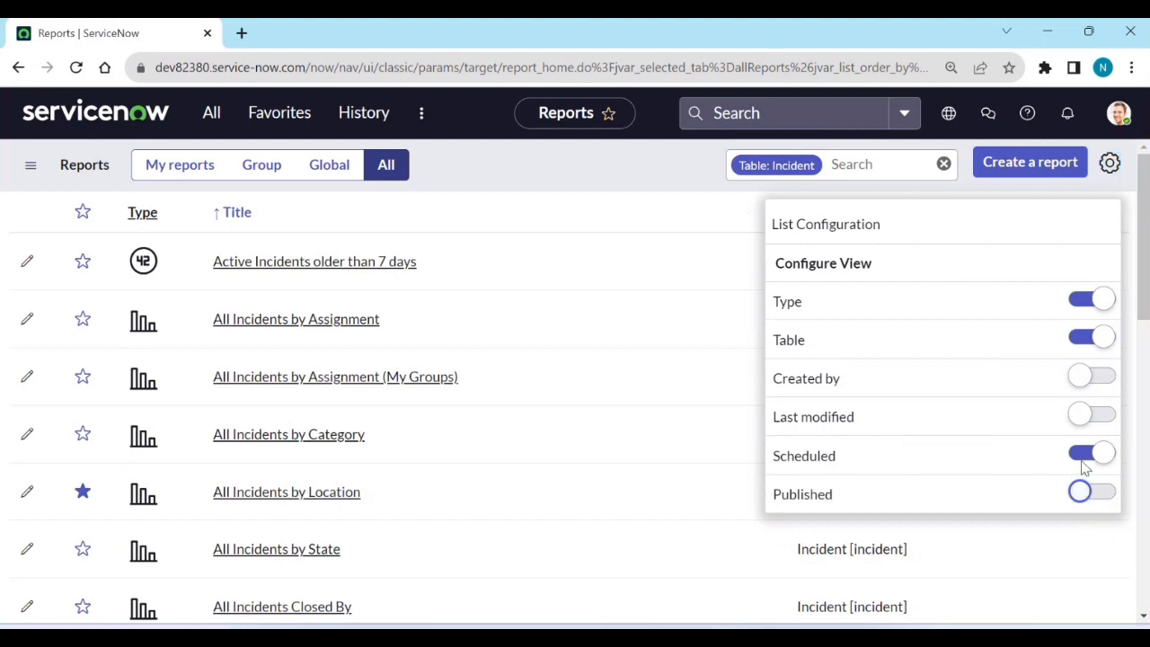
click(1082, 462)
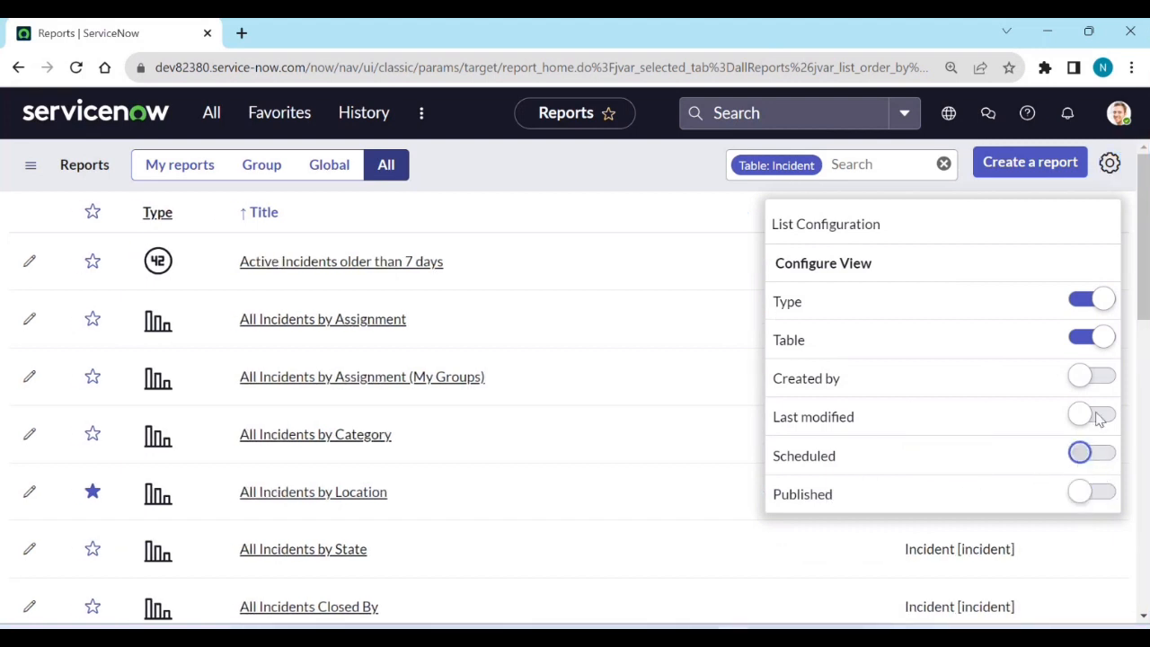
click(1086, 339)
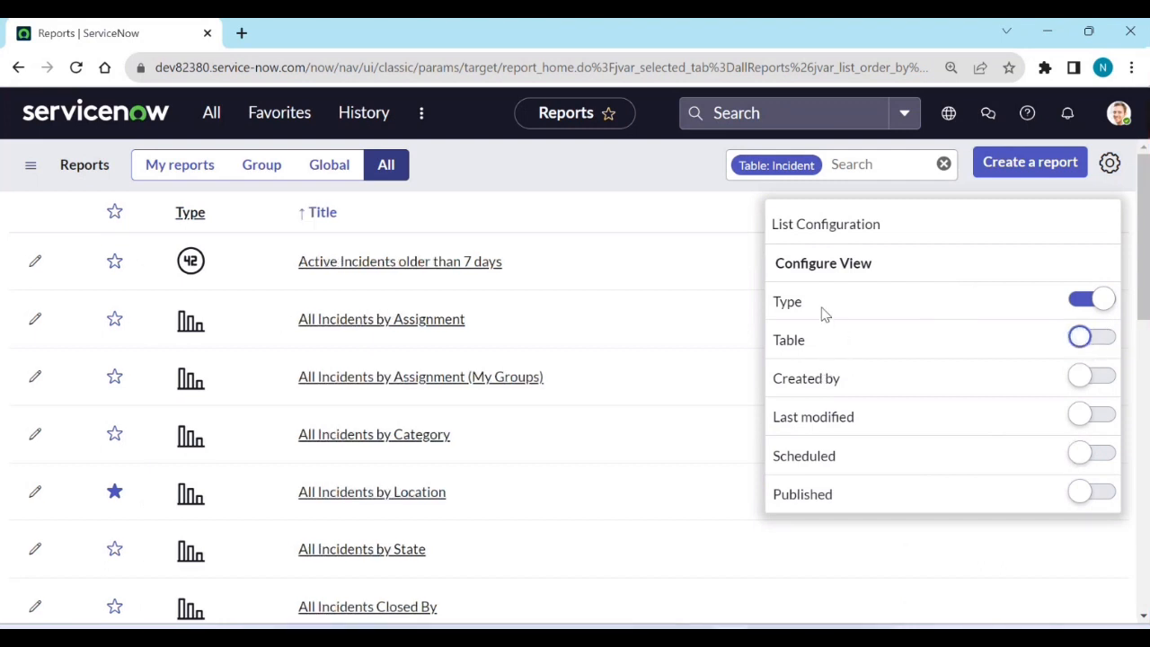
Show the Table, Scheduled and Published columns again, switch Last modified on and back off, and close the list configuration
click(1102, 341)
click(1101, 418)
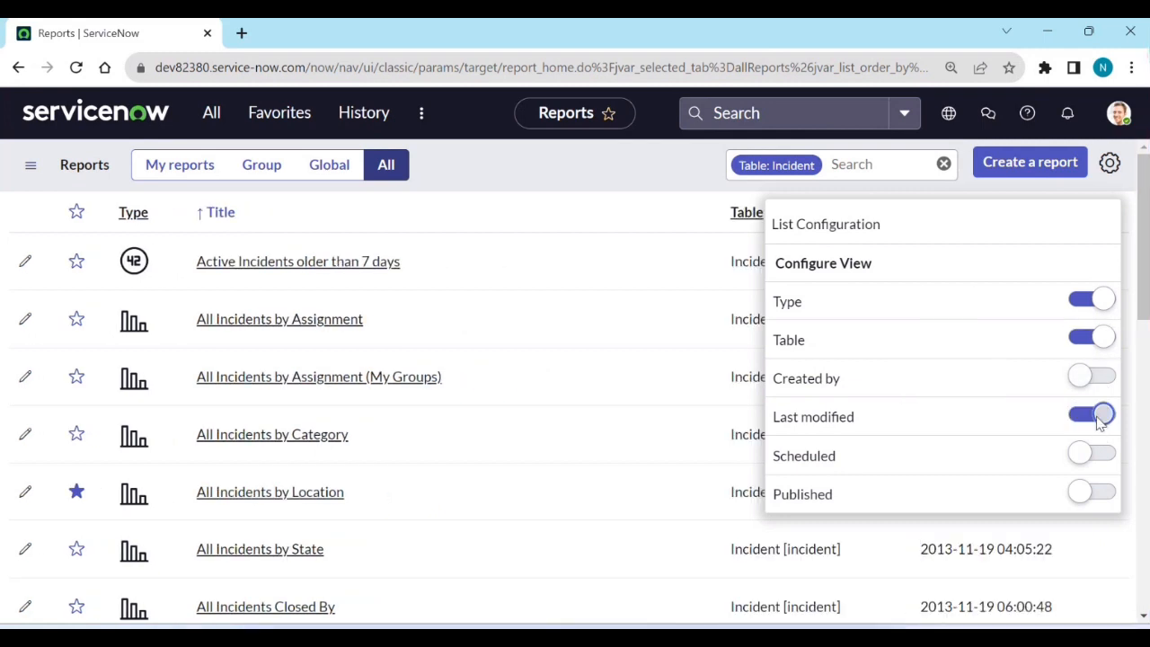
click(1101, 418)
click(1105, 455)
click(1105, 491)
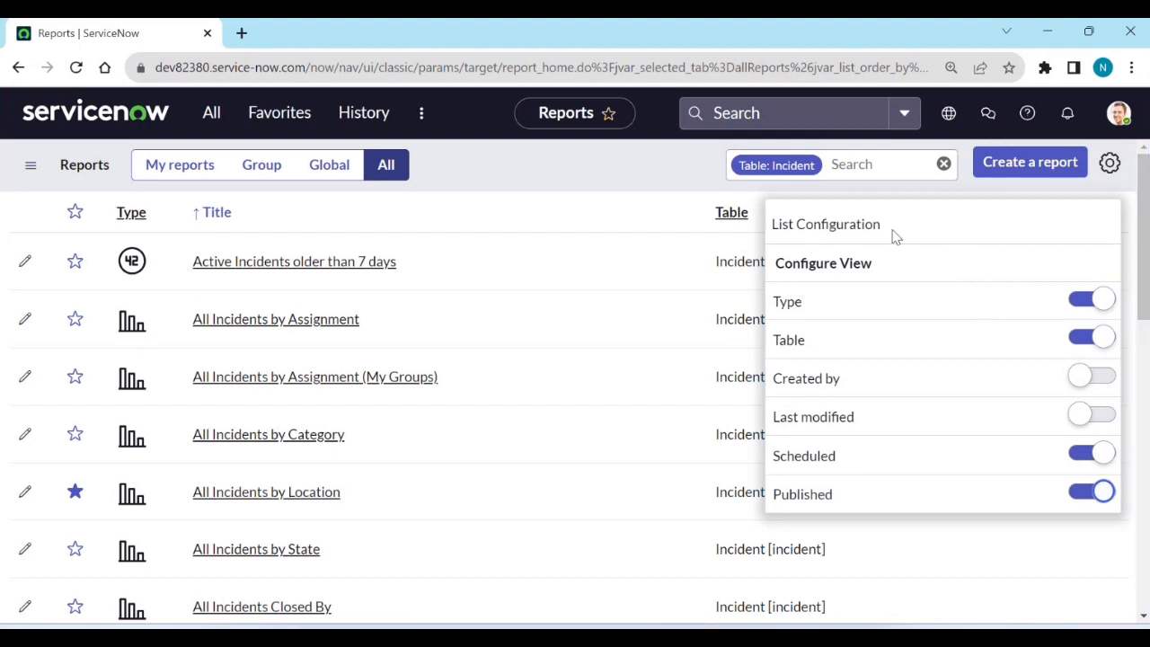
click(564, 177)
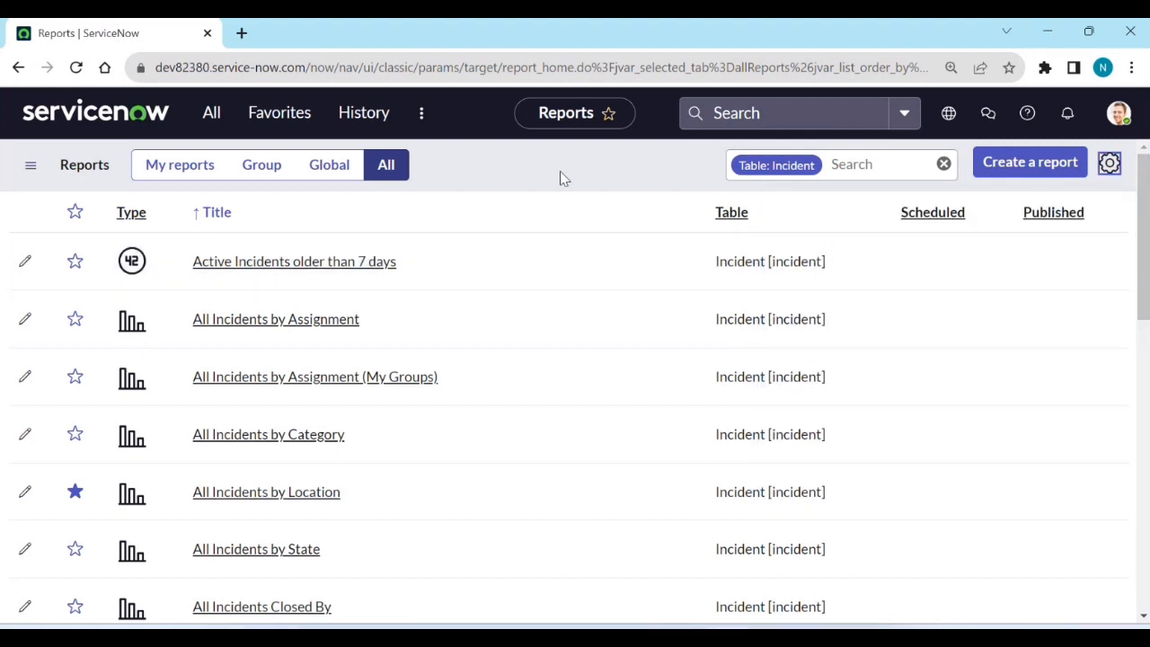
Check the rows-per-page options available for the report list without changing the setting
click(31, 165)
mouse_move(89, 196)
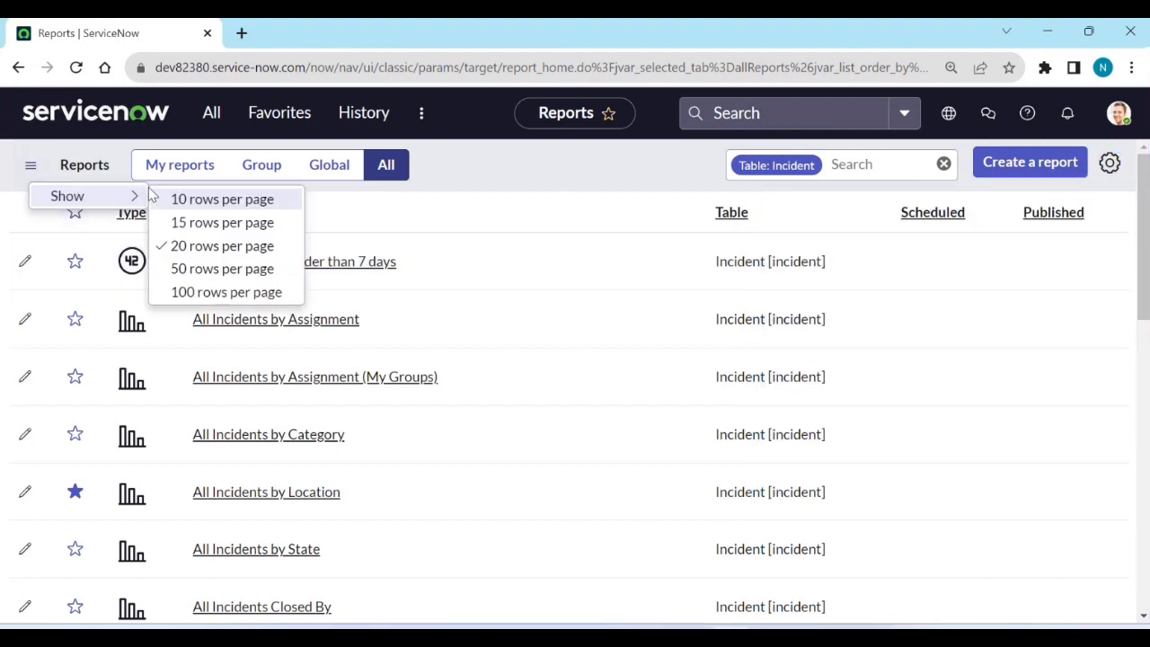
click(614, 198)
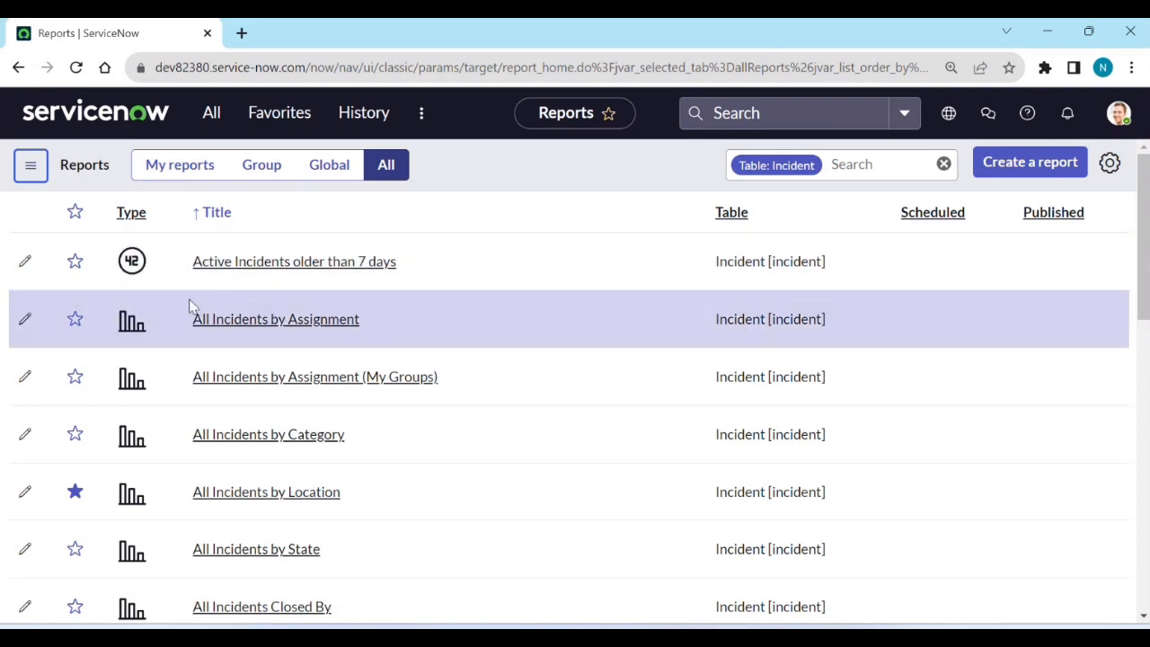
click(136, 276)
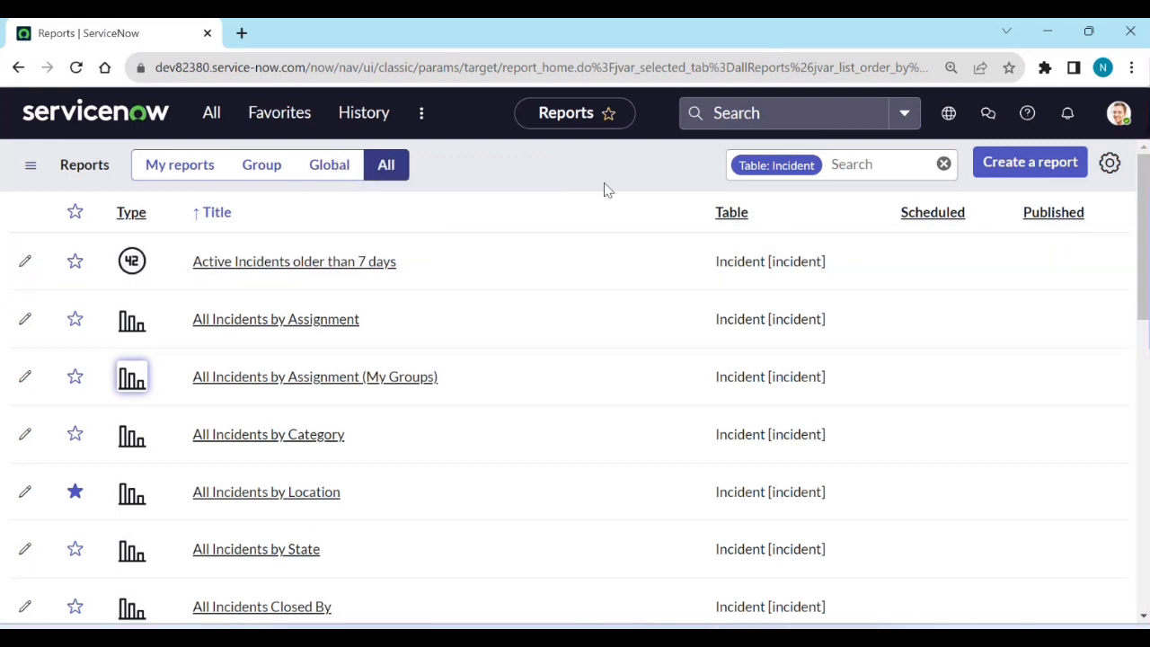
click(213, 114)
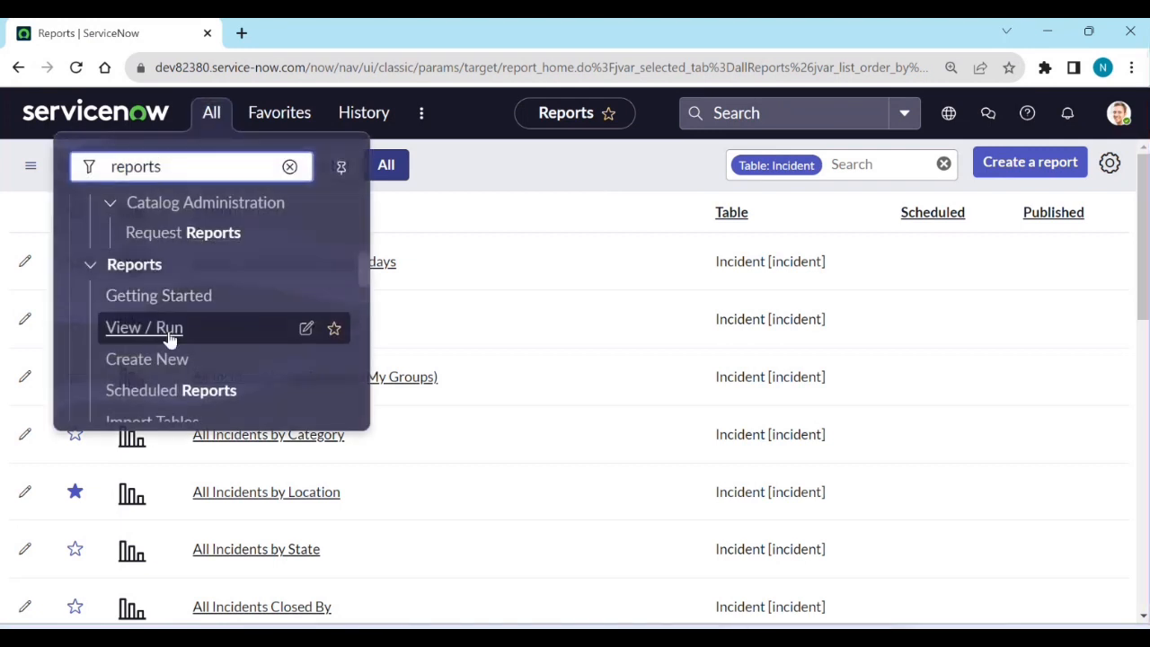
click(1020, 163)
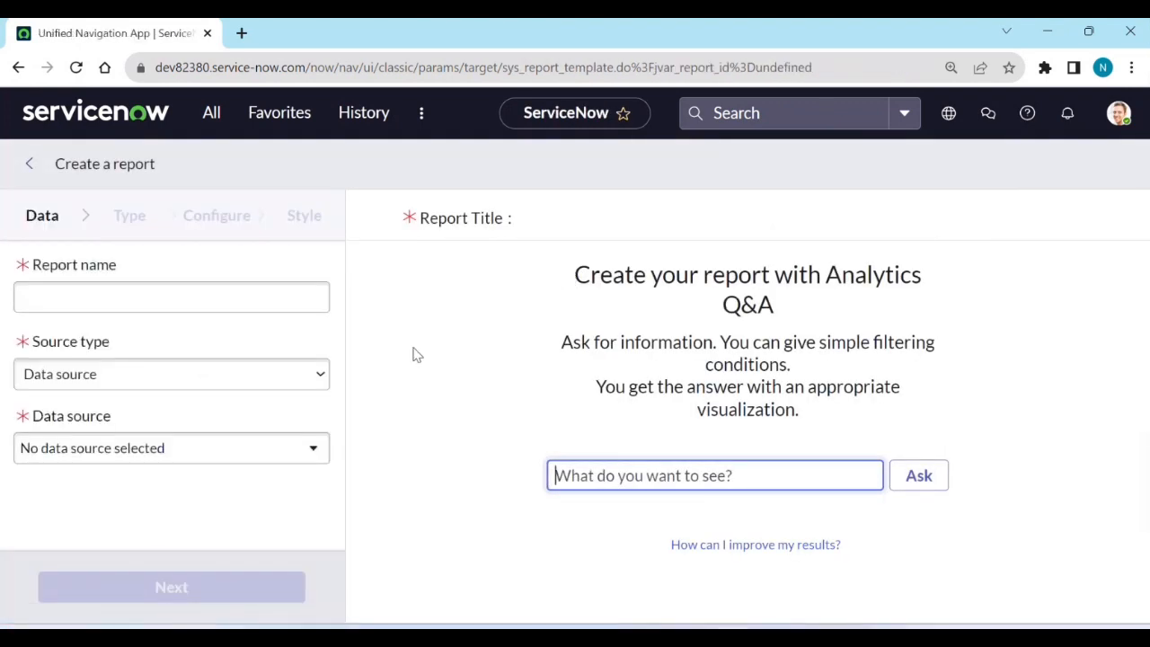
click(28, 164)
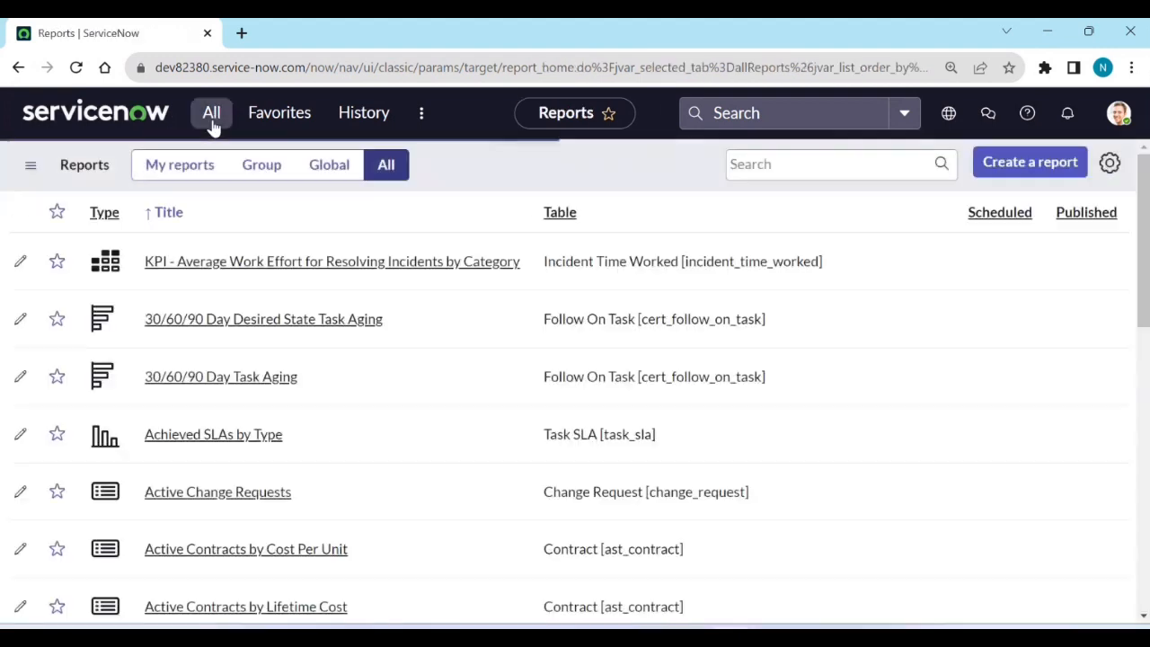
Start a new report from the Reports module of the application navigator and name it "Active Problems"
click(213, 119)
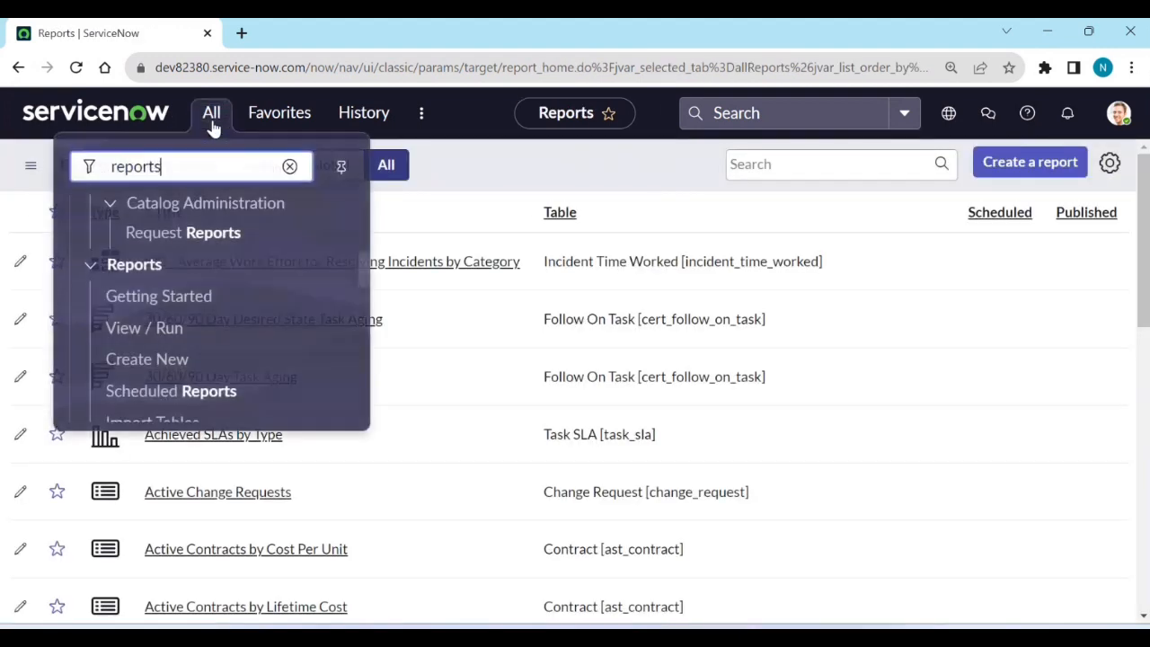
click(161, 358)
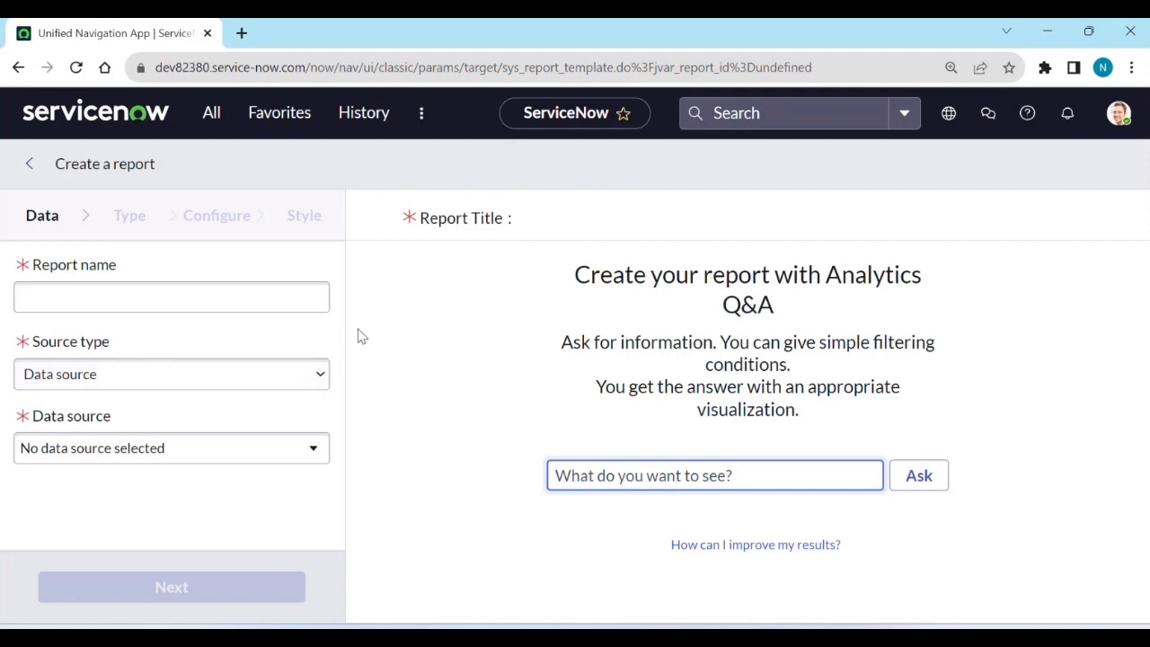
click(116, 303)
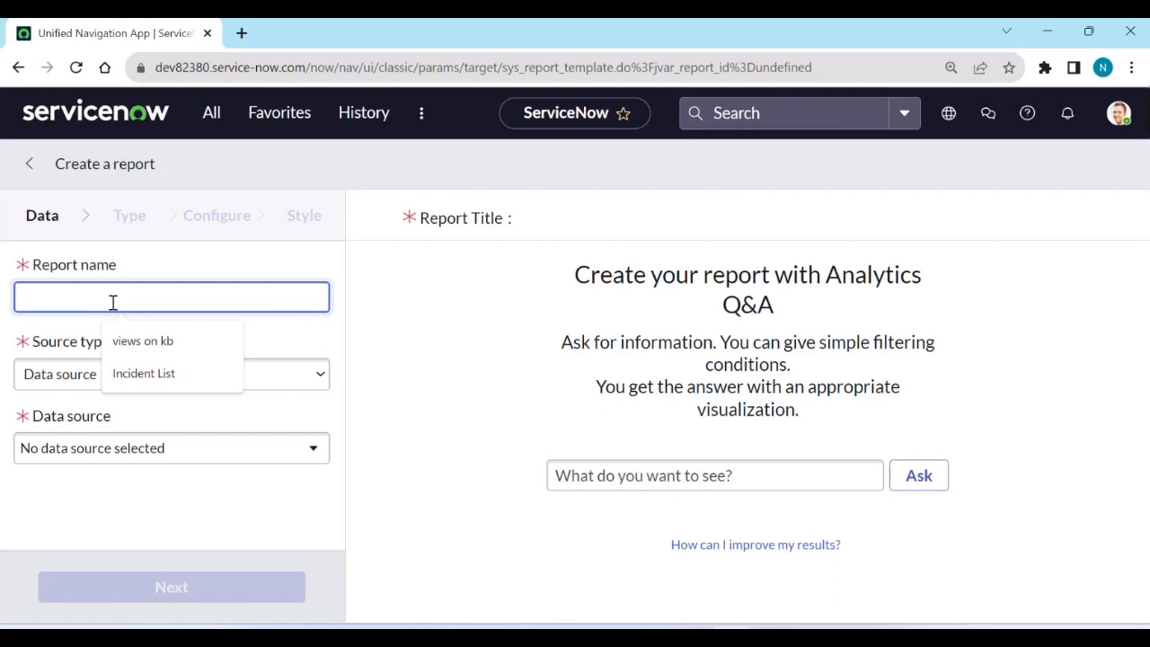
text(Pro)
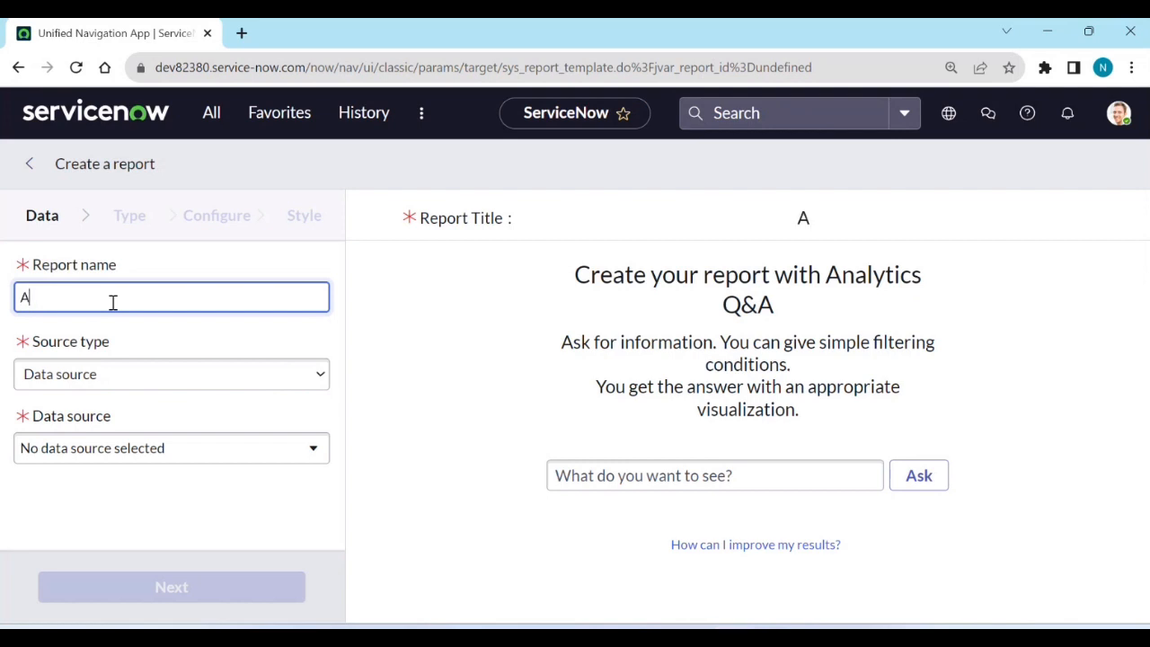
text(ve P)
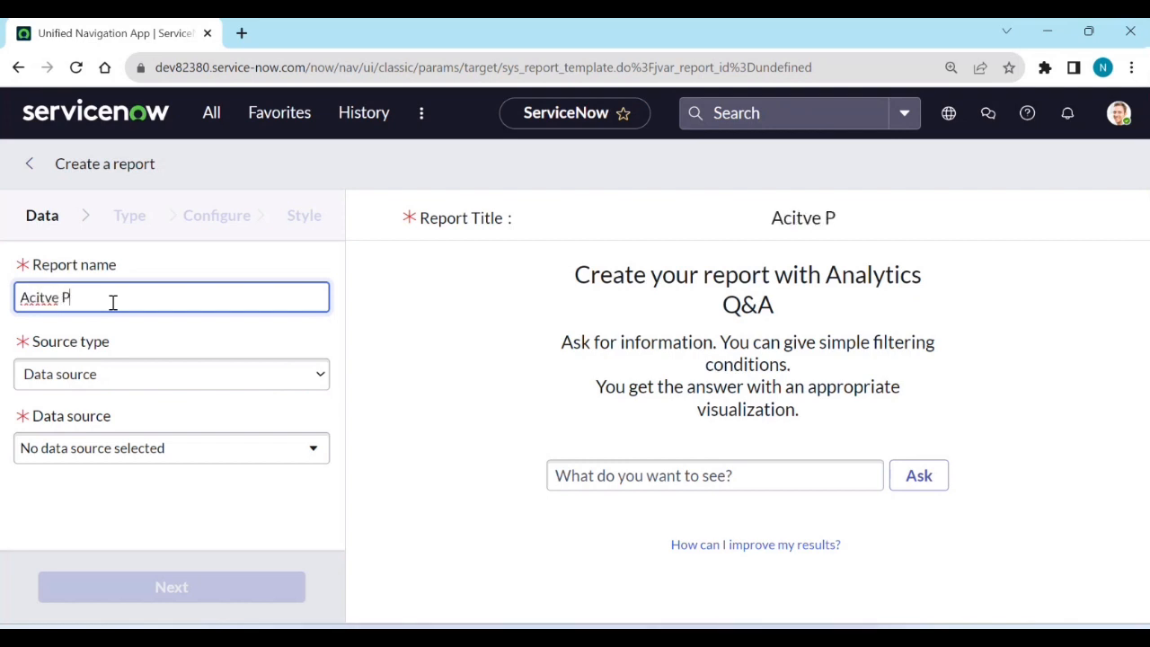
text(roblem)
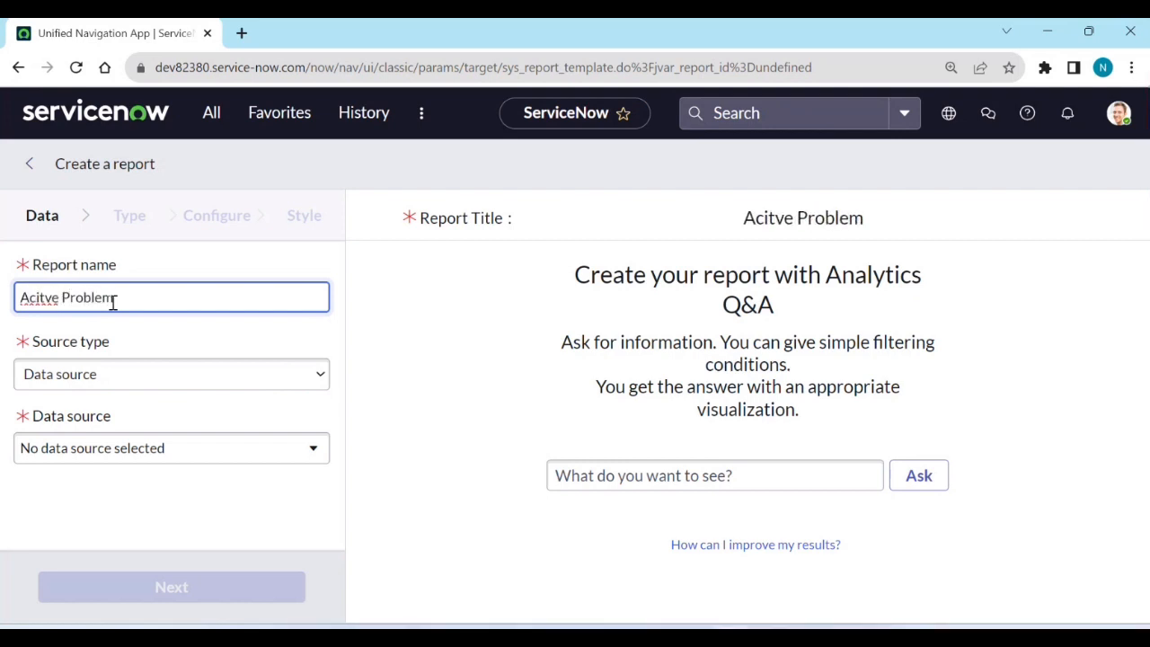
text(s)
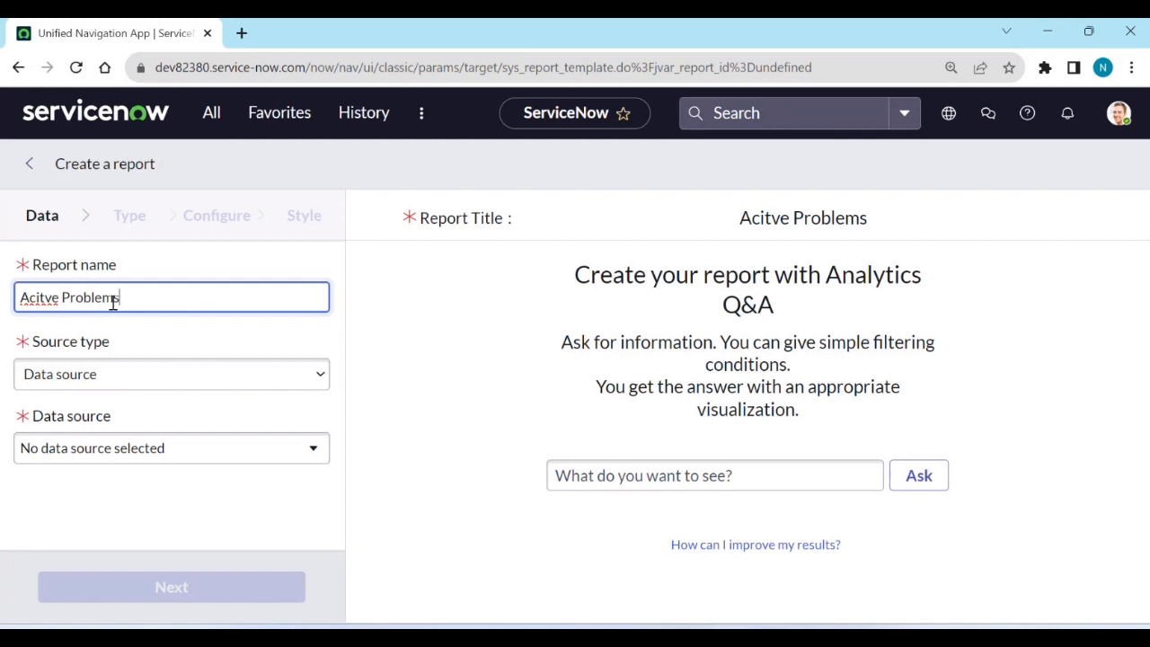
right_click(44, 306)
click(65, 326)
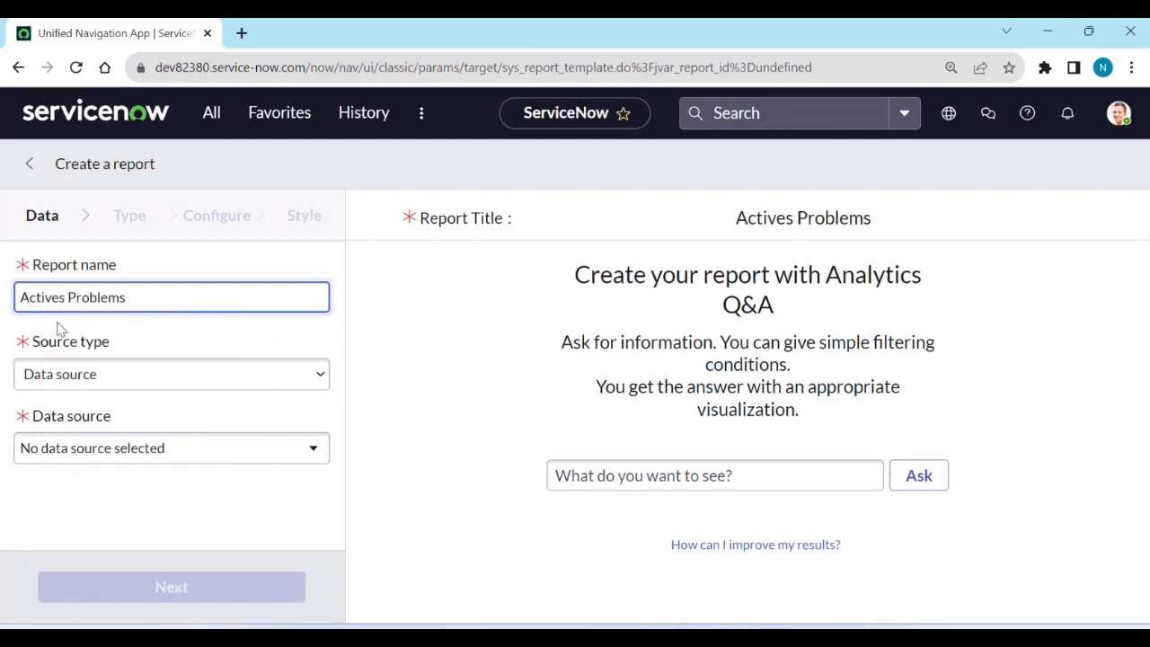
key(BackSpace)
click(188, 335)
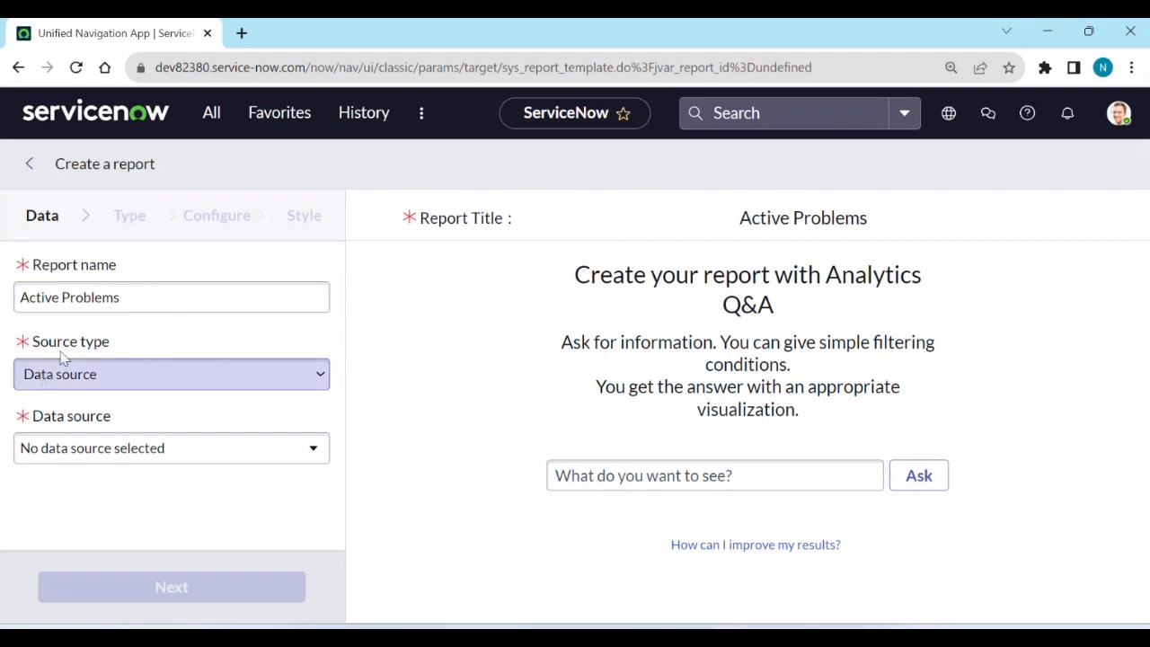
Set the report's source type to Table and choose the Problem [problem] table
click(124, 383)
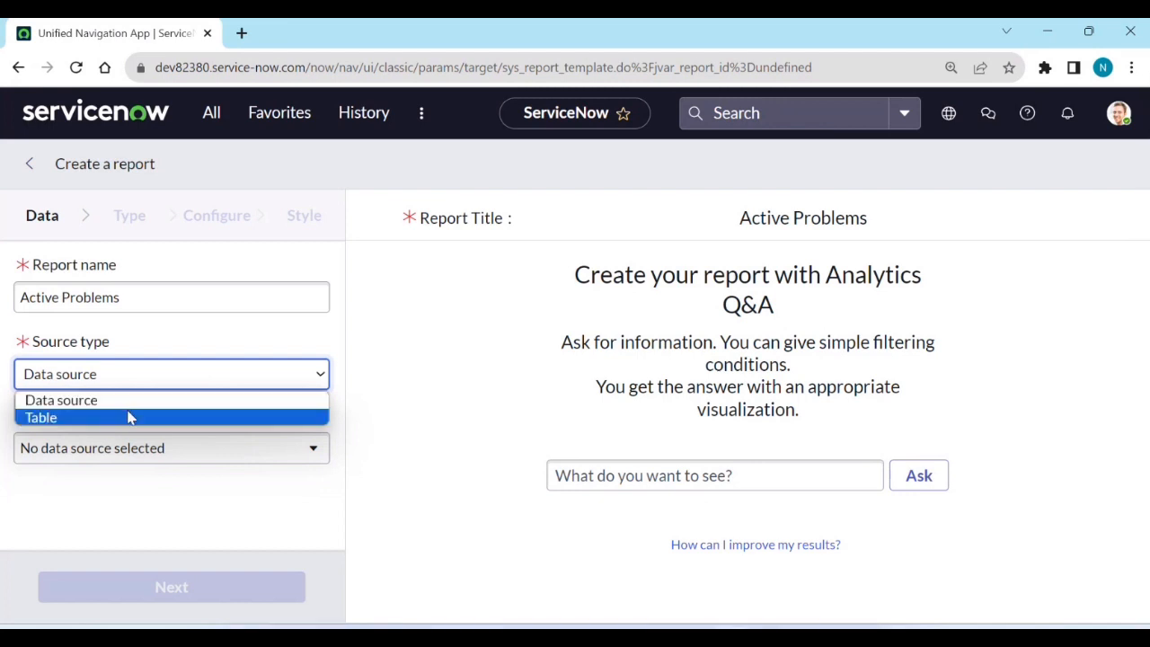
click(129, 418)
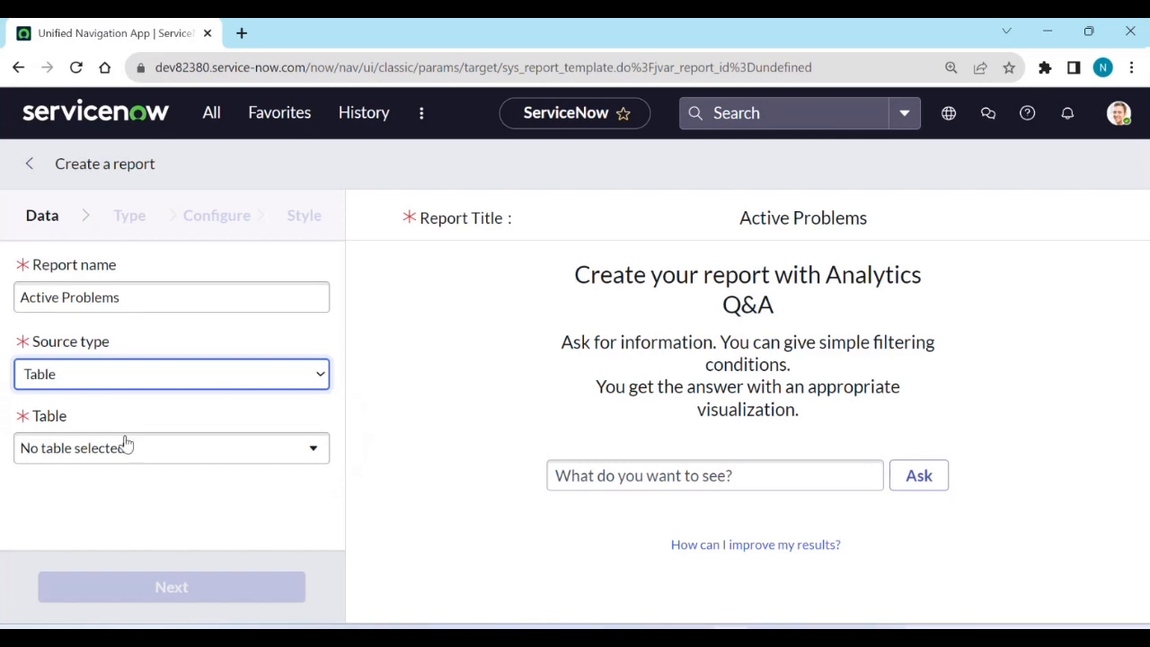
click(128, 444)
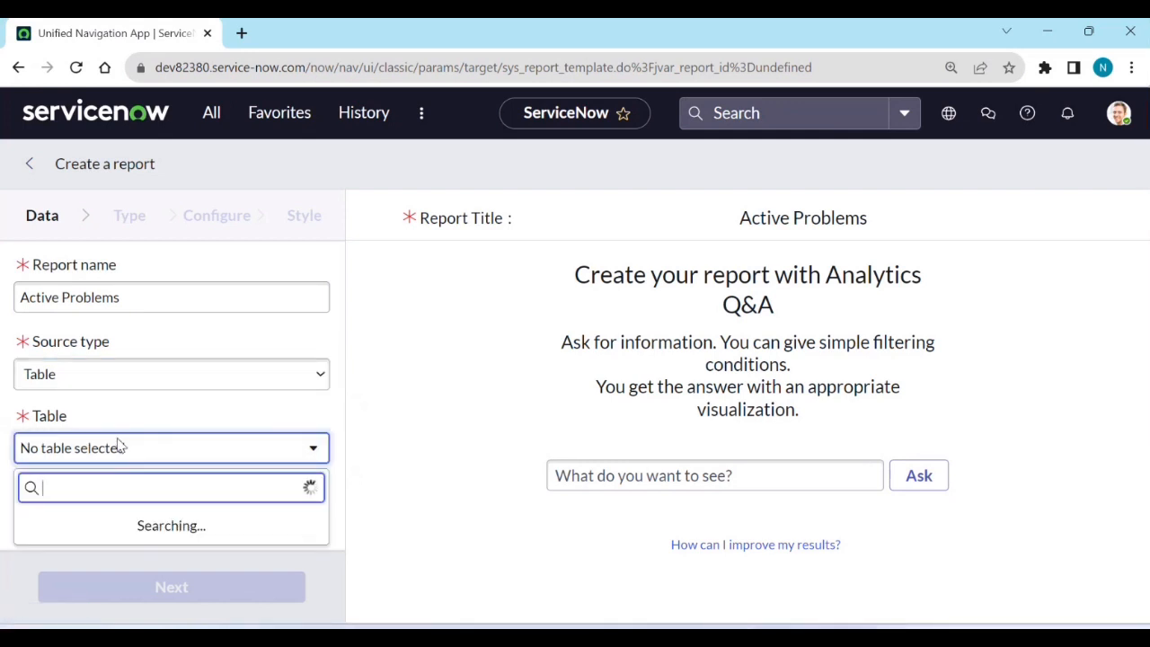
text(problem)
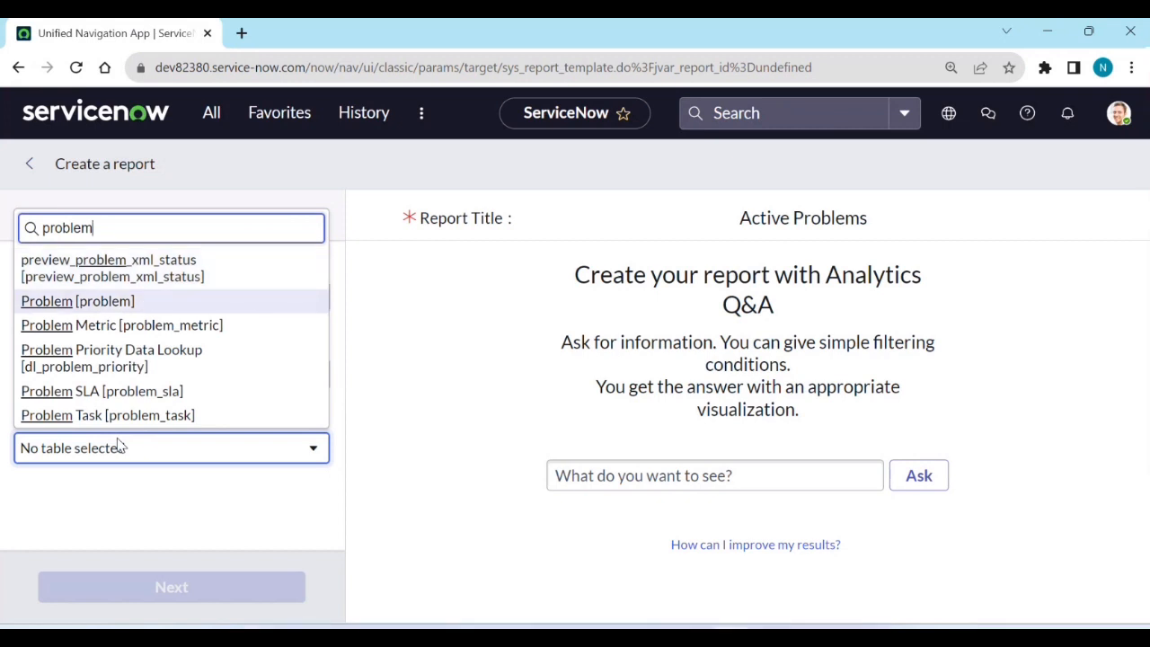
key(Return)
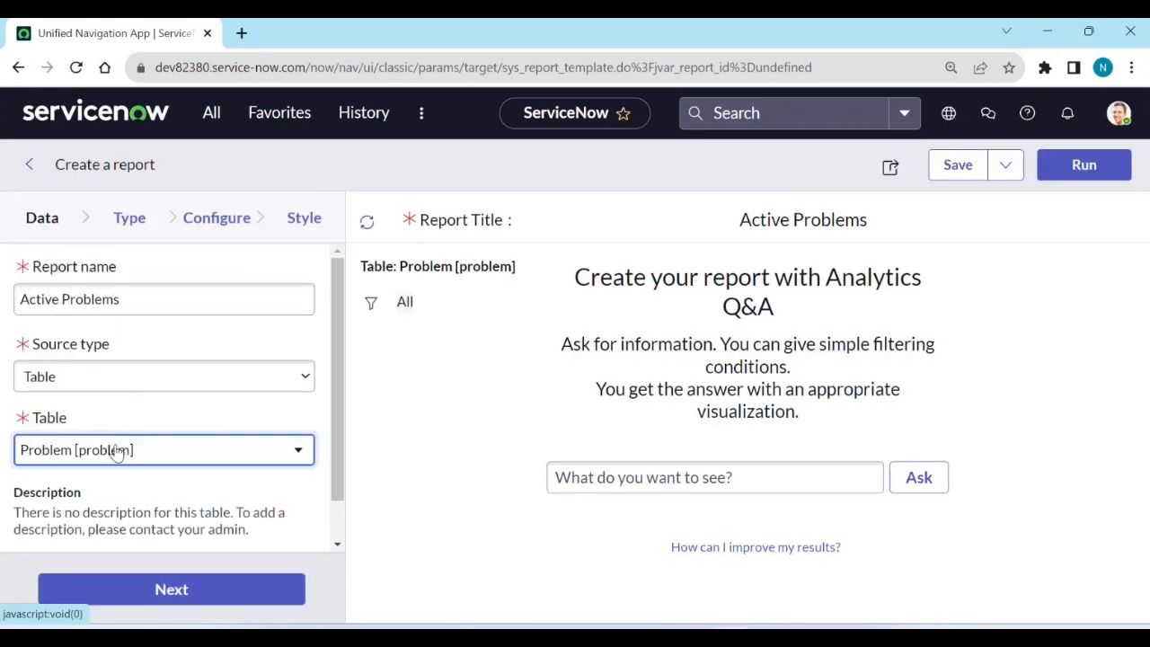
scroll(117, 452, down, 1)
click(102, 473)
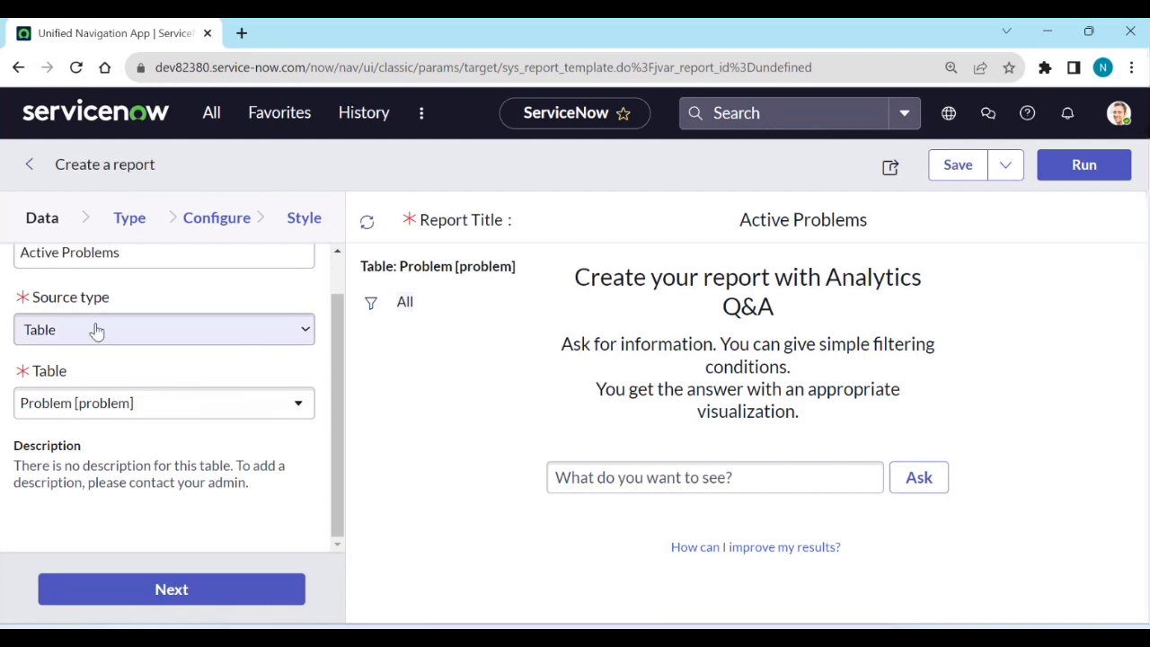
scroll(112, 287, up, 1)
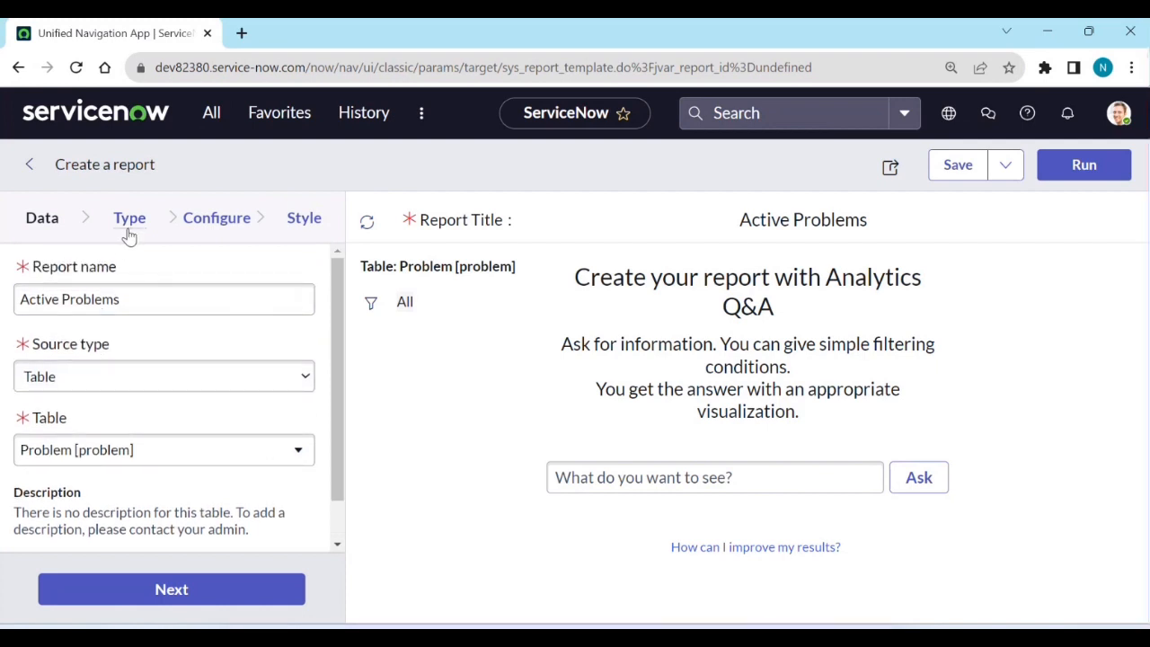
Proceed from the report's data settings to the selection of its visualization type
click(129, 232)
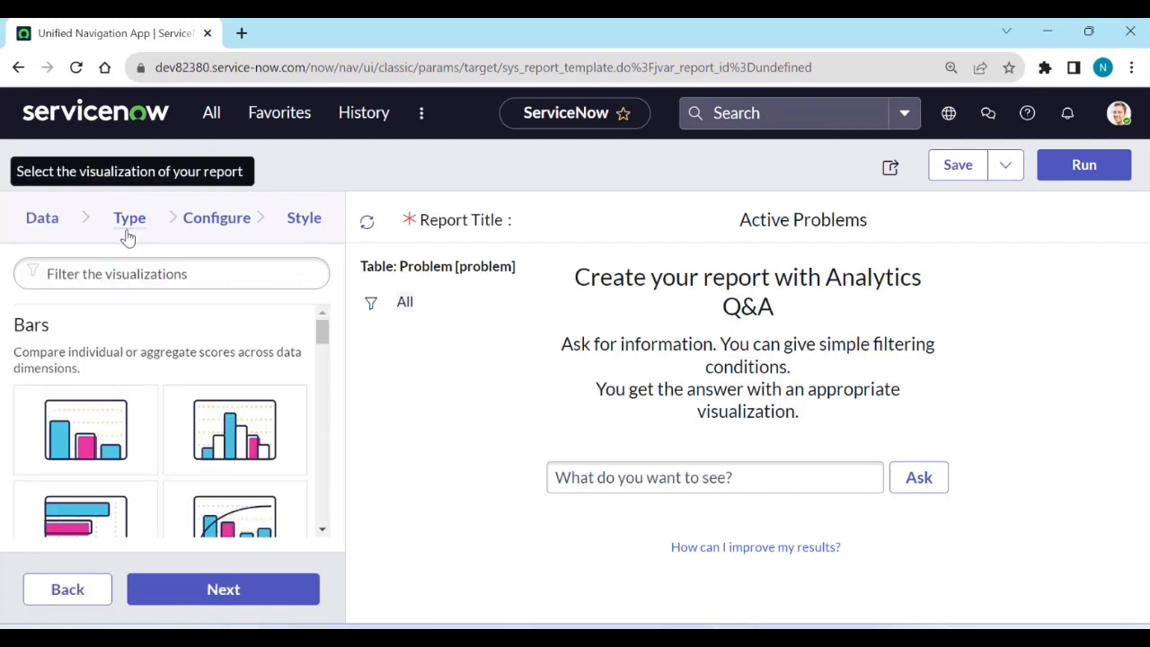
click(42, 221)
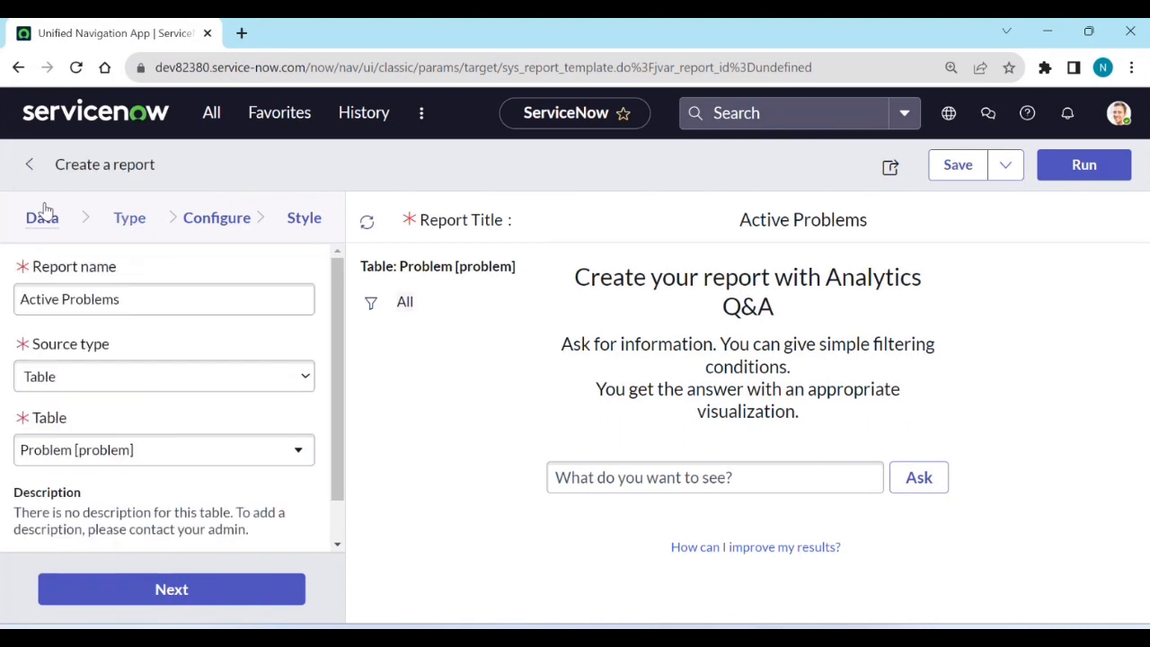
click(175, 600)
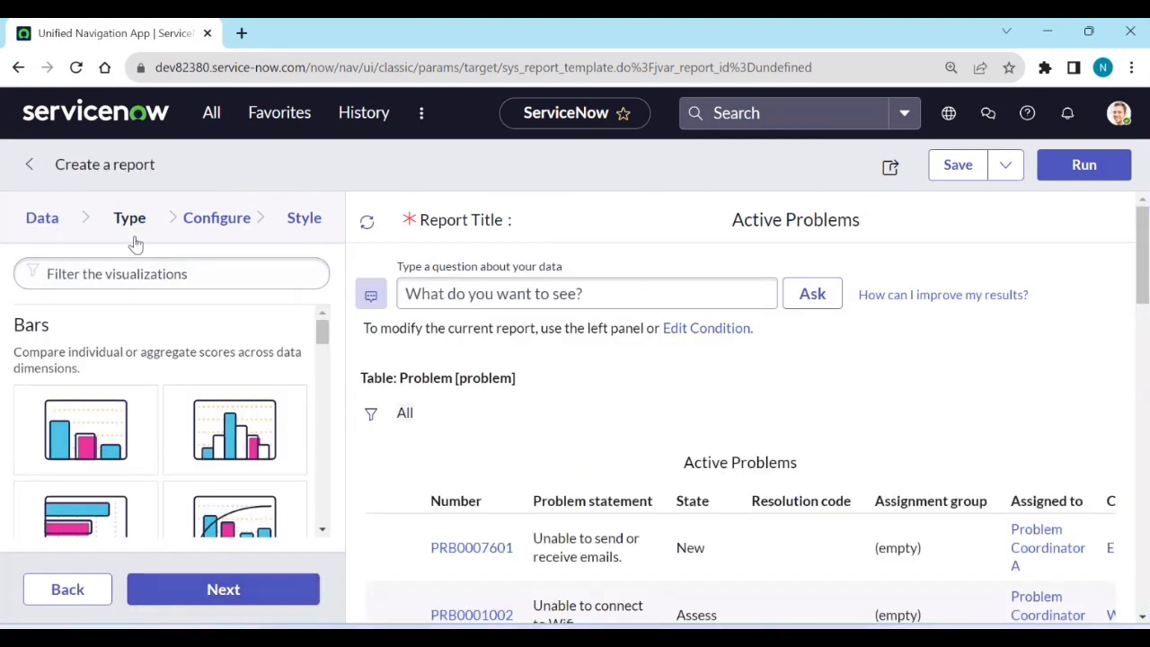
click(34, 226)
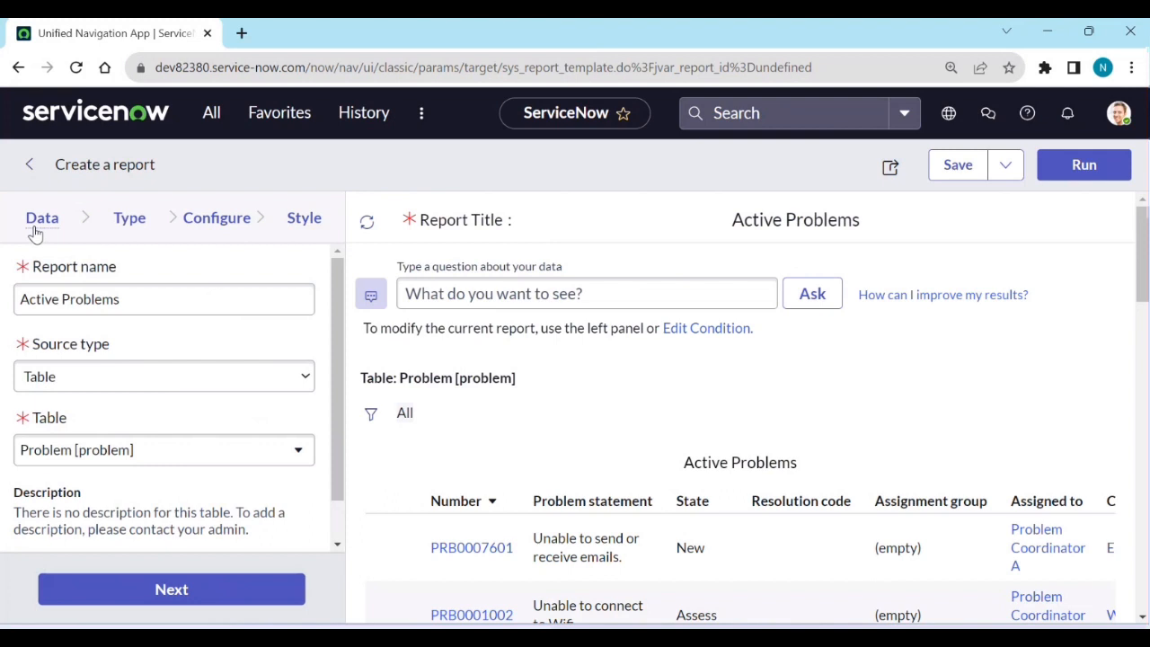
click(128, 224)
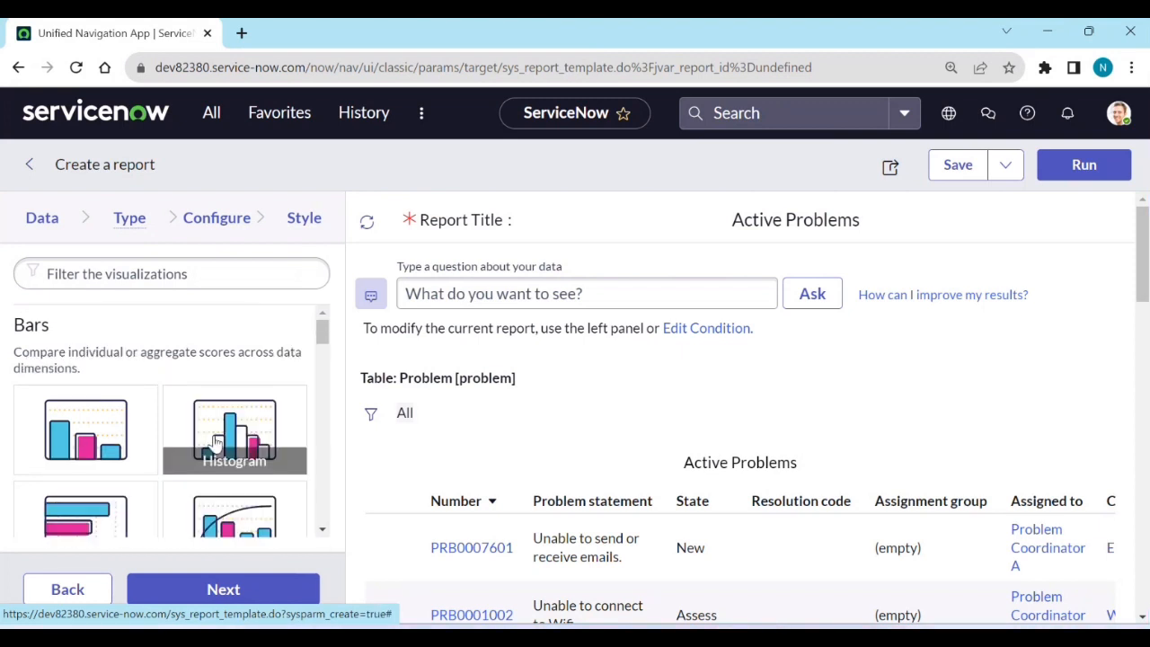
Browse the visualization types offered for the report, including bars, pies and donuts, time series, multidimensional reports and other charts
scroll(215, 442, down, 5)
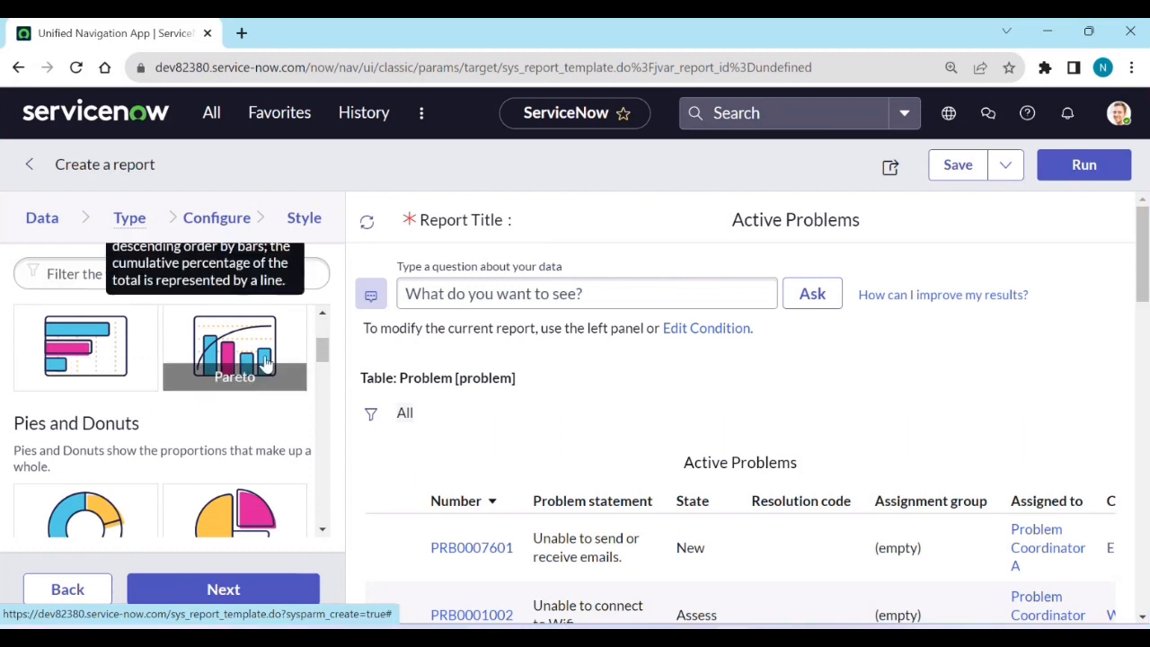
scroll(105, 422, down, 2)
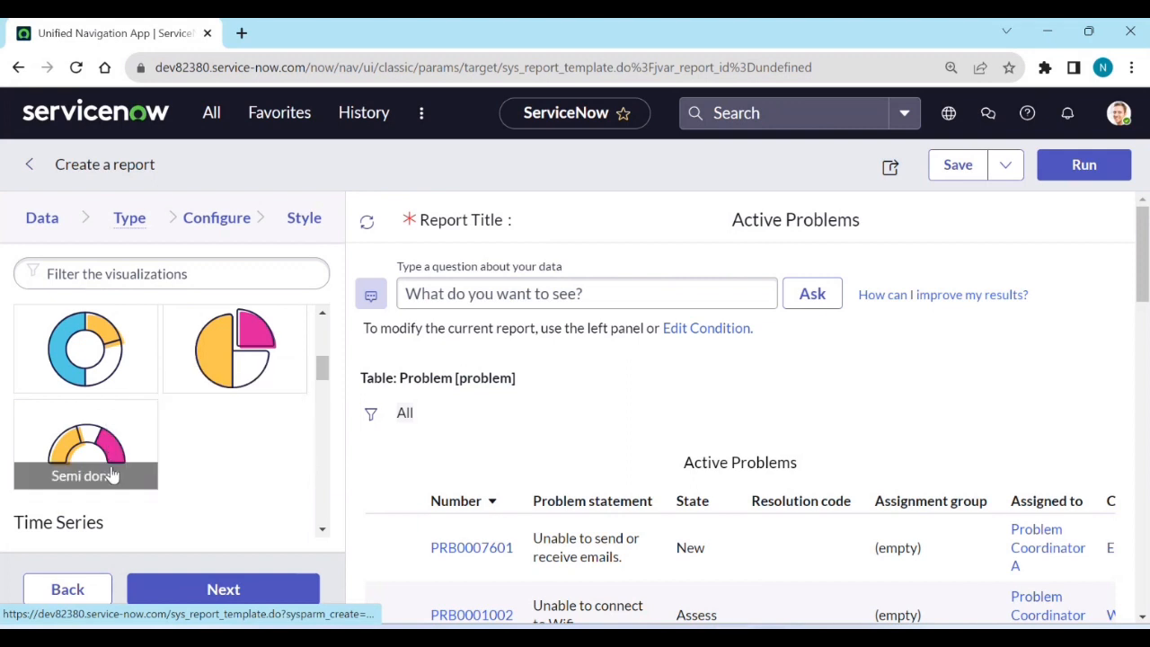
scroll(115, 469, down, 2)
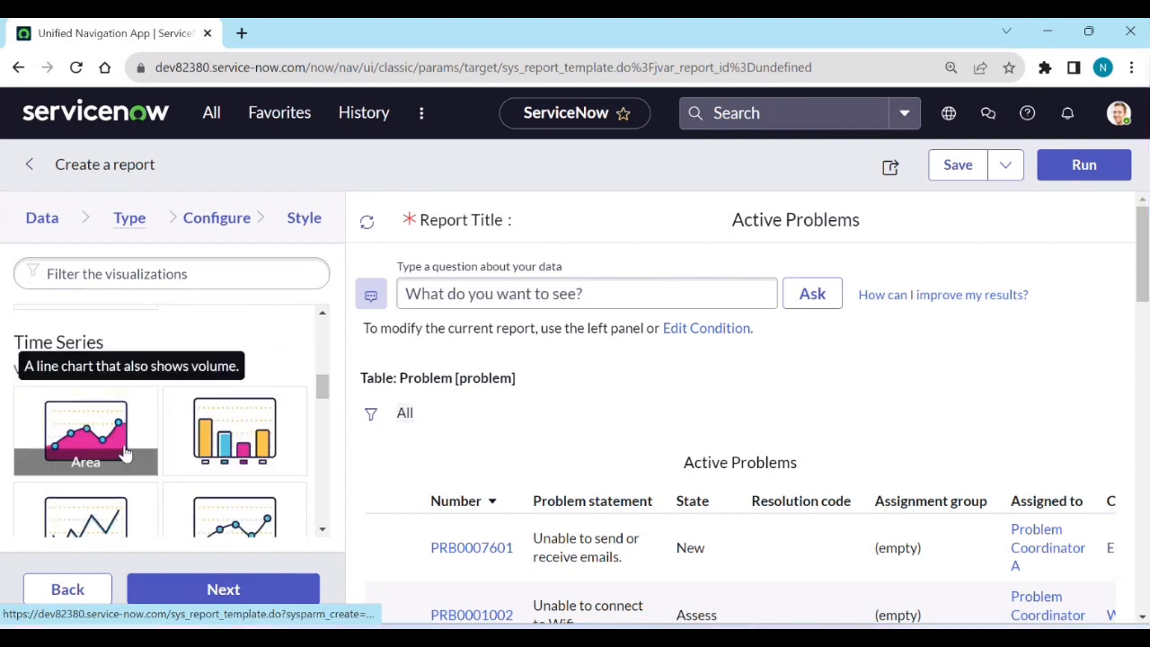
scroll(213, 437, down, 2)
scroll(115, 463, down, 2)
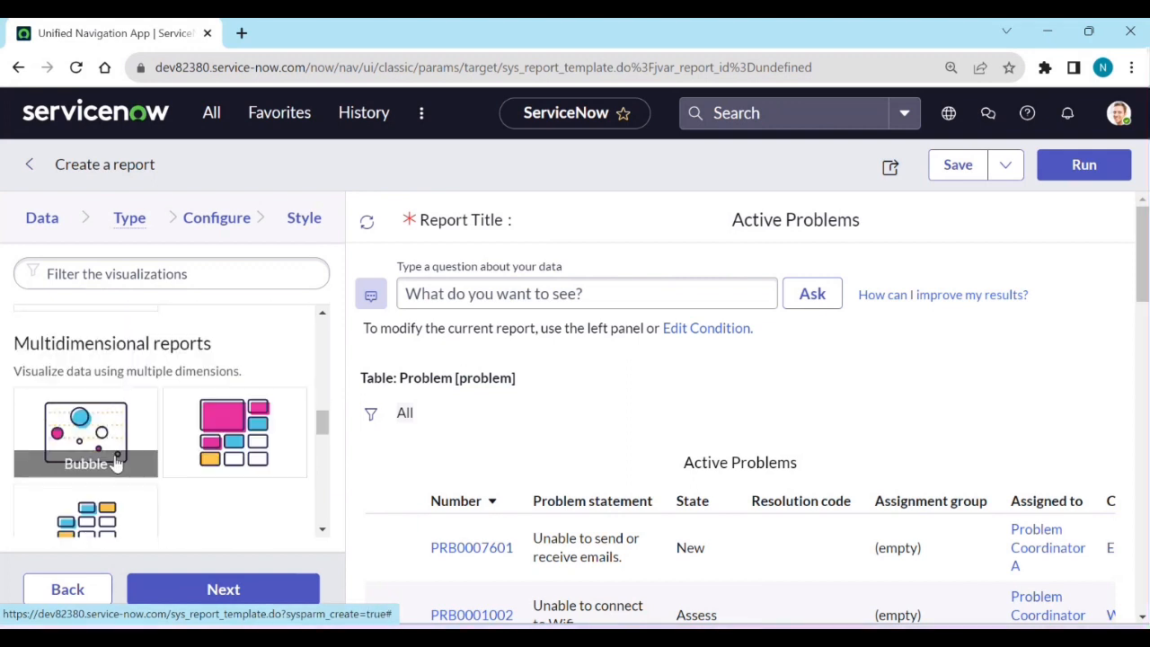
scroll(216, 449, down, 4)
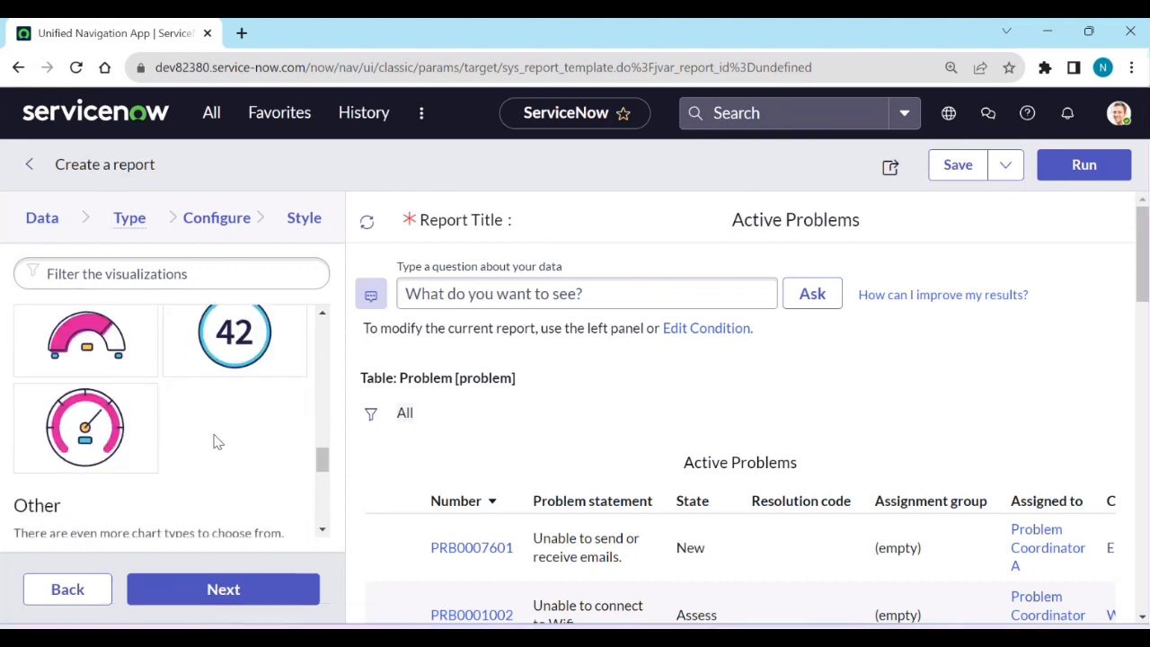
scroll(194, 465, down, 6)
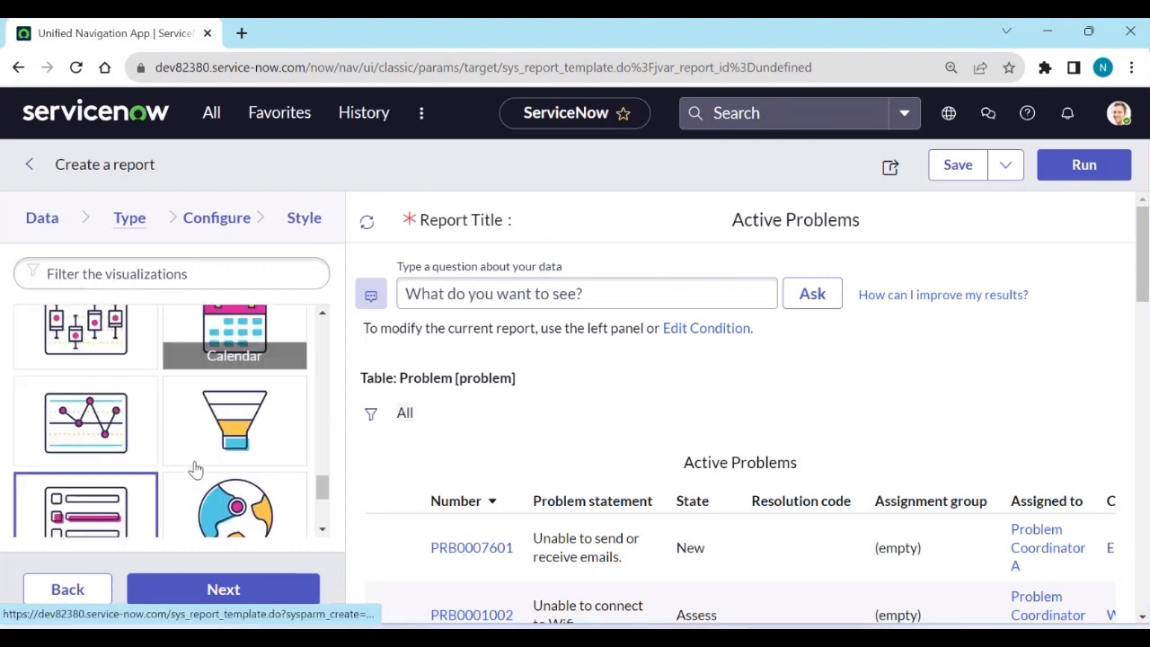
scroll(189, 462, up, 8)
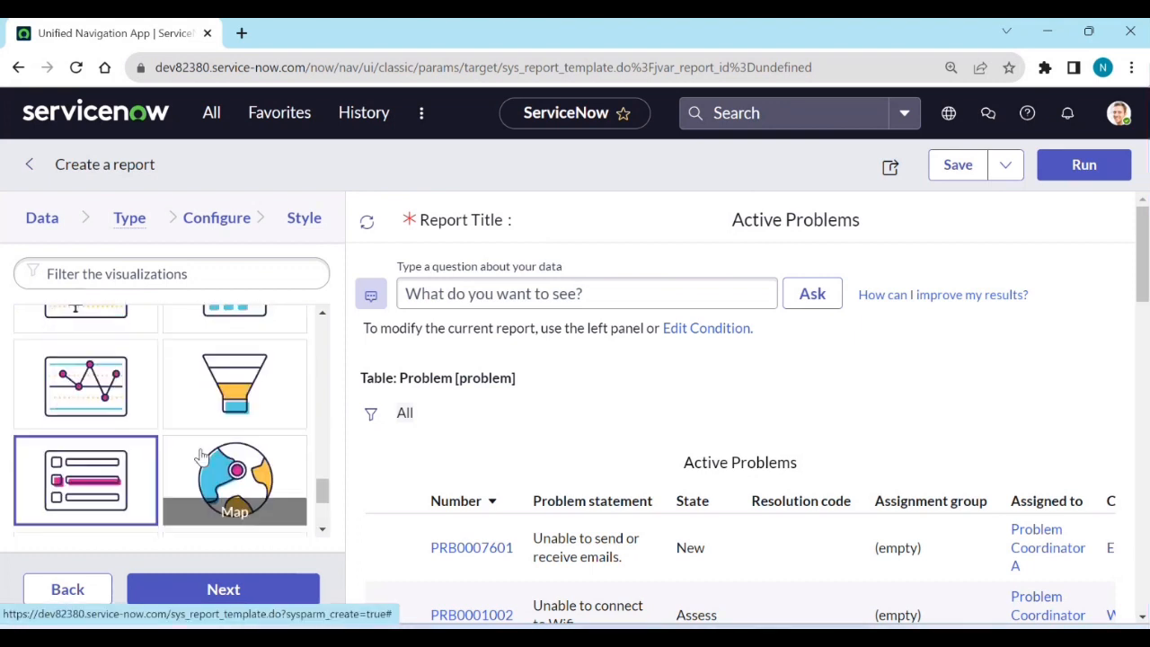
scroll(205, 455, up, 6)
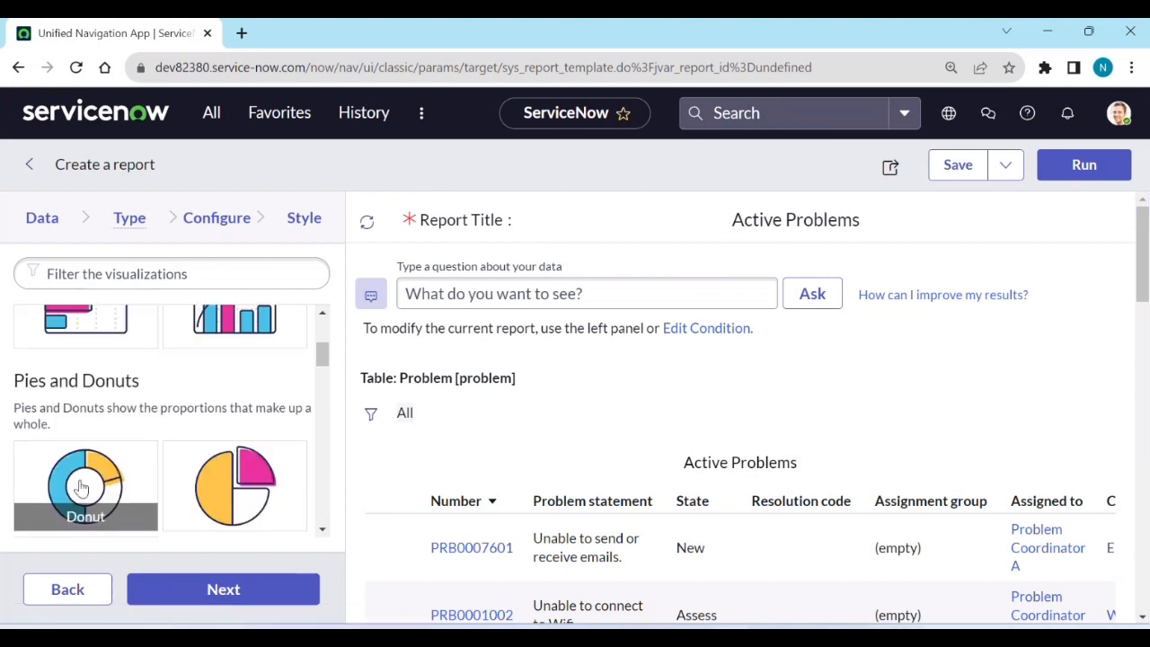
scroll(224, 437, down, 2)
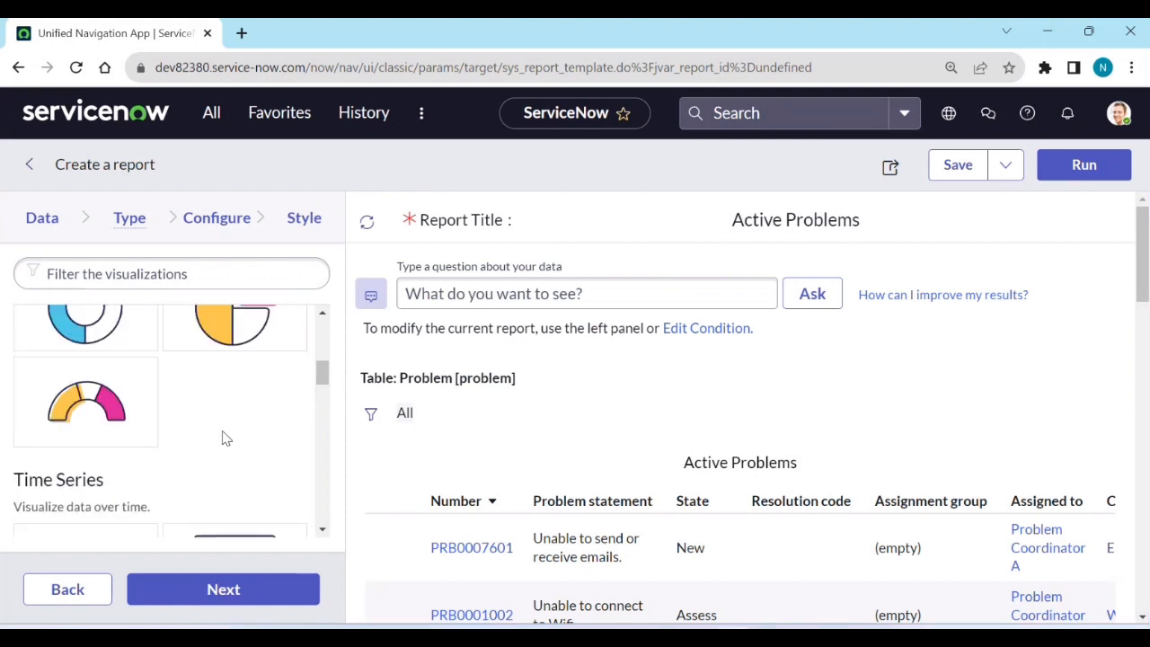
scroll(236, 437, up, 7)
scroll(251, 438, down, 10)
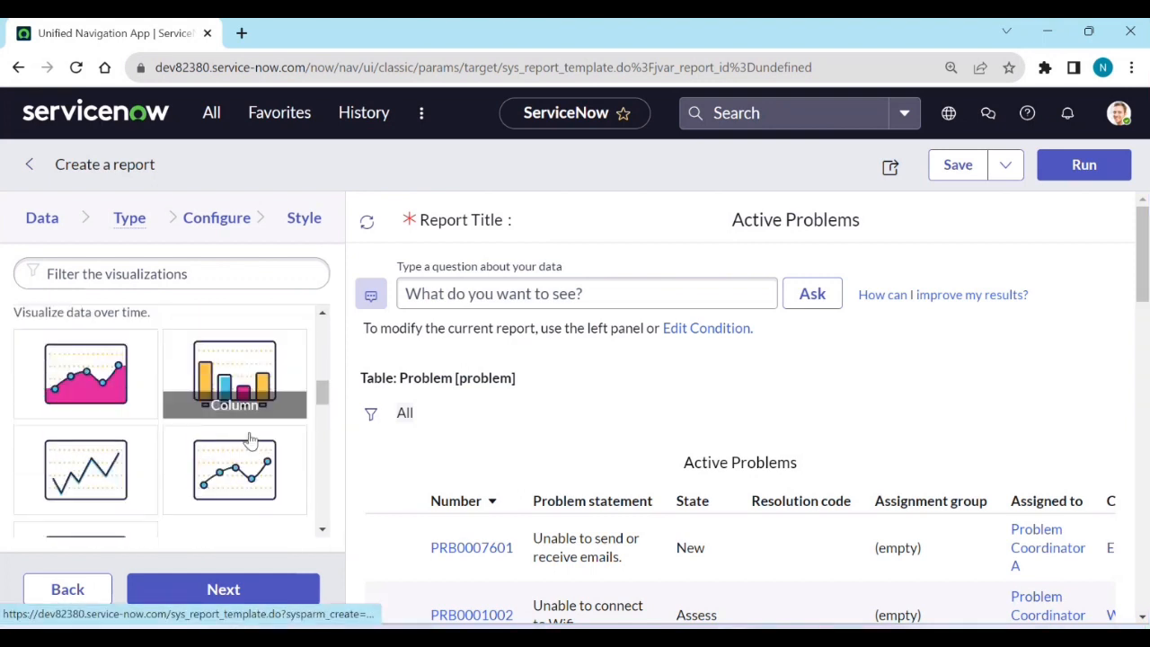
scroll(251, 438, down, 6)
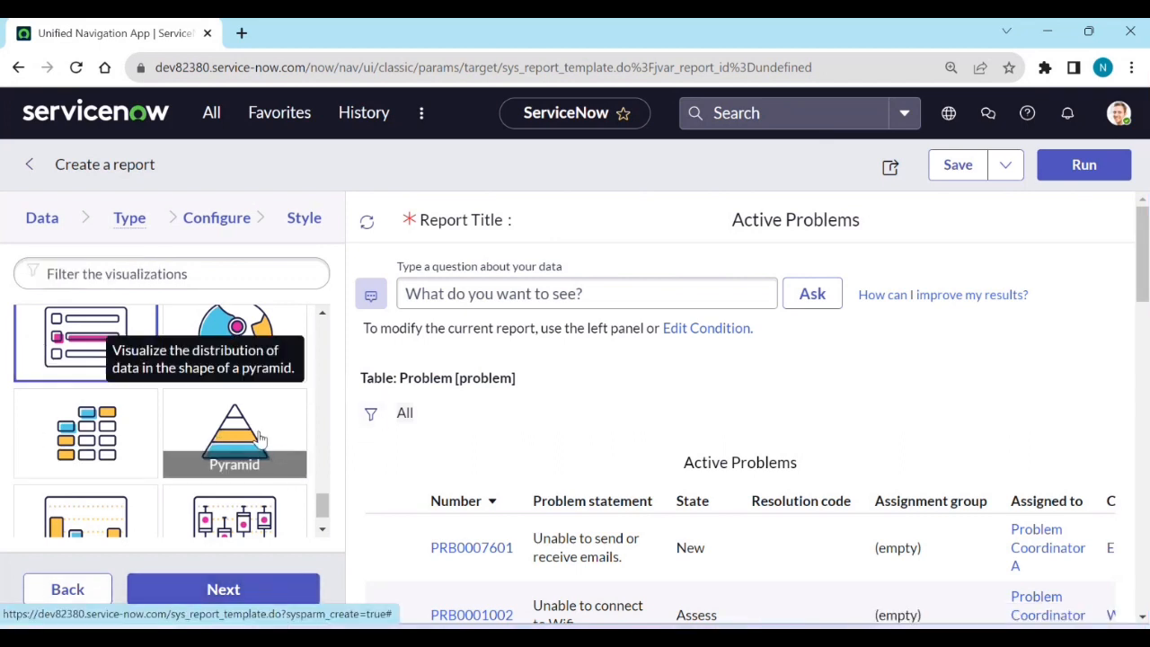
In the report's column configuration, add the Active and Category fields to the selected columns
click(216, 215)
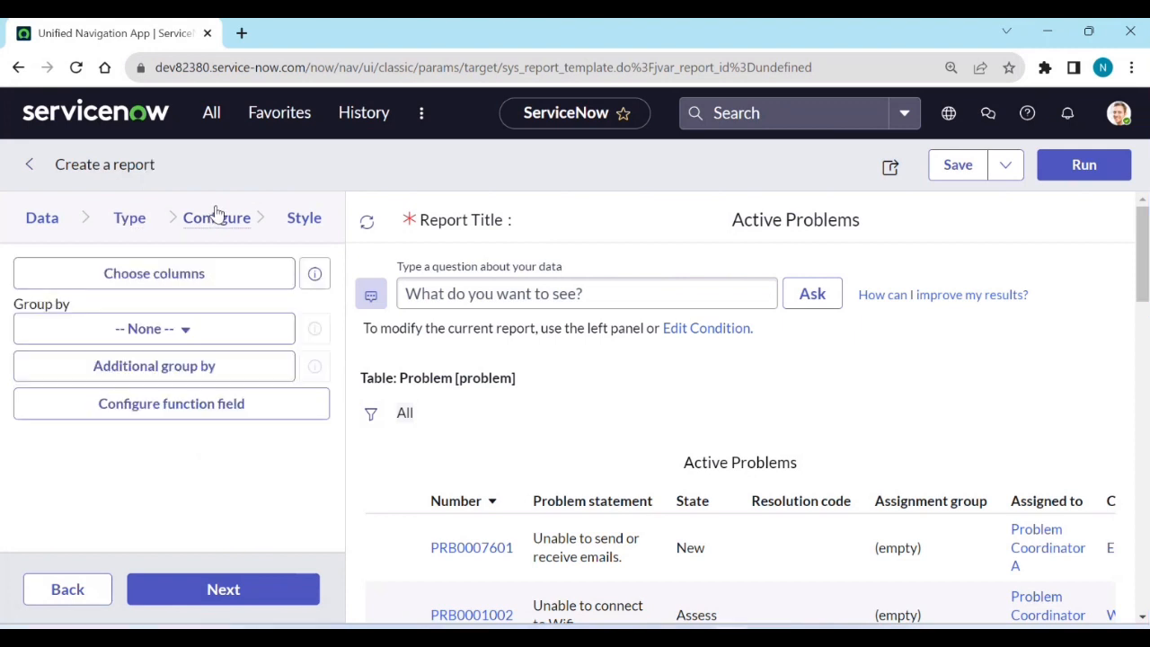
click(206, 284)
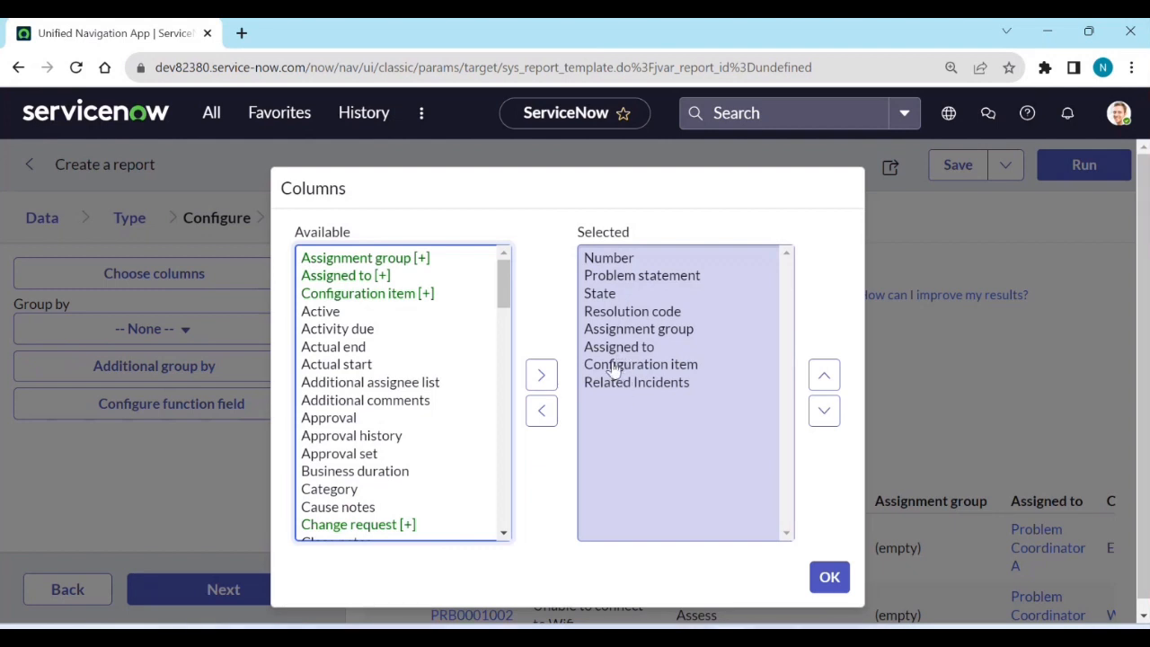
click(314, 312)
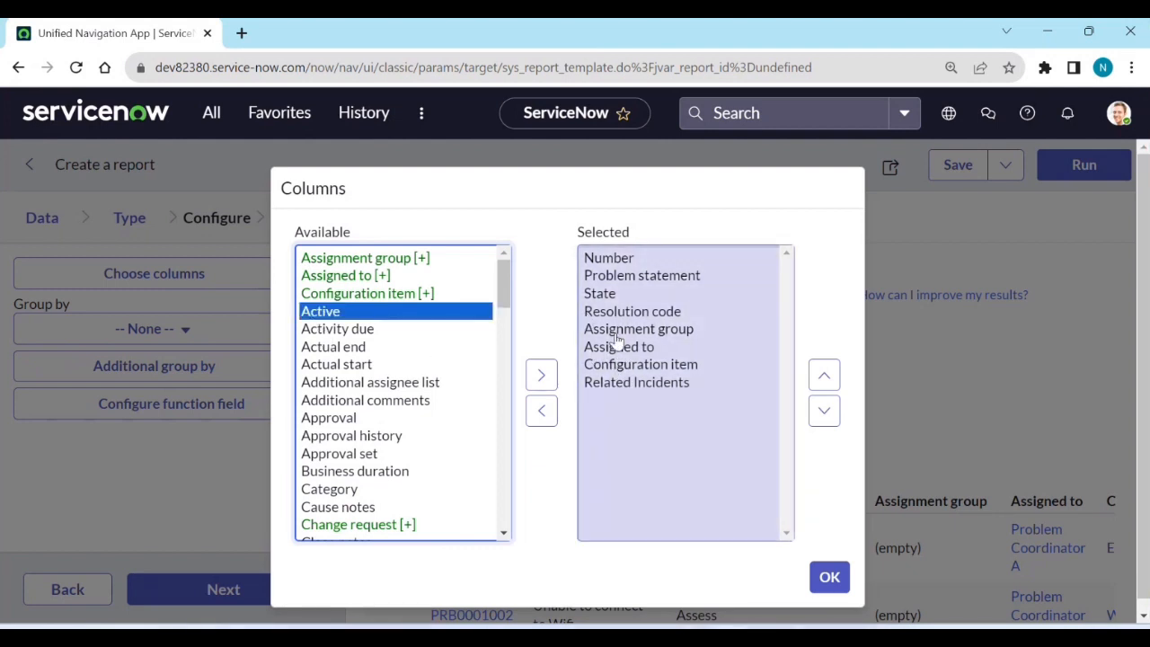
click(544, 376)
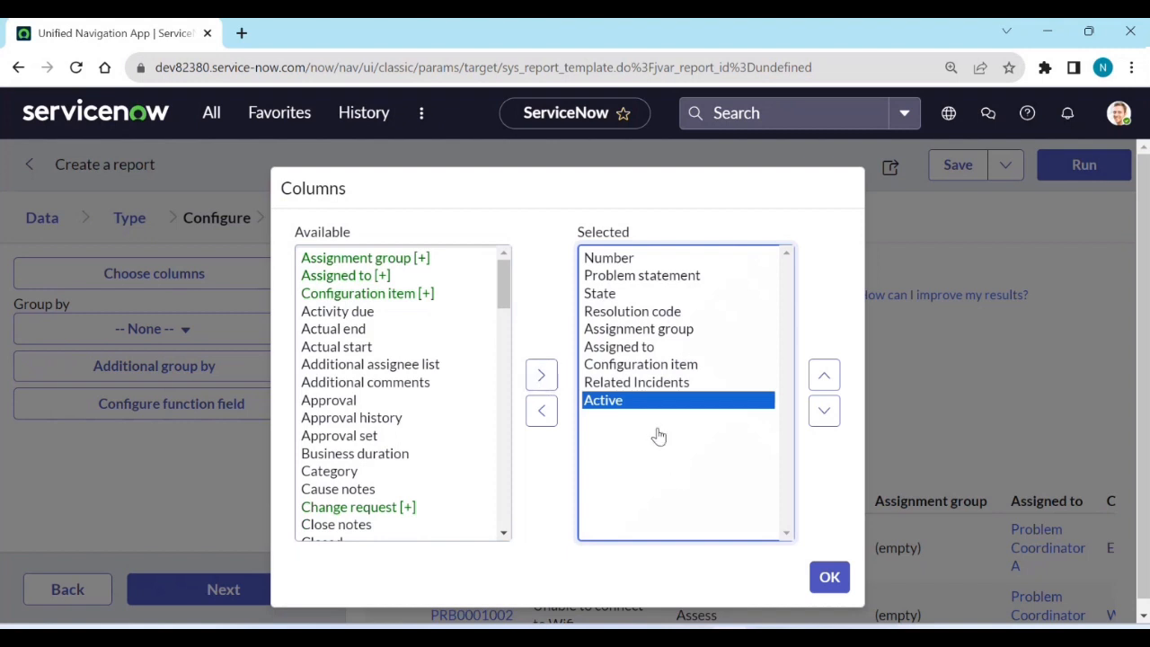
click(361, 474)
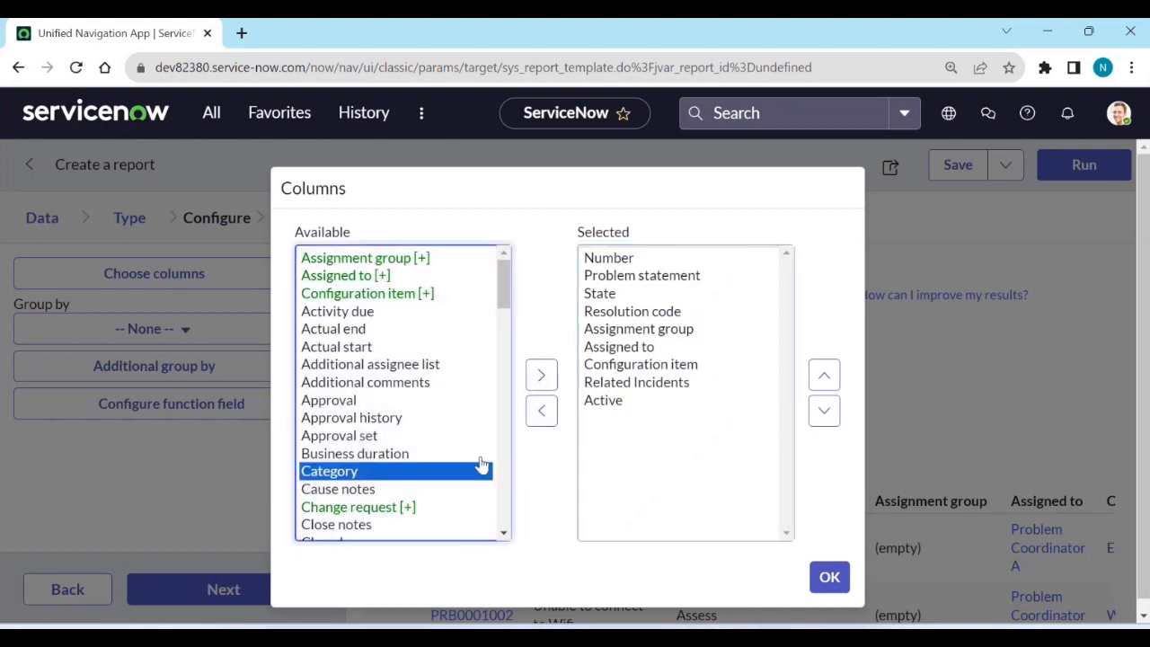
click(548, 381)
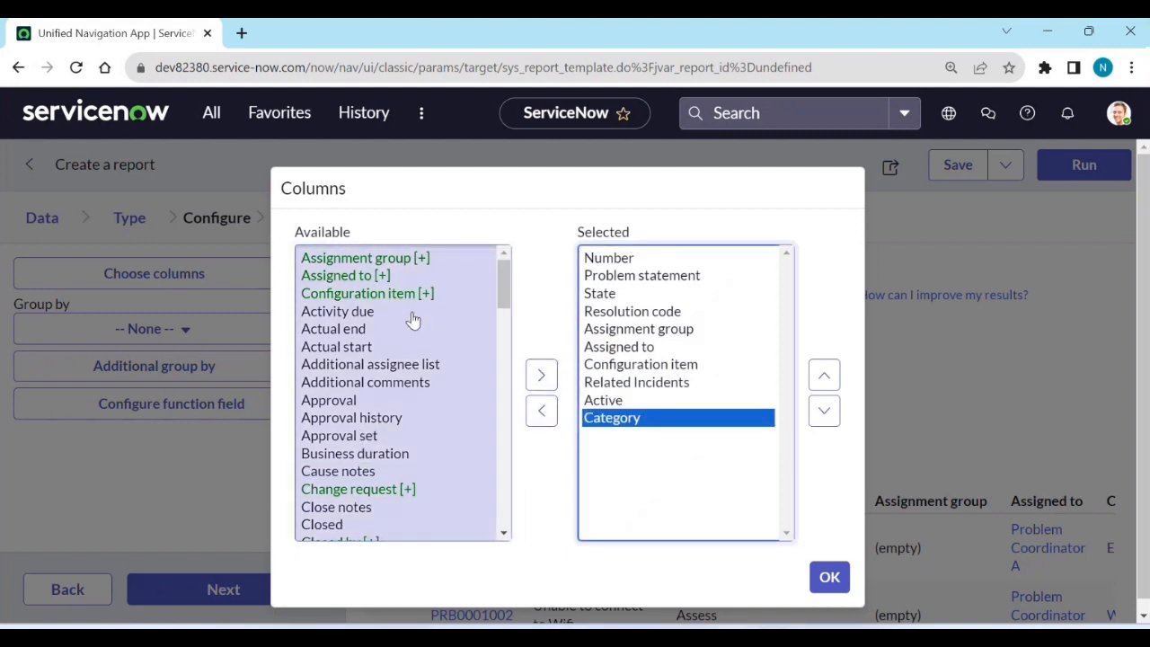
Expand the Assignment group's related fields, add its Cost center as a report column, and apply the column selection
click(407, 300)
click(593, 449)
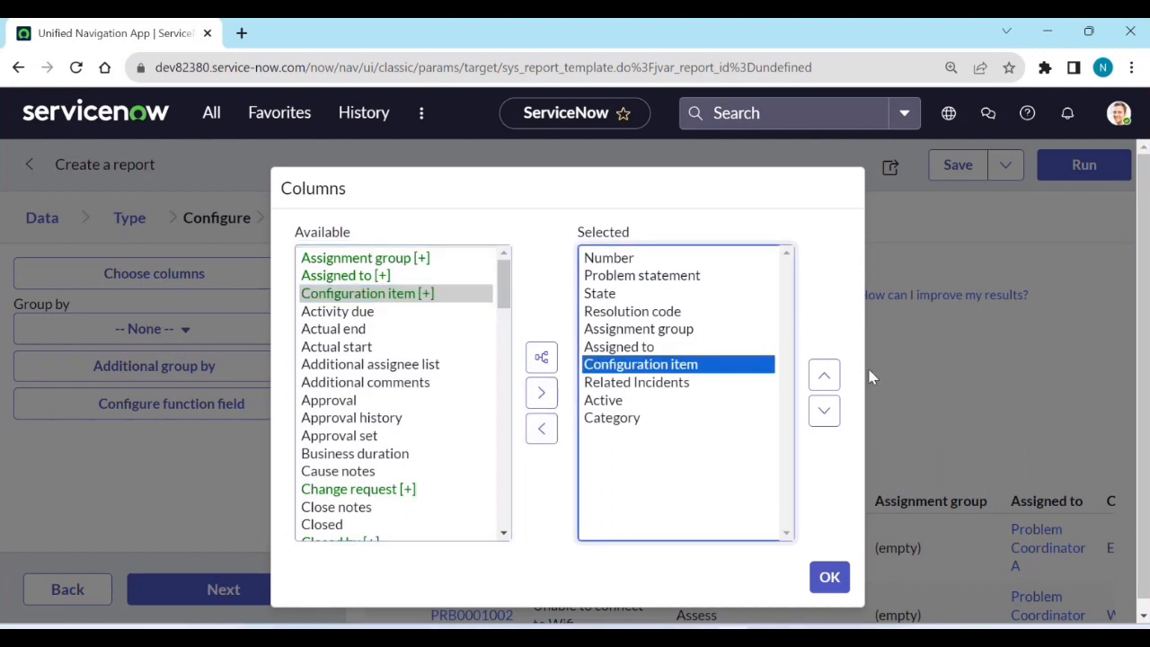
click(423, 263)
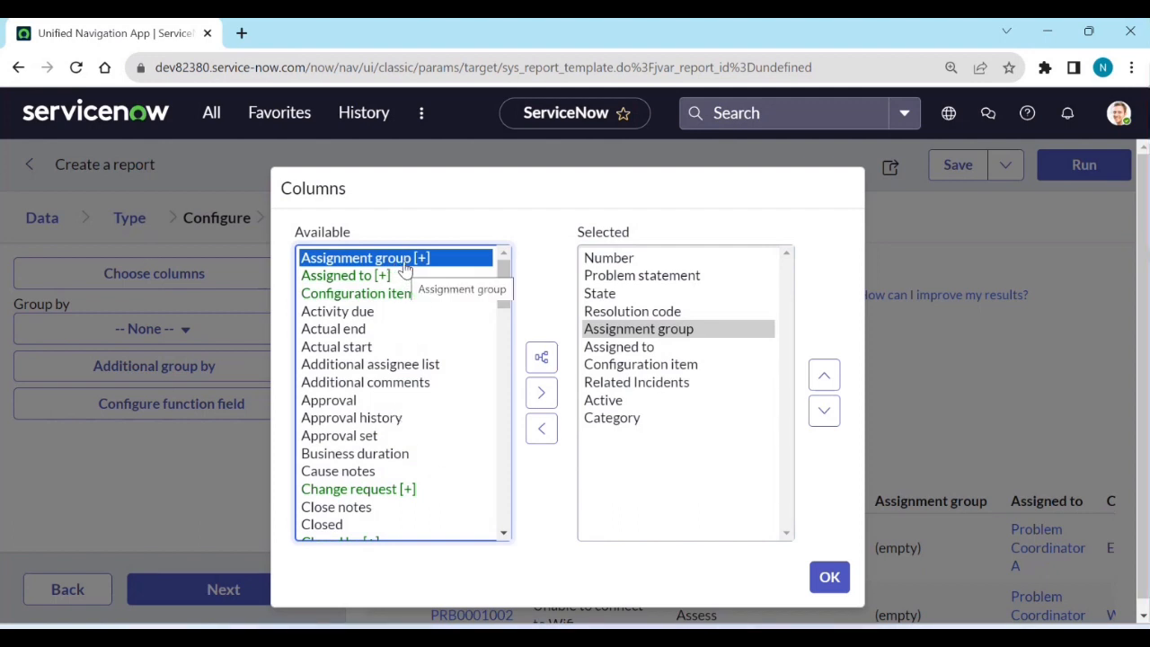
click(548, 362)
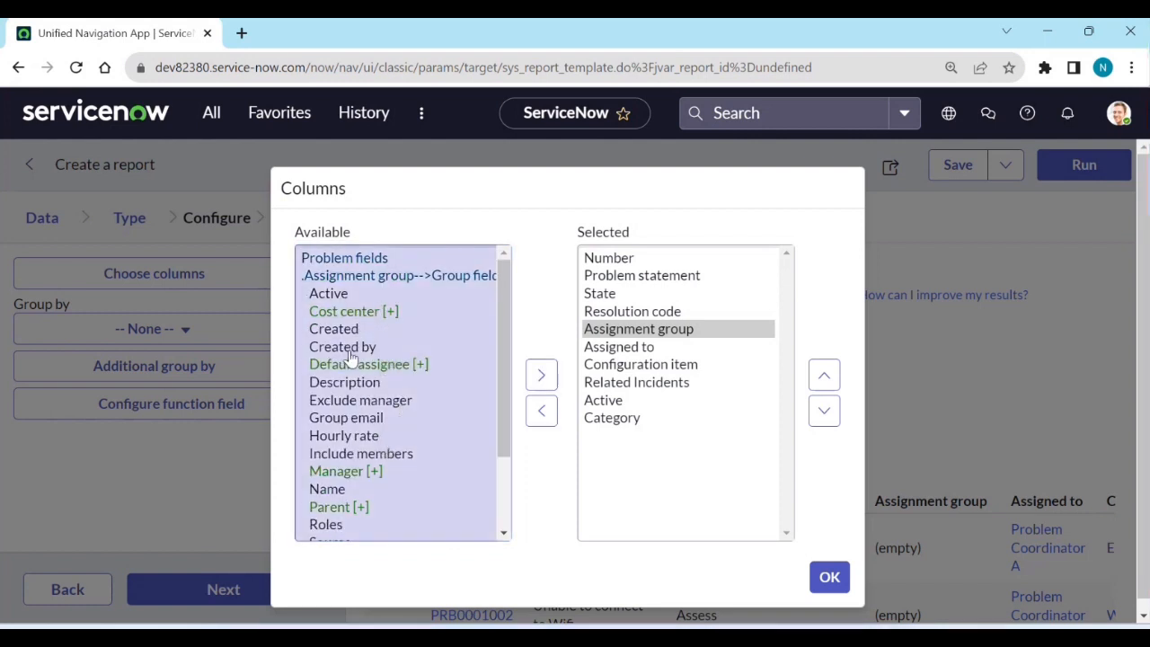
click(343, 312)
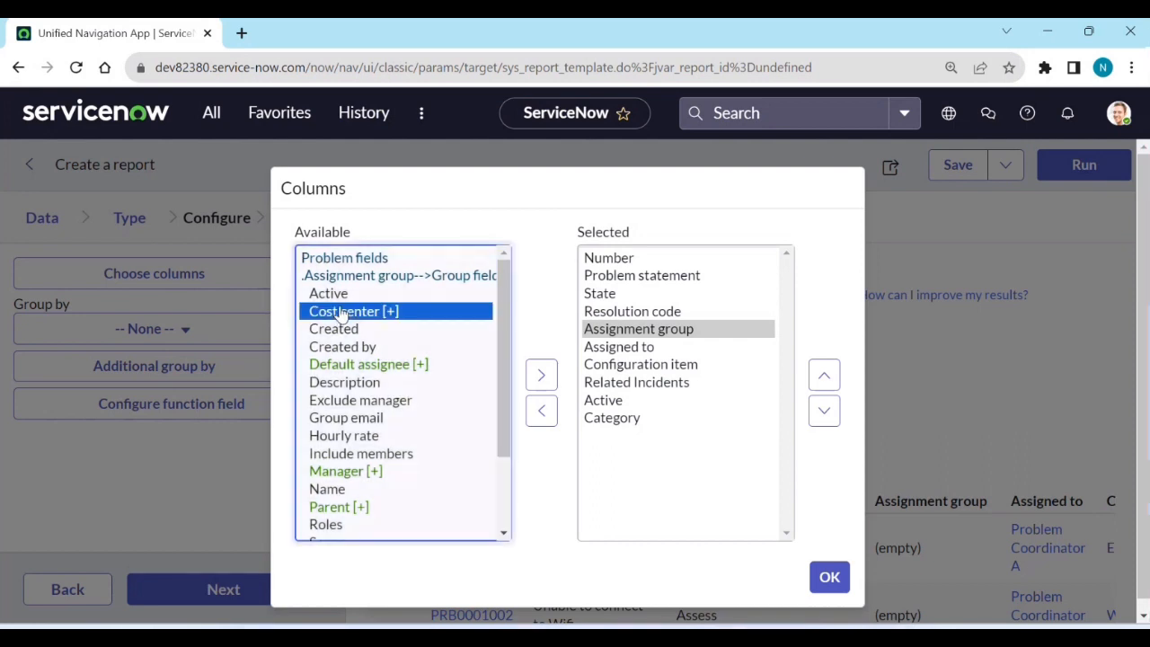
click(538, 394)
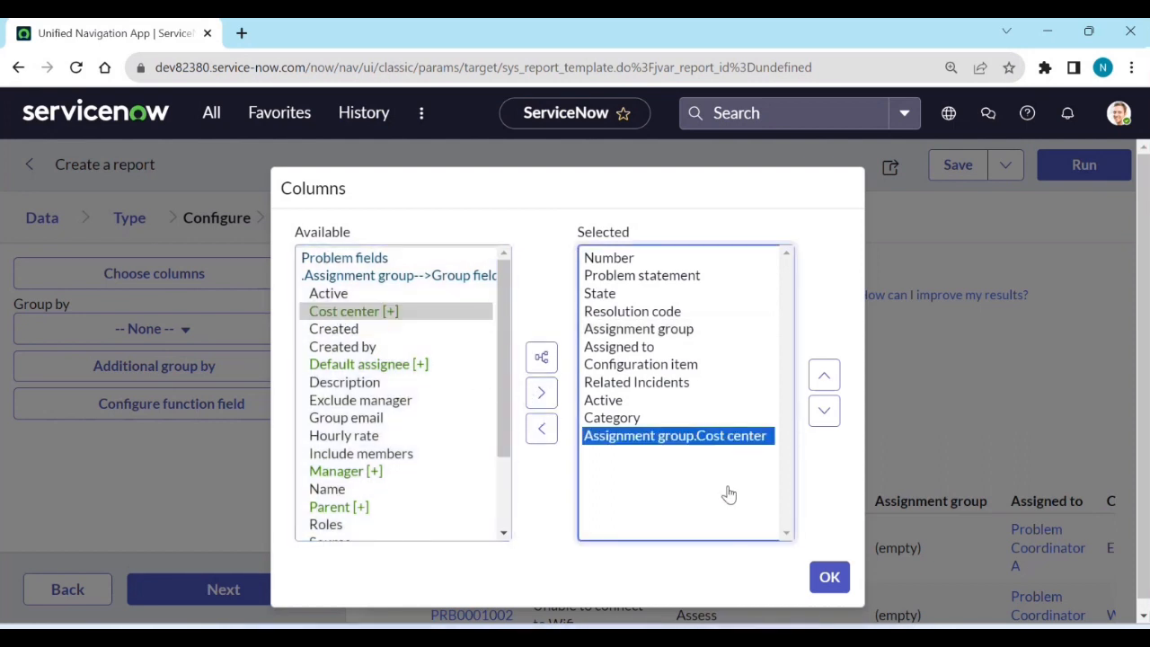
click(829, 577)
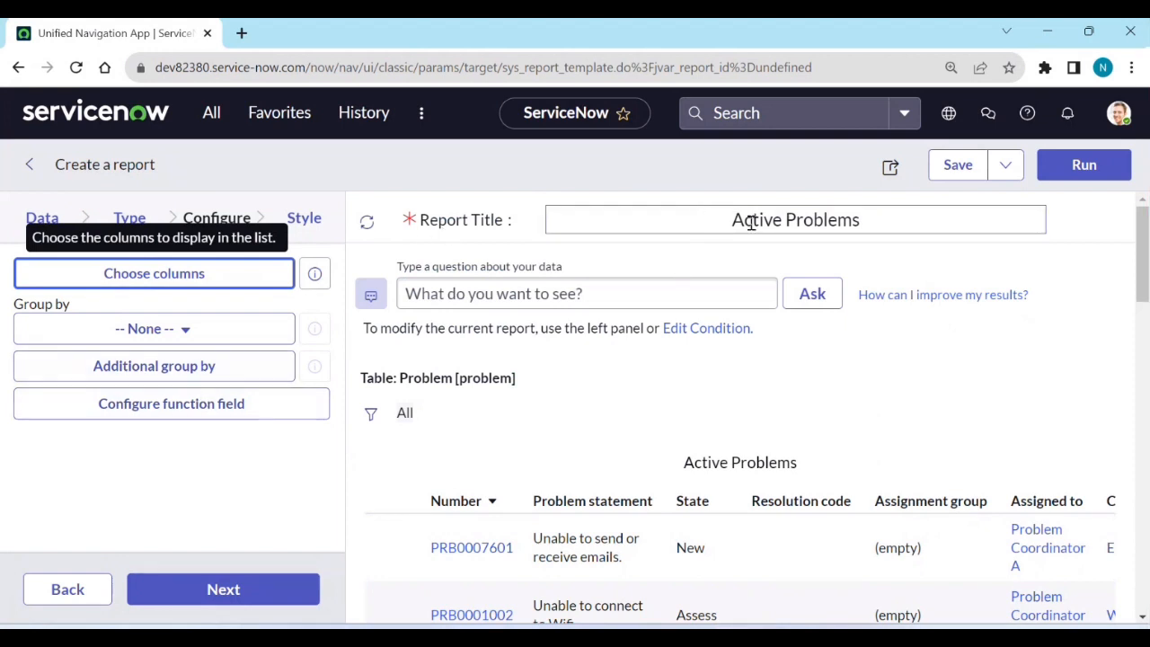
Run the report and look through the listed problem records
click(1044, 167)
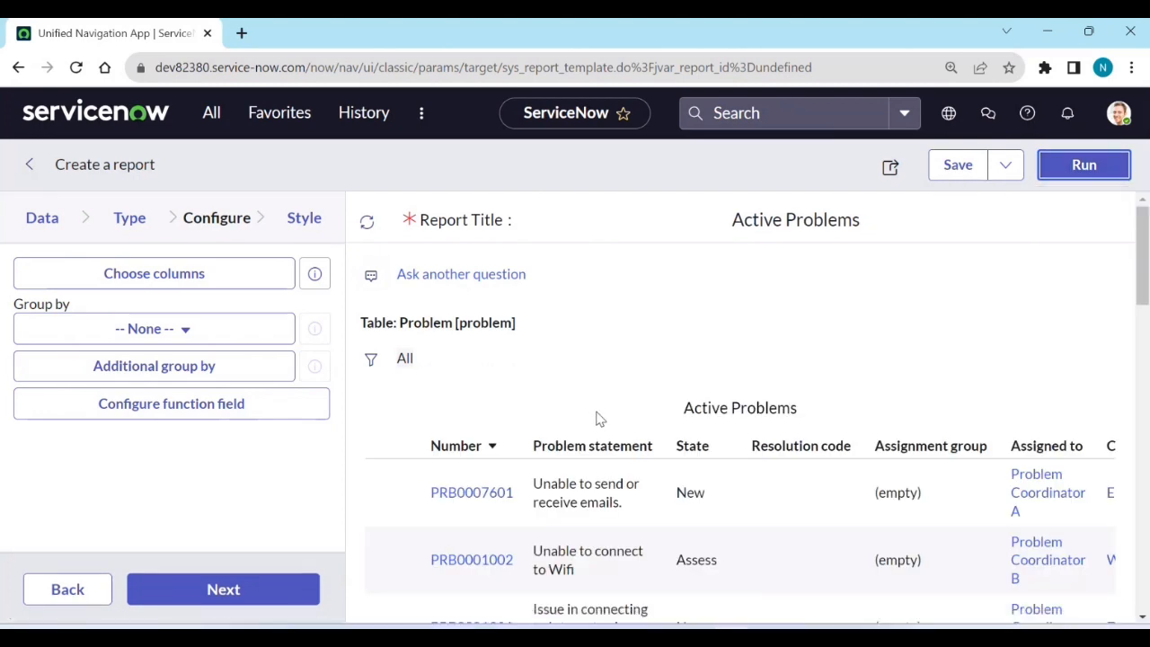
scroll(626, 422, down, 6)
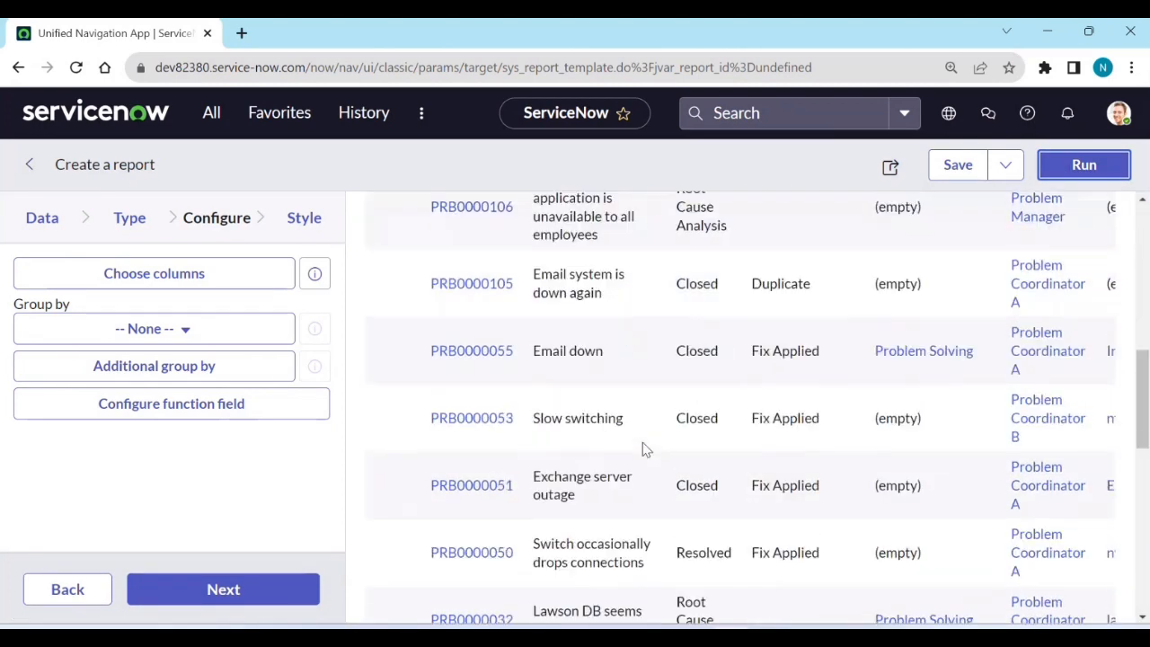
scroll(642, 442, down, 5)
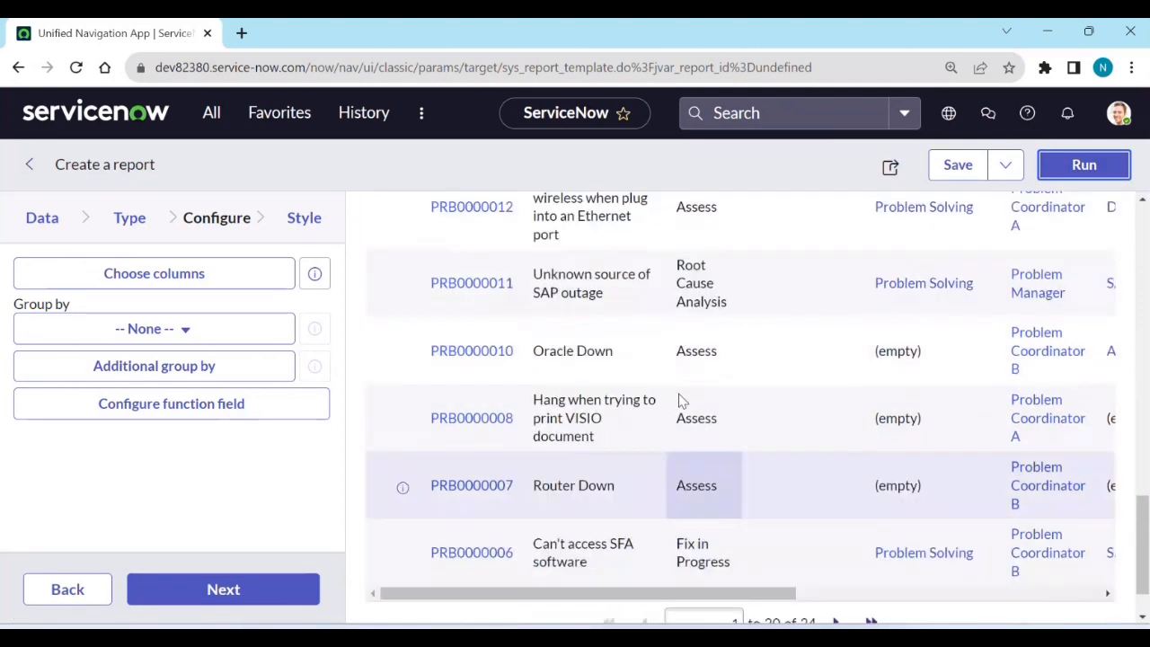
scroll(681, 406, up, 10)
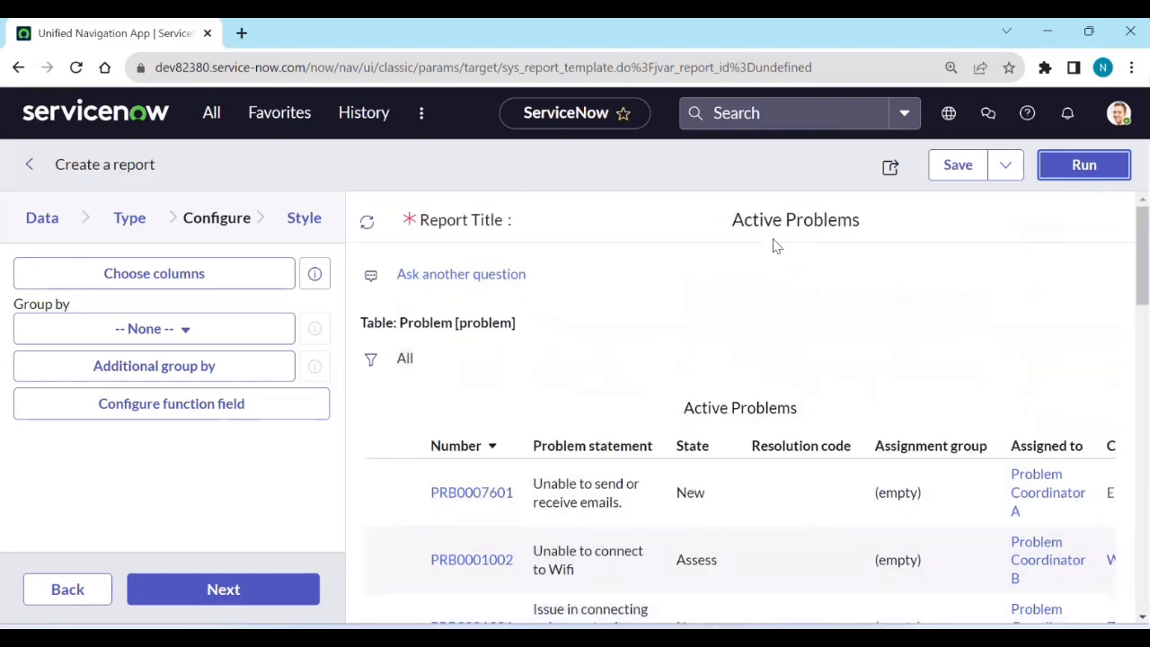
Filter the report with the condition Active is true, and rerun it to check the listed problems
click(378, 366)
click(470, 500)
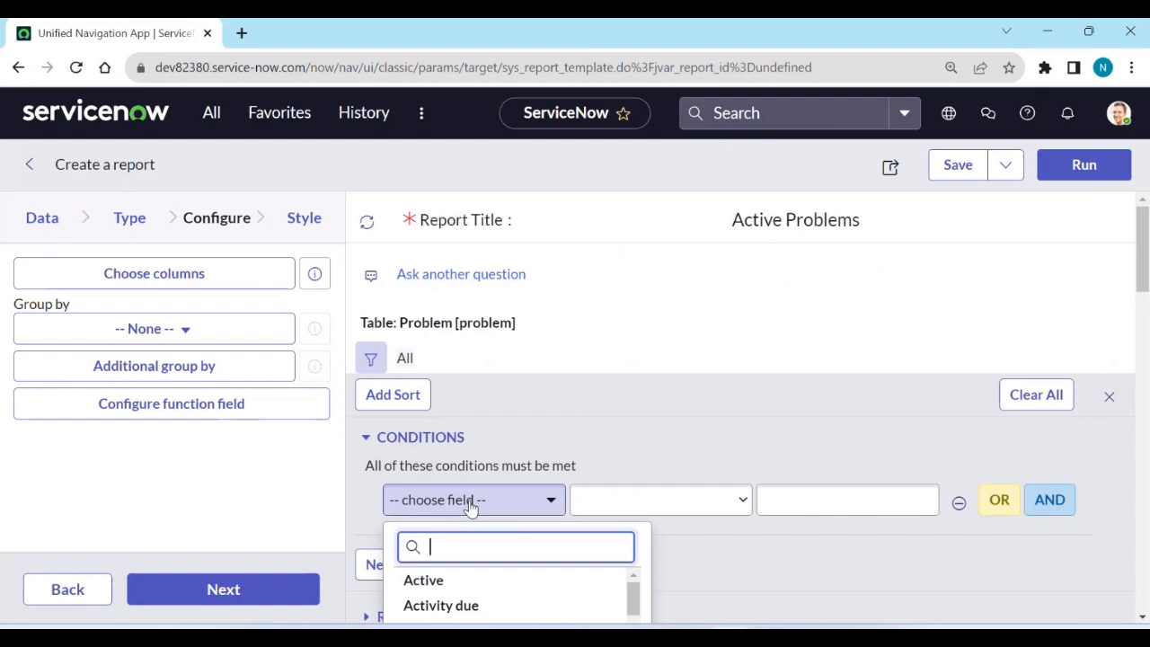
click(424, 580)
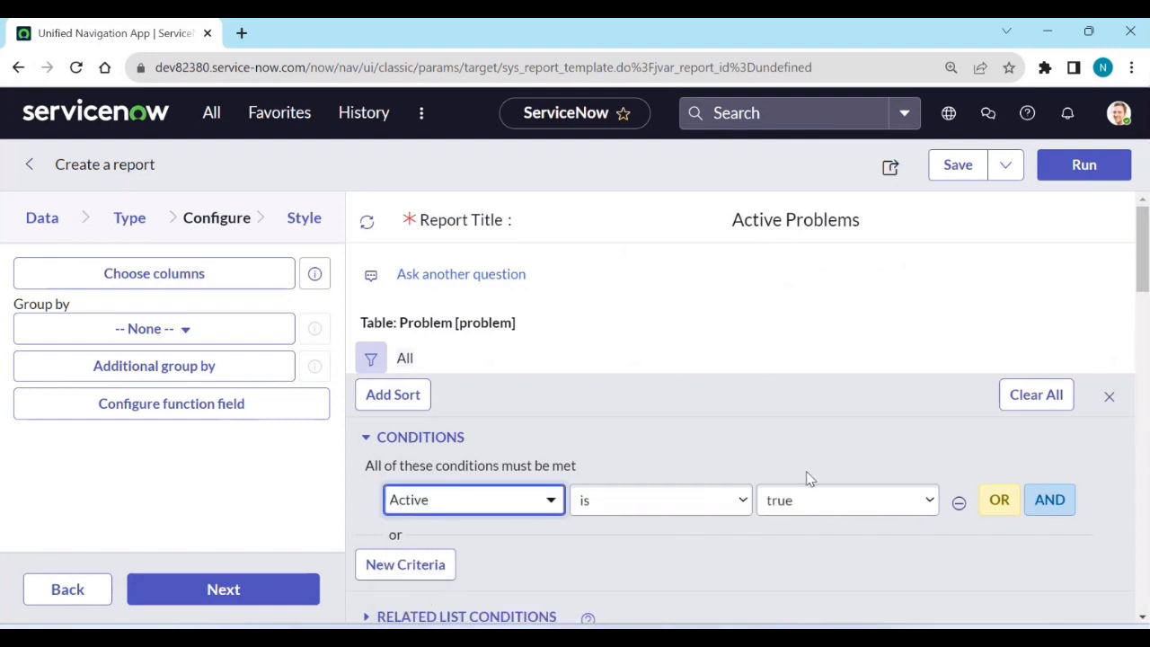
click(1077, 171)
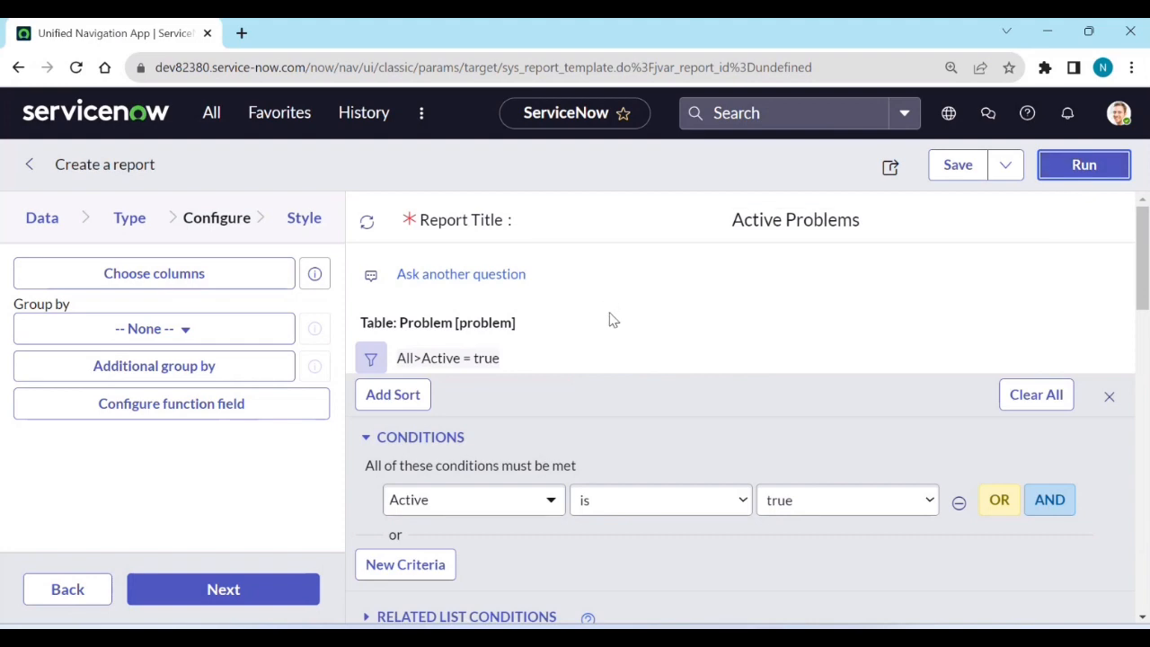
scroll(611, 321, down, 10)
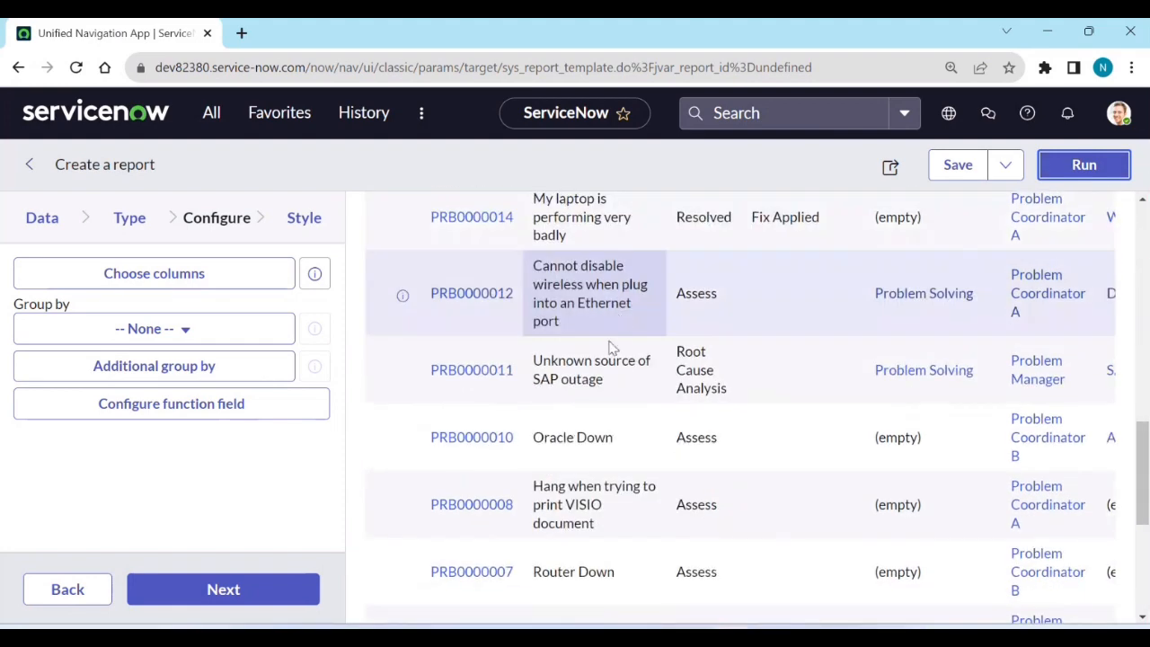
scroll(609, 347, down, 4)
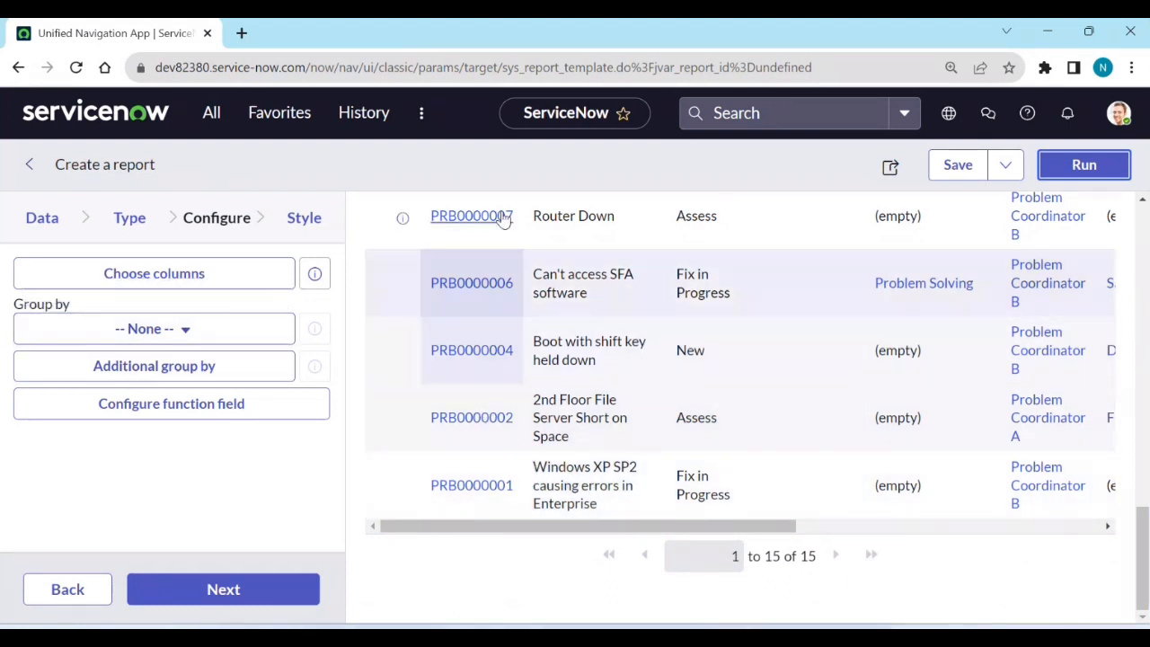
Group the report by State and rerun it
click(202, 337)
scroll(116, 501, down, 5)
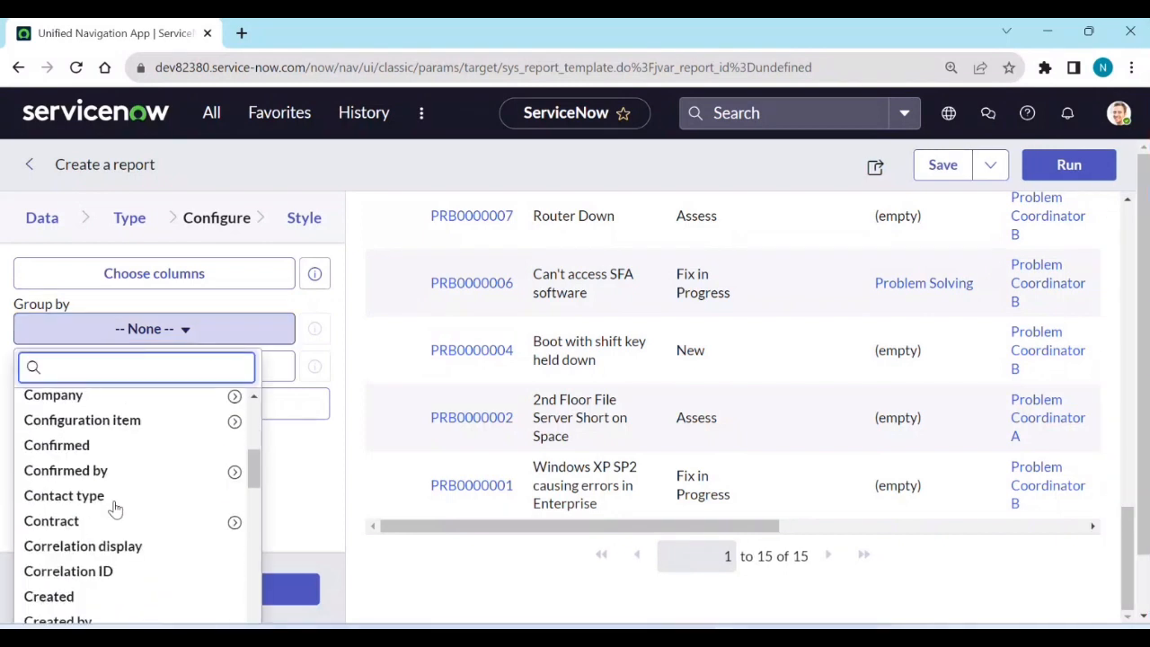
scroll(115, 509, down, 8)
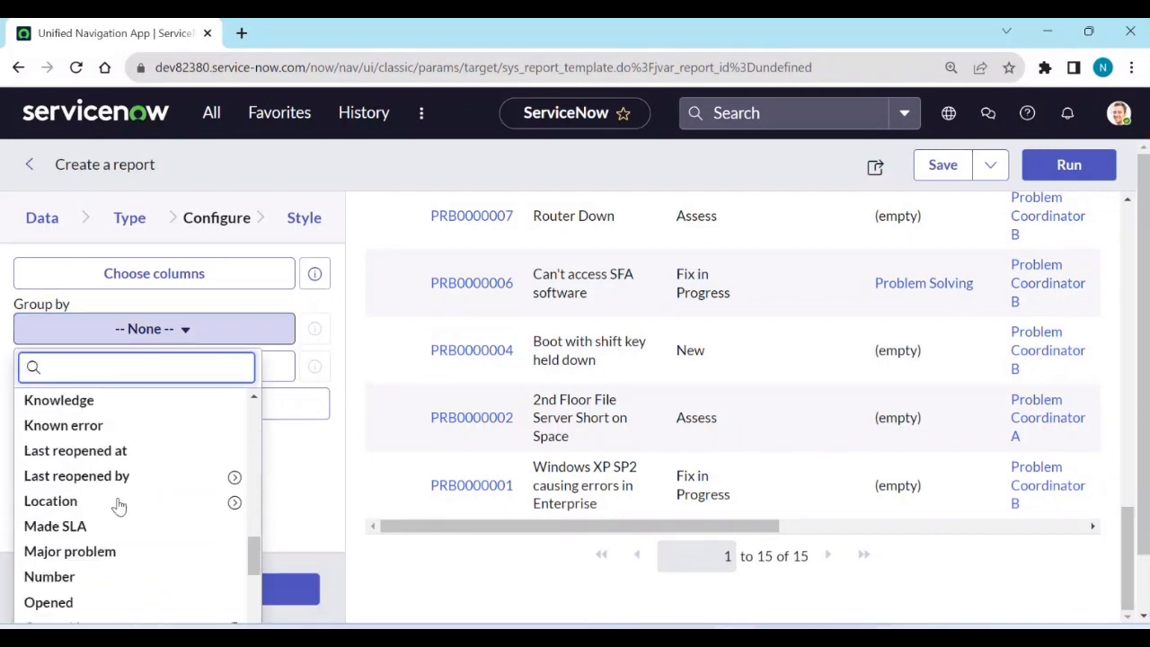
scroll(120, 507, down, 5)
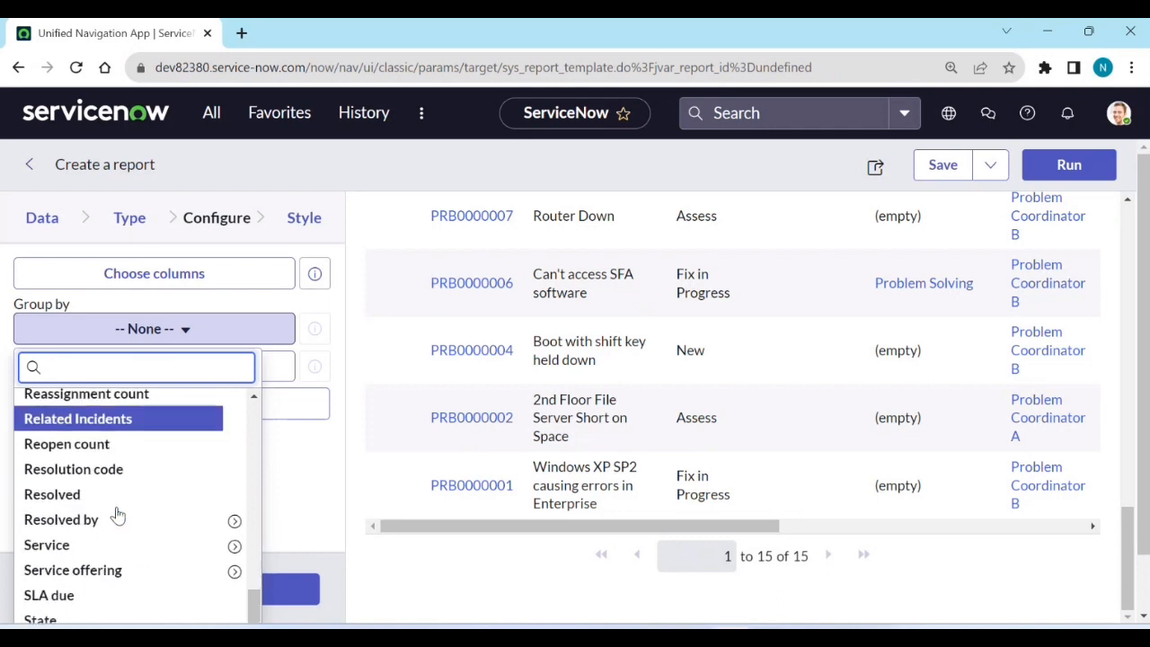
scroll(113, 508, down, 2)
click(102, 458)
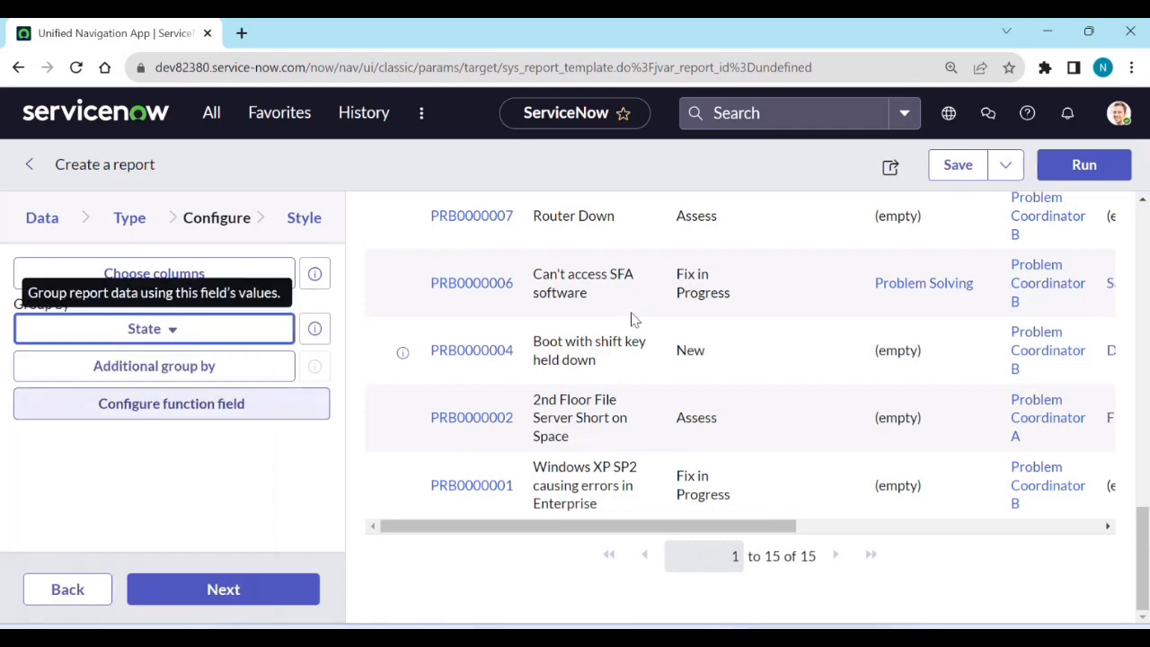
click(1065, 167)
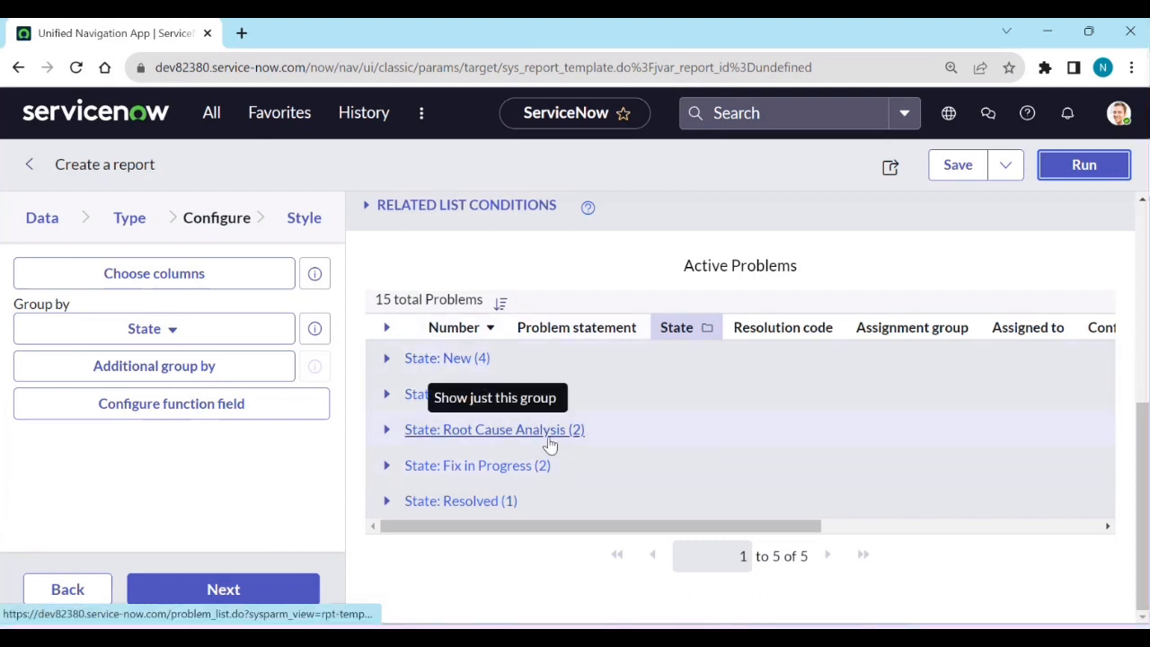
Add Priority as an additional group-by field for the report
click(186, 377)
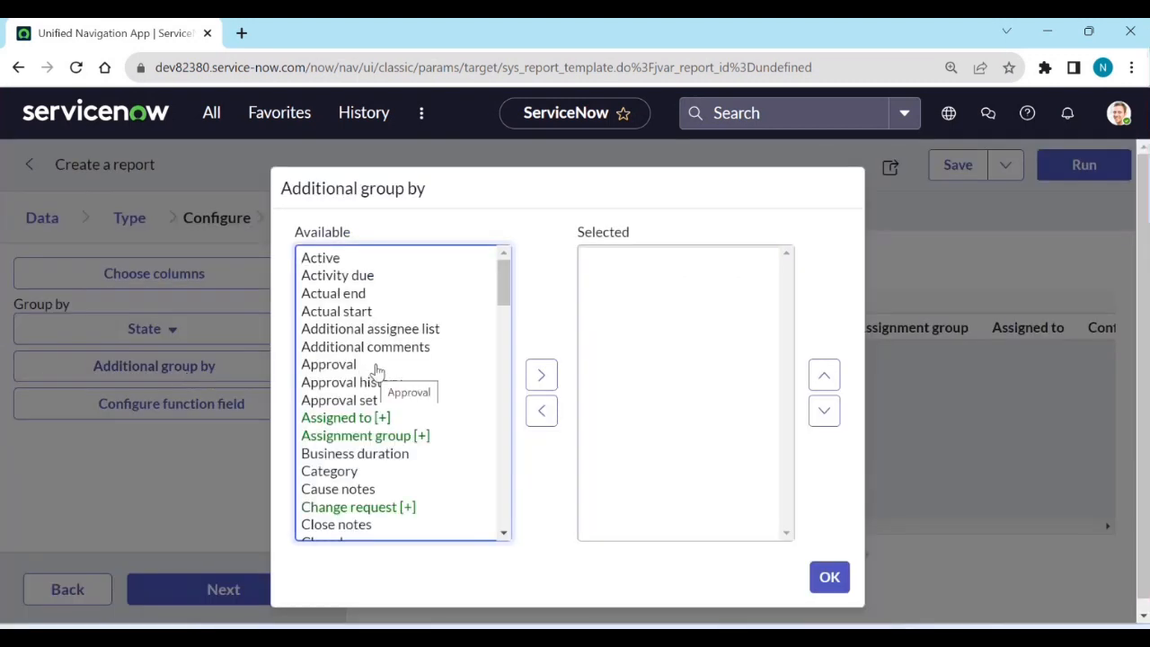
scroll(408, 358, down, 5)
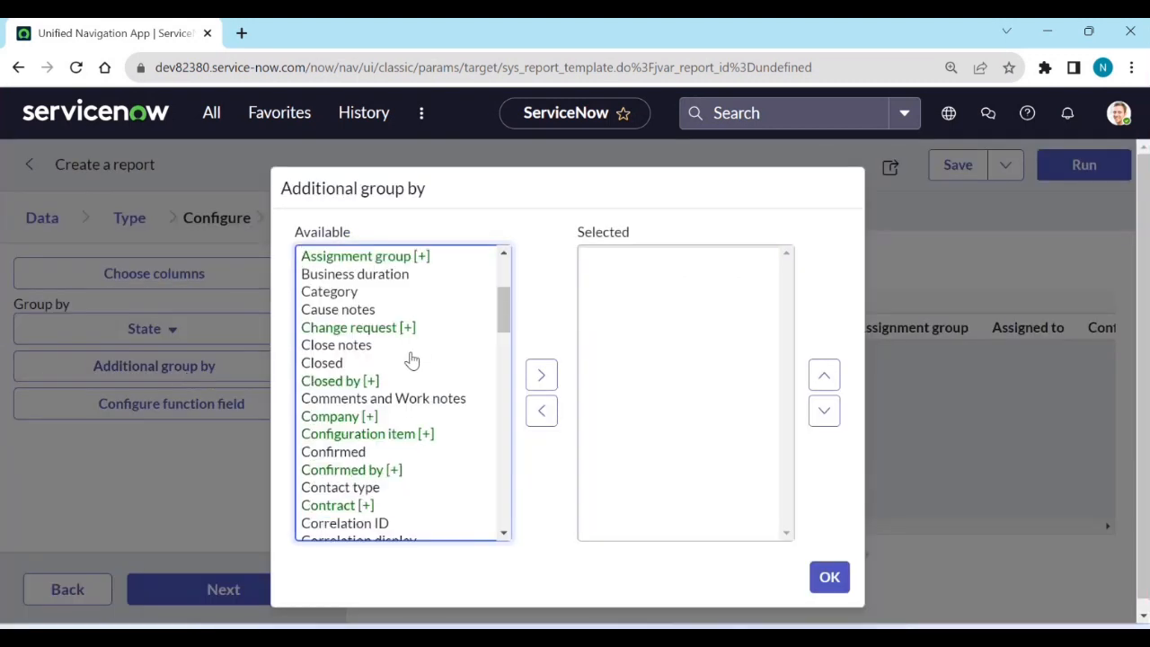
scroll(409, 395, down, 3)
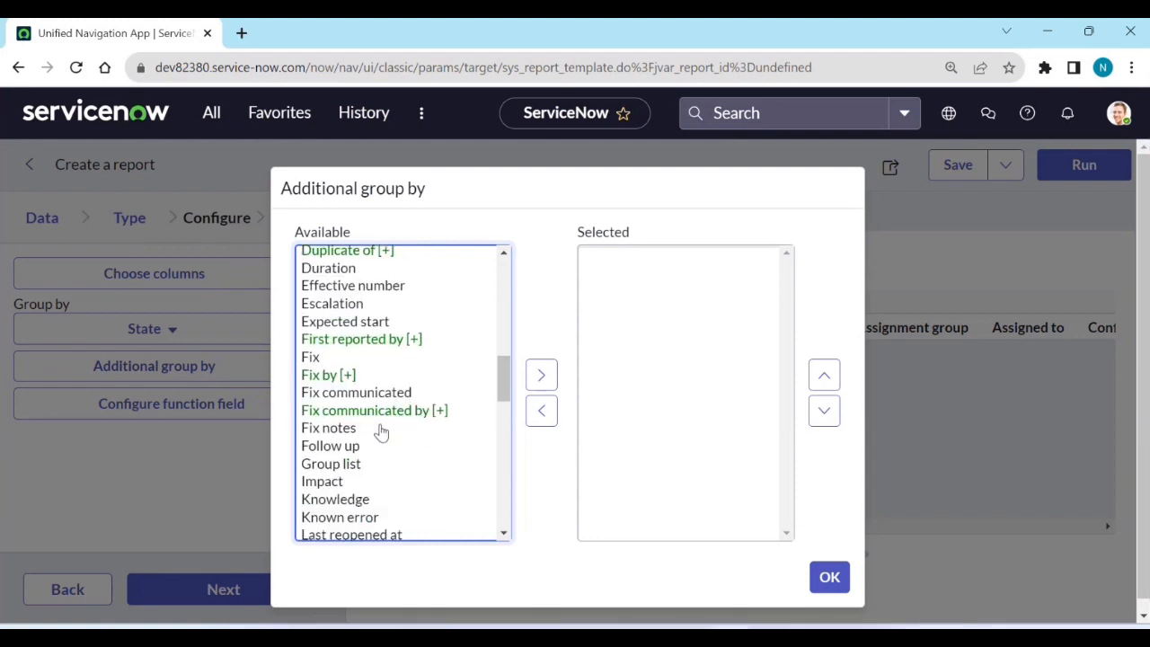
scroll(362, 437, down, 1)
scroll(362, 437, down, 3)
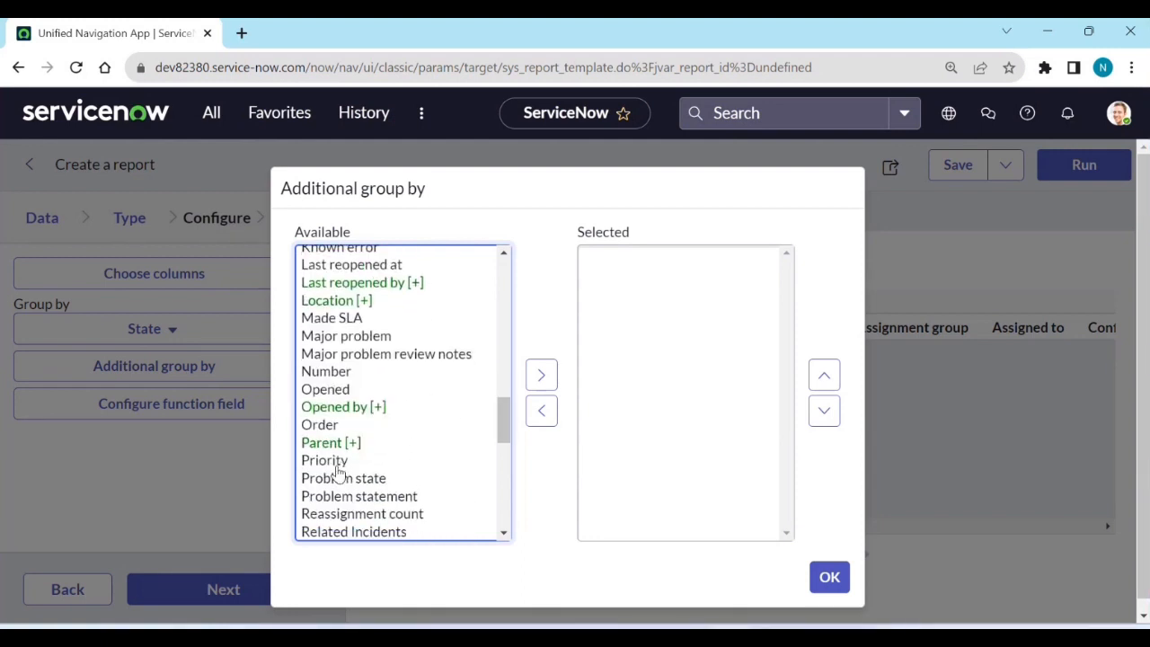
click(338, 464)
click(540, 375)
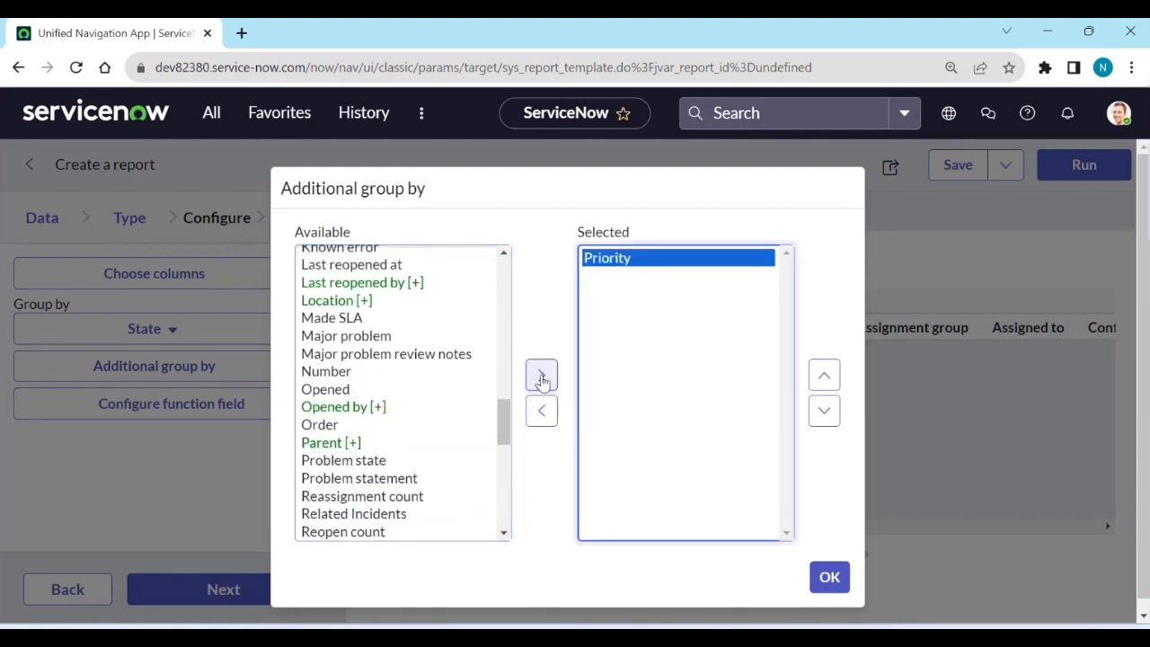
click(832, 581)
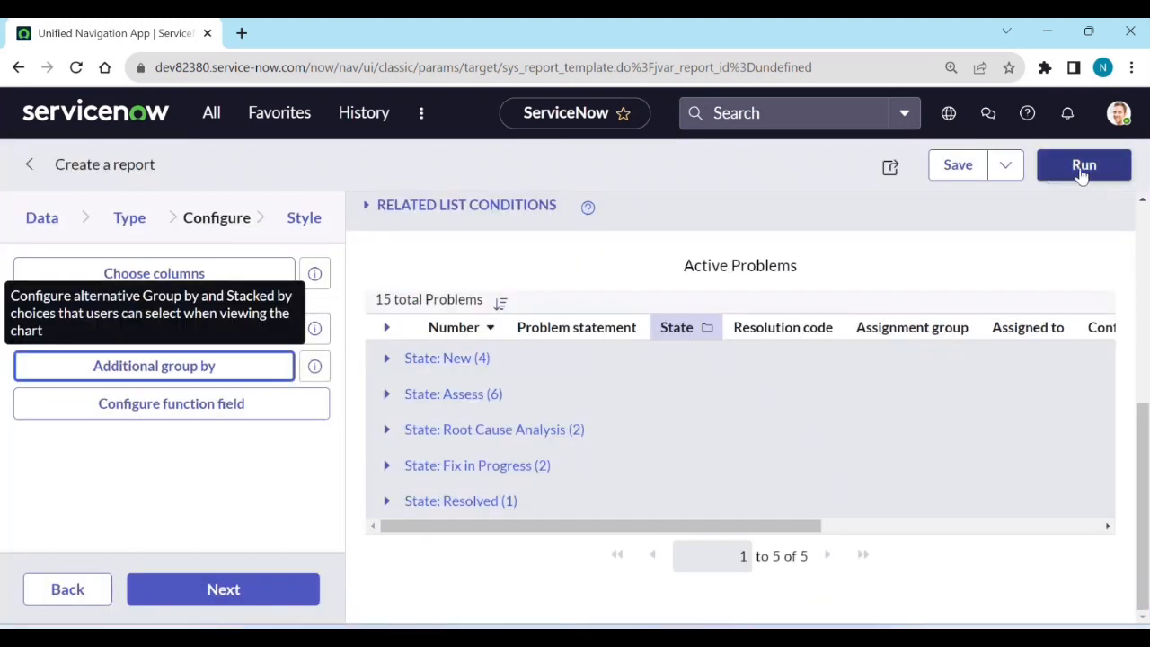
Rerun the report and expand the State: New group to view its problem records
click(1083, 166)
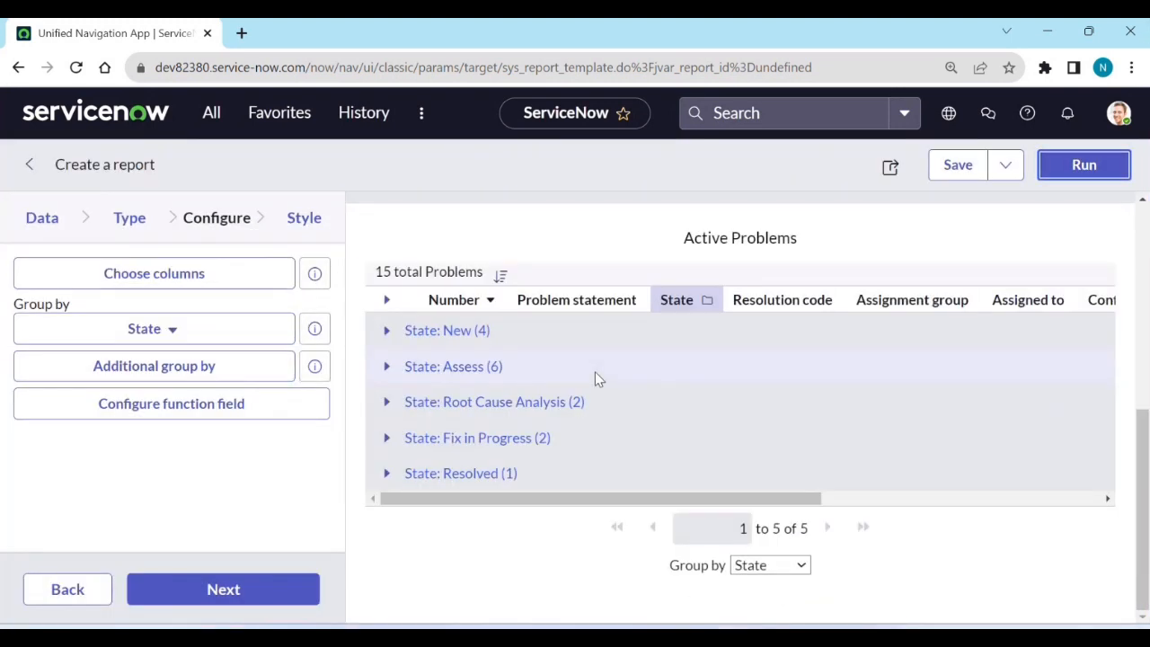
click(387, 332)
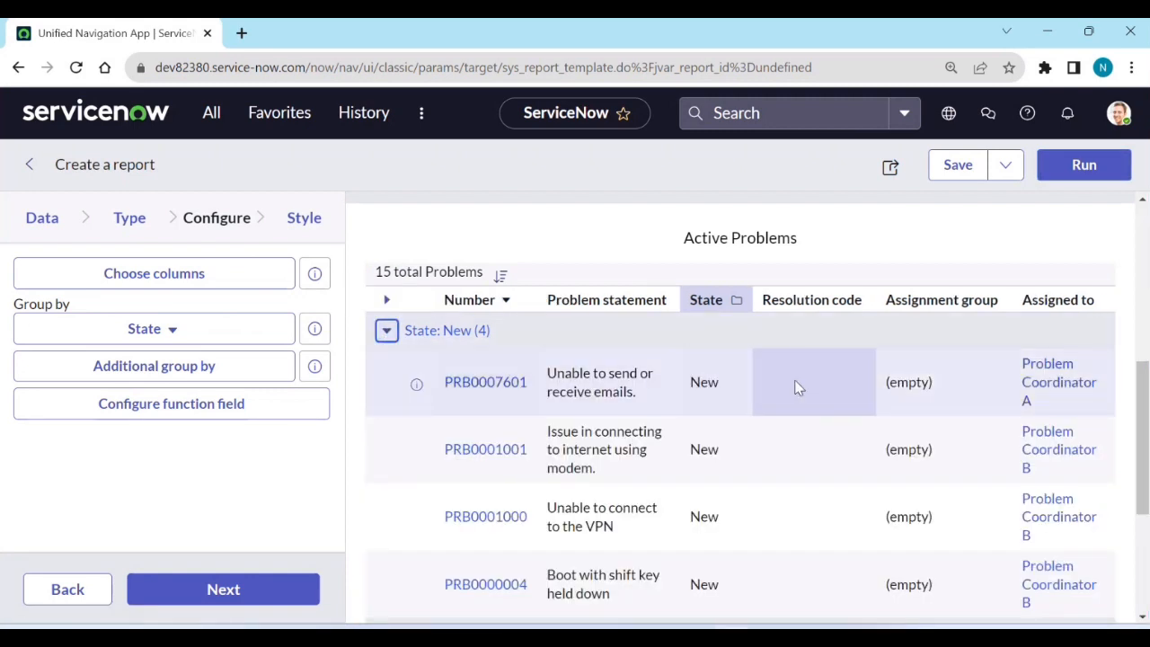
scroll(905, 468, down, 3)
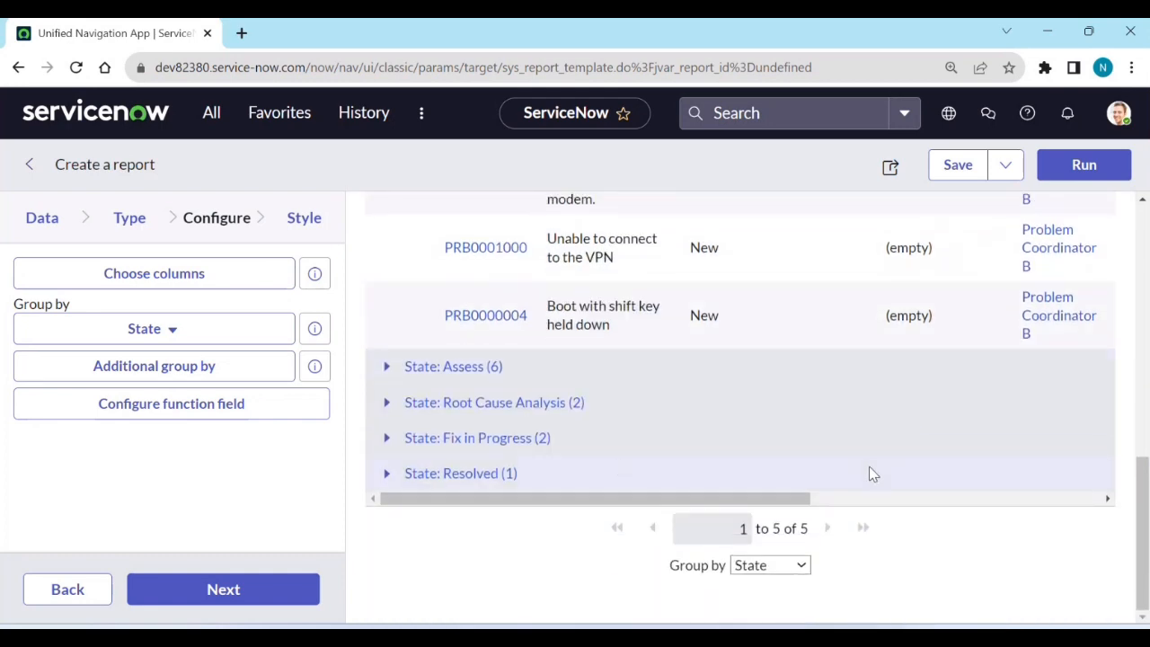
Collapse the State: New group and regroup the report's result list by Priority
scroll(689, 433, up, 4)
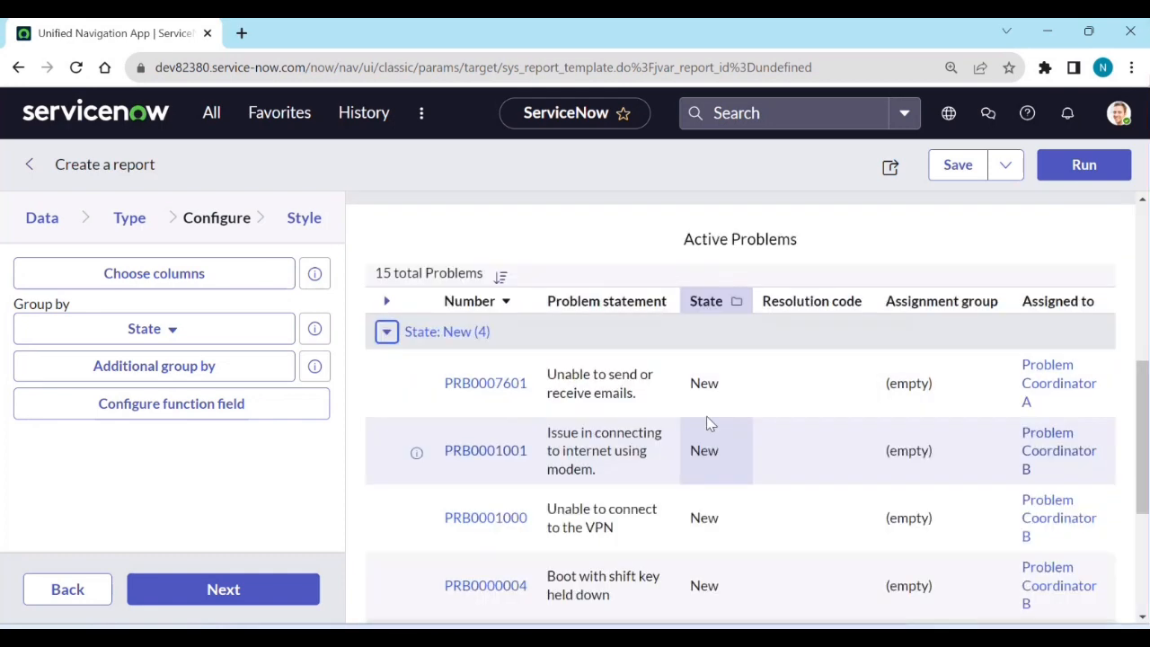
click(386, 422)
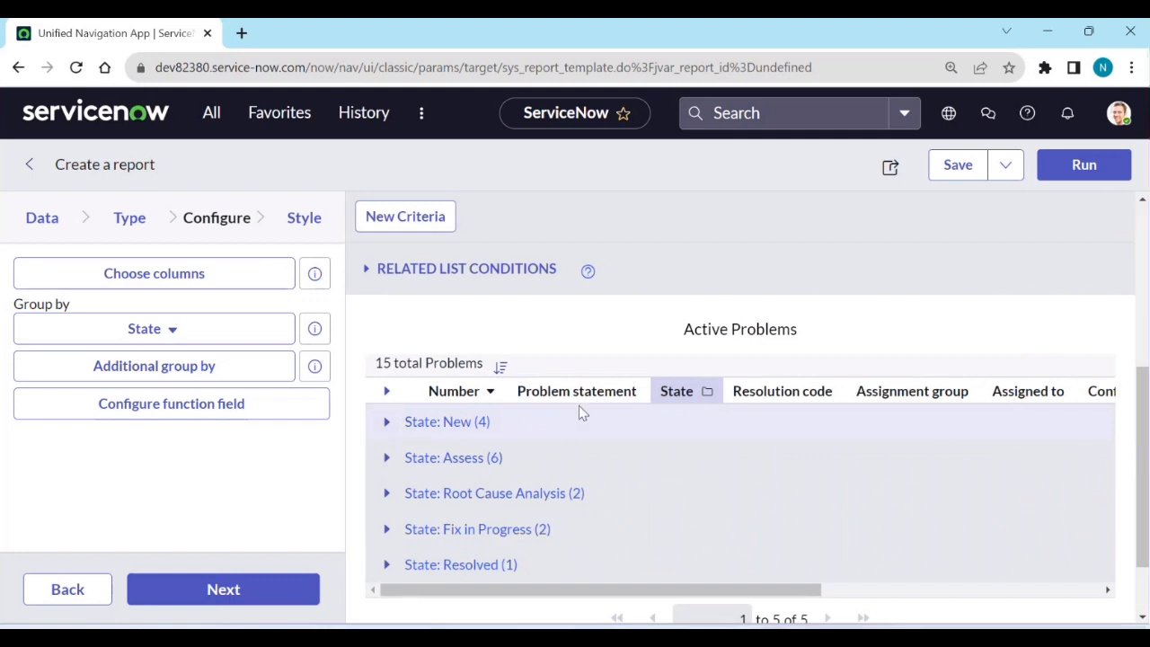
scroll(621, 419, down, 1)
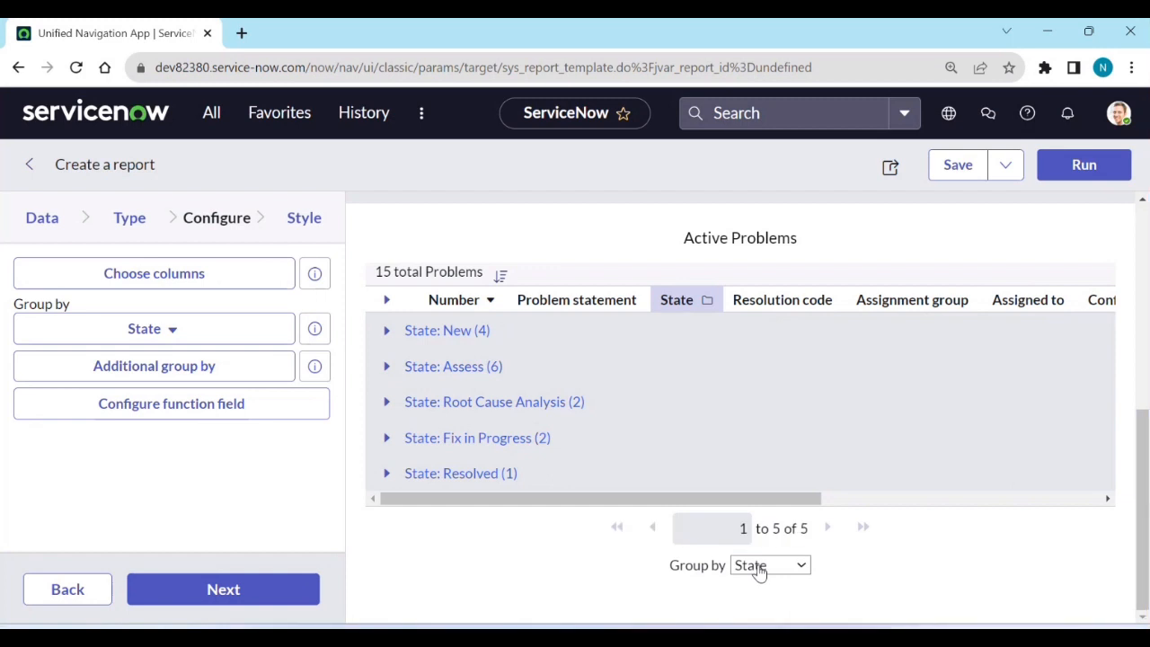
click(762, 566)
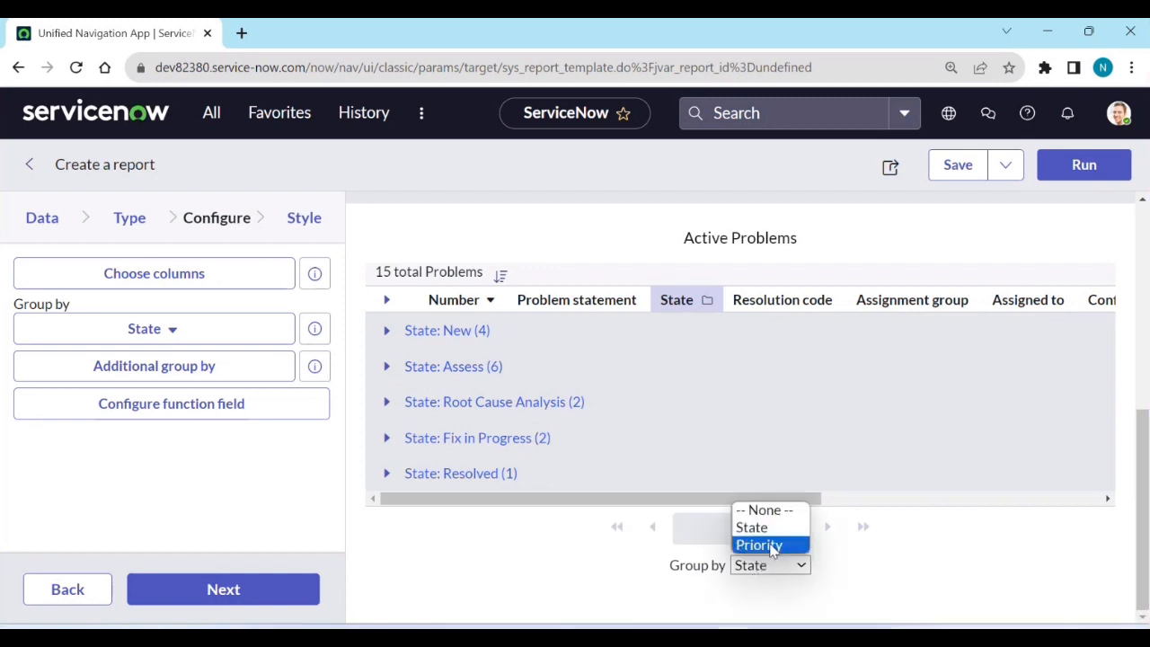
click(768, 545)
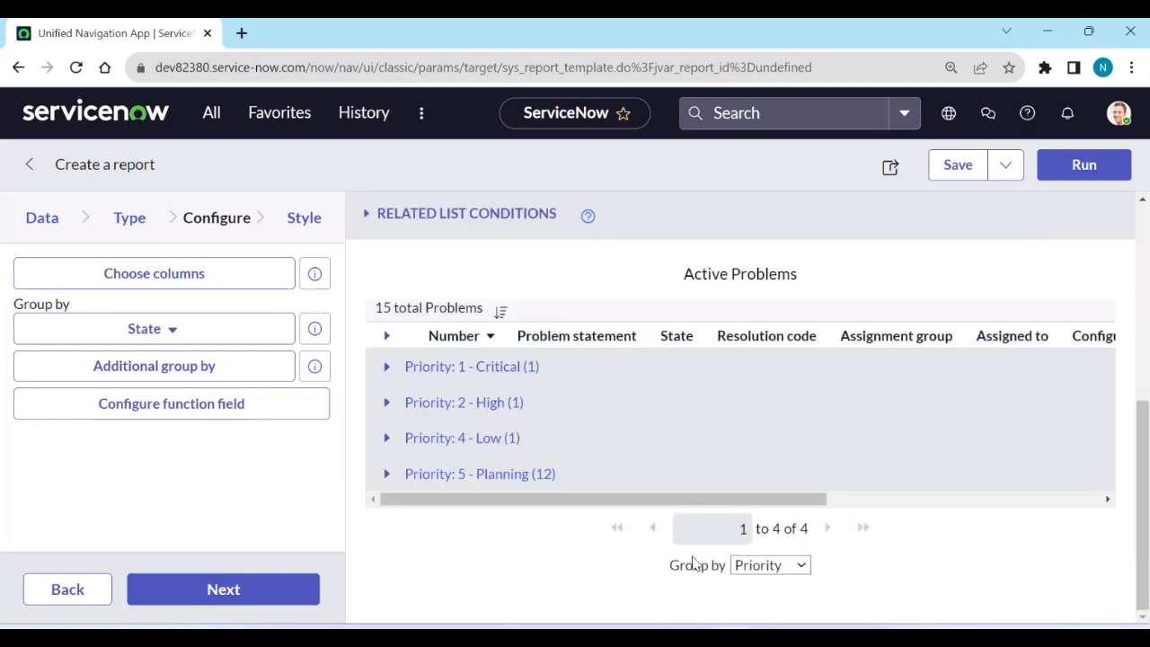
Switch the result list's grouping to State and back to Priority to compare both views
click(770, 565)
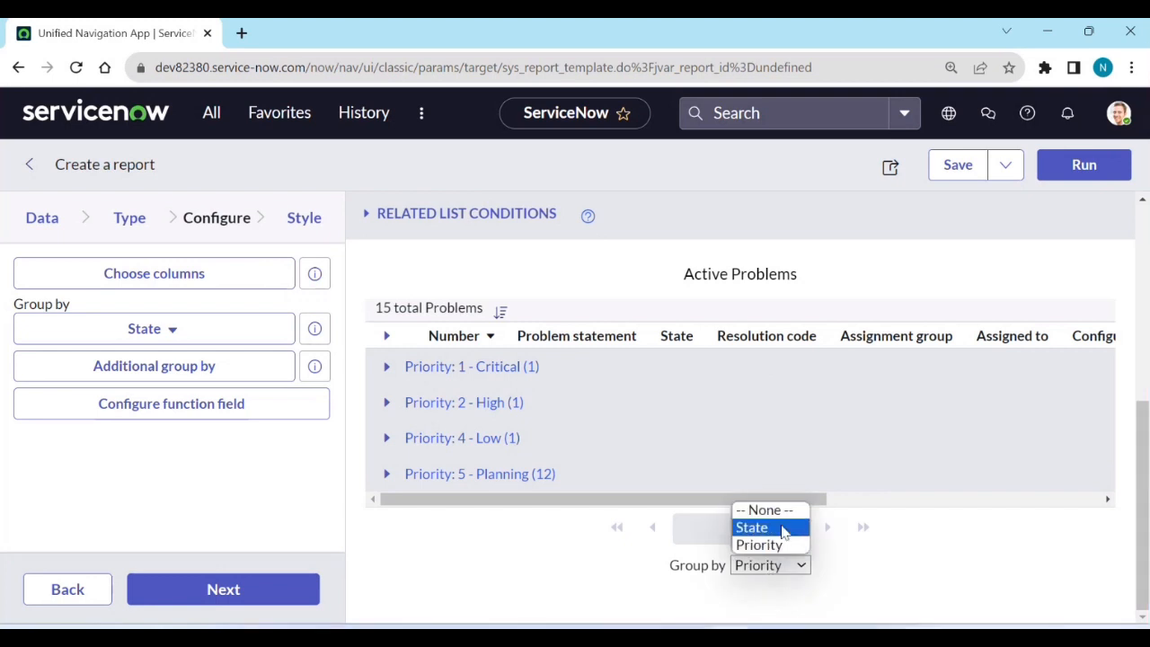
click(787, 527)
click(771, 601)
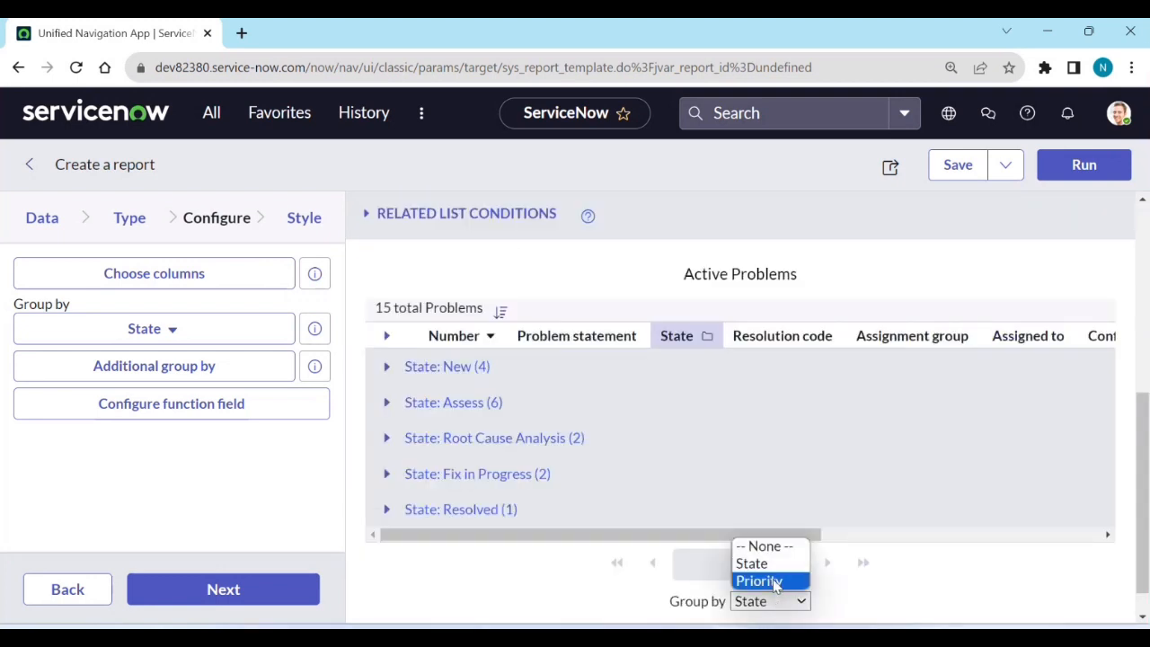
click(765, 580)
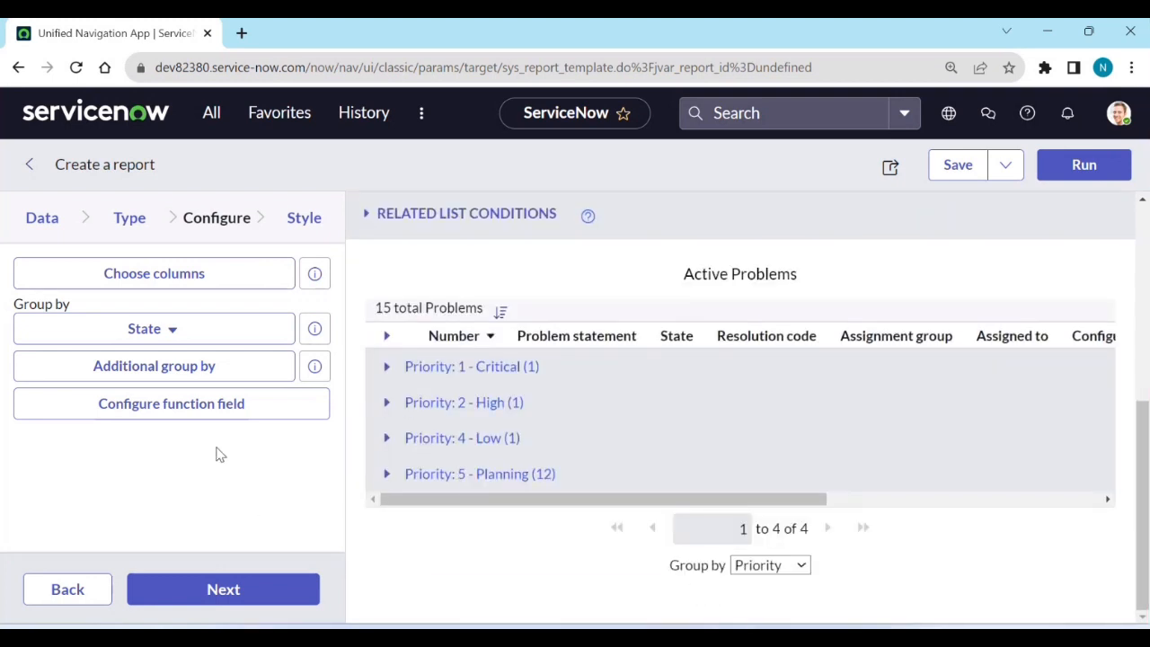
Save the Active Problems report, opening the function field configuration and closing it without defining a function
click(154, 413)
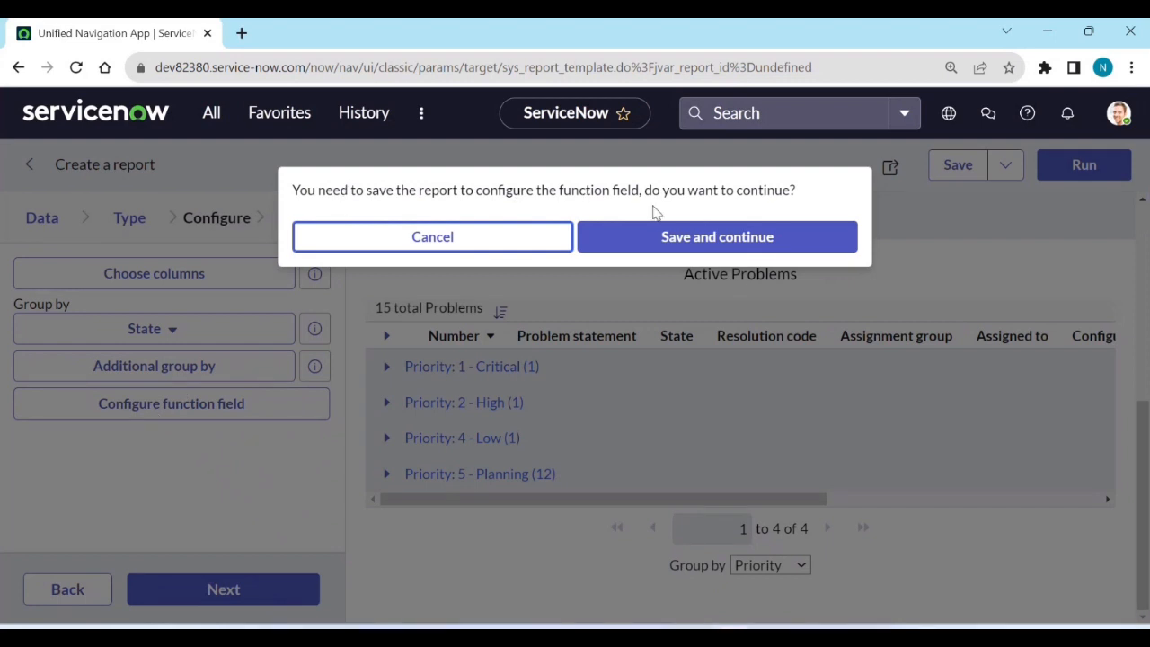
click(697, 244)
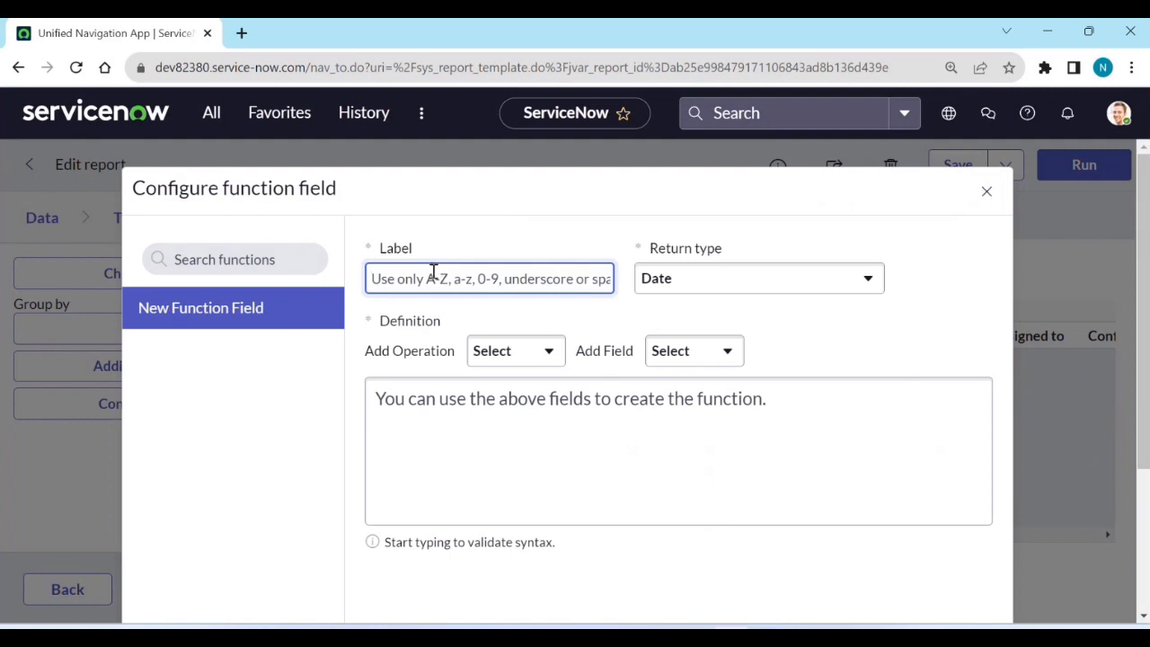
click(494, 359)
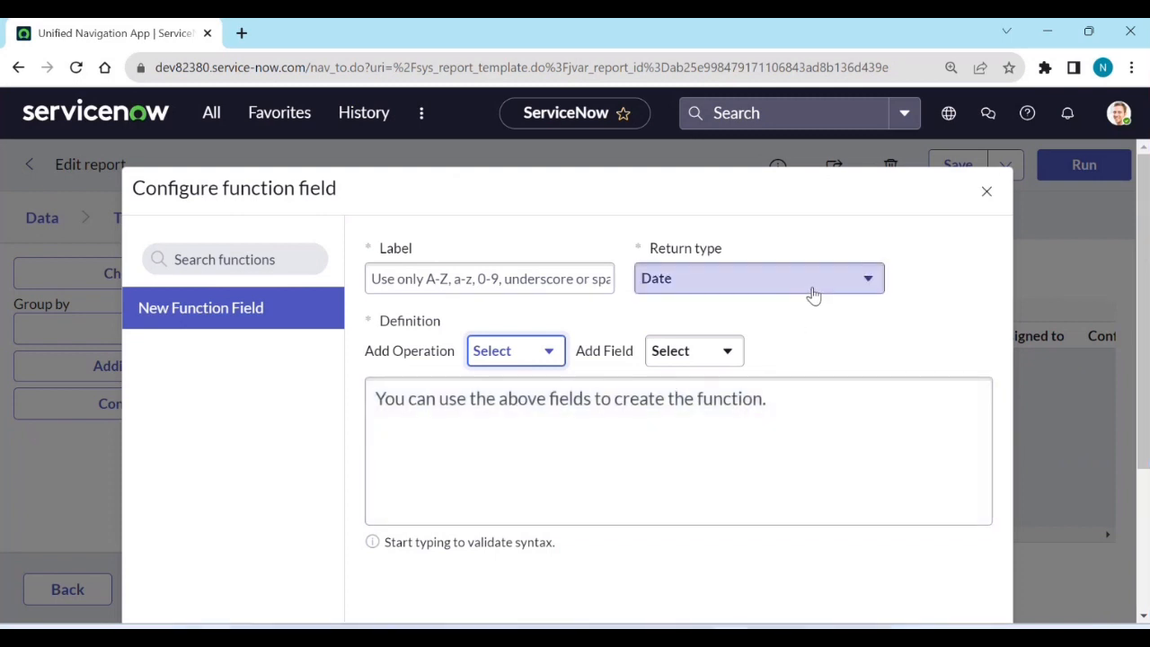
click(987, 192)
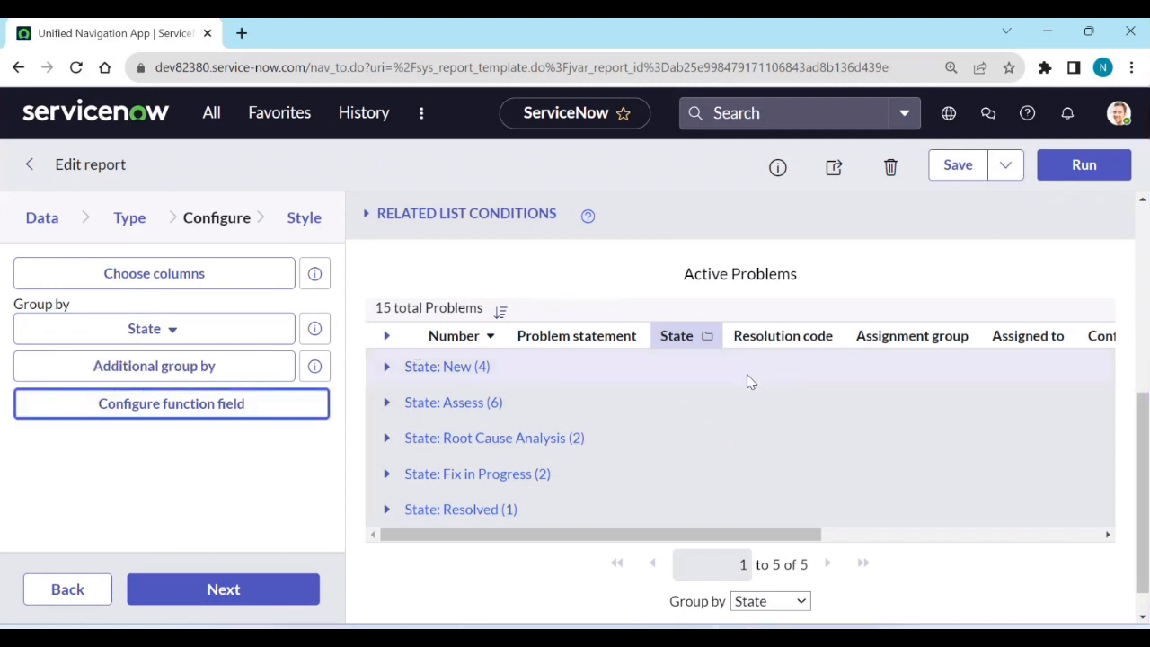
click(935, 179)
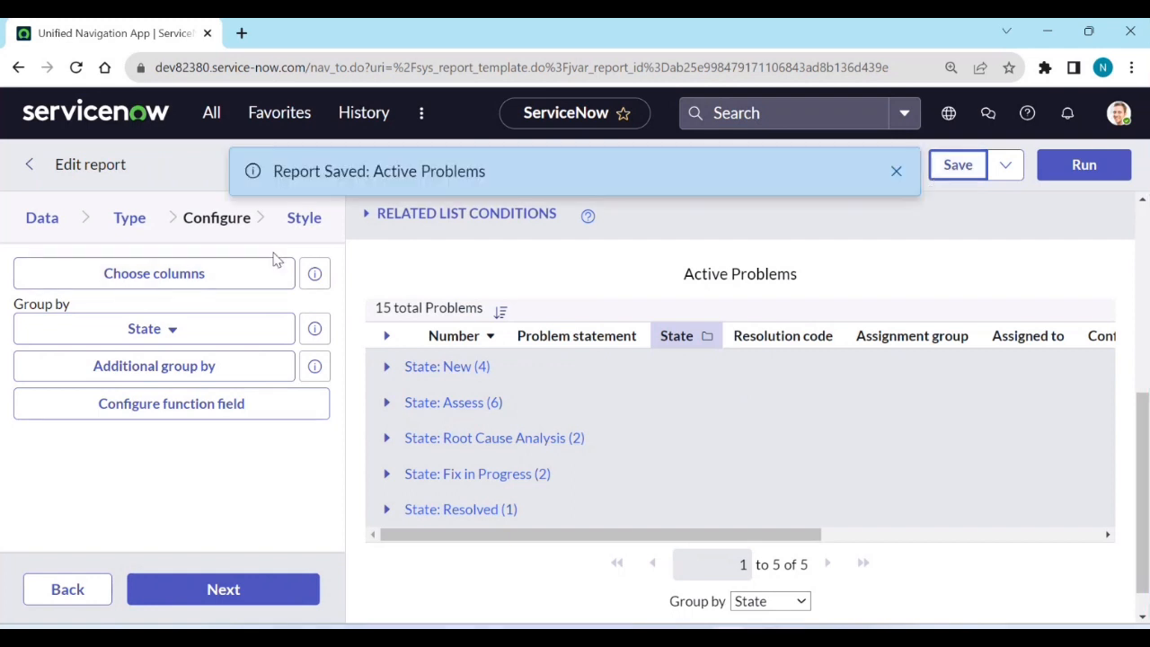
Examine the report's title style settings, including the choices for when the chart title is shown
click(306, 235)
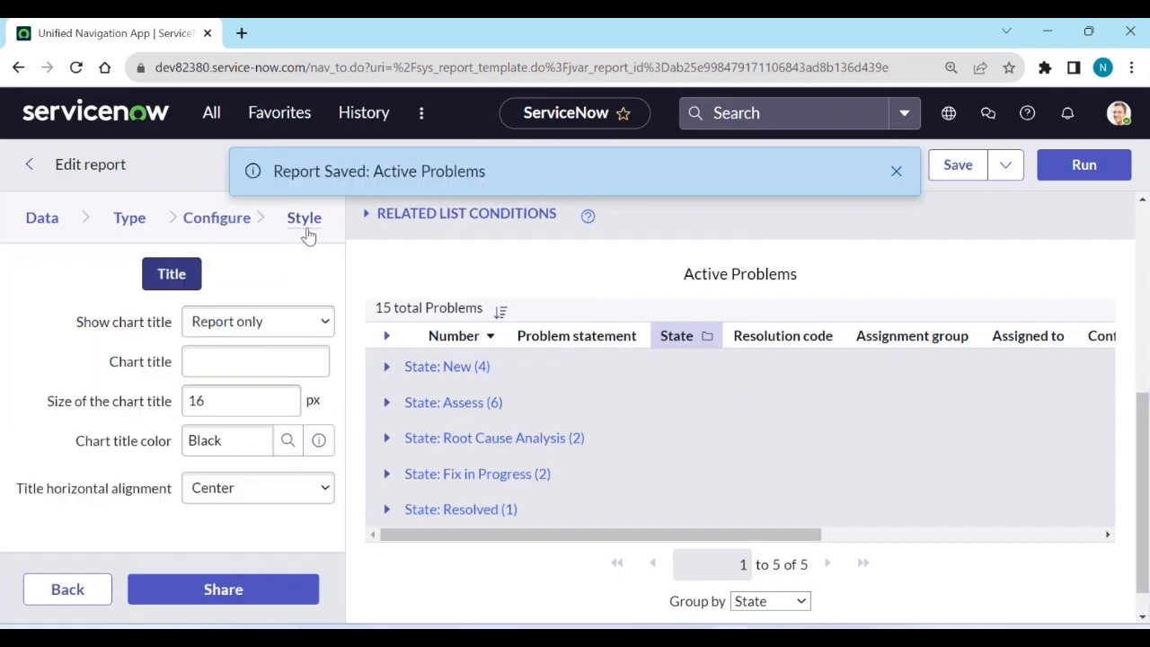
click(311, 319)
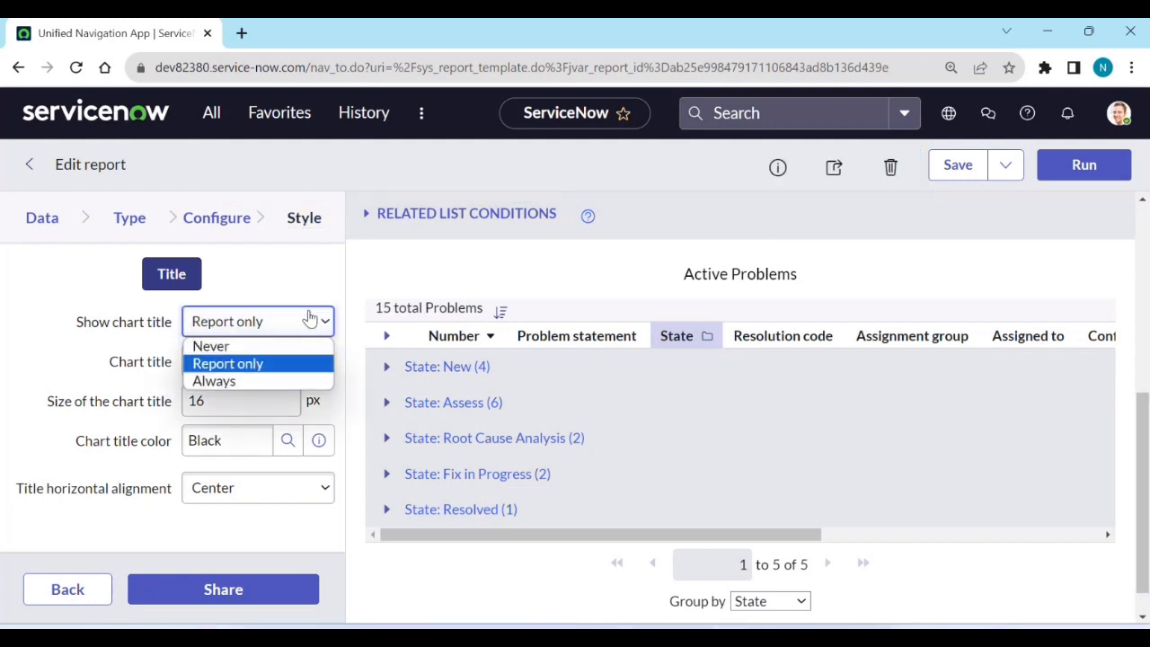
click(310, 319)
click(251, 356)
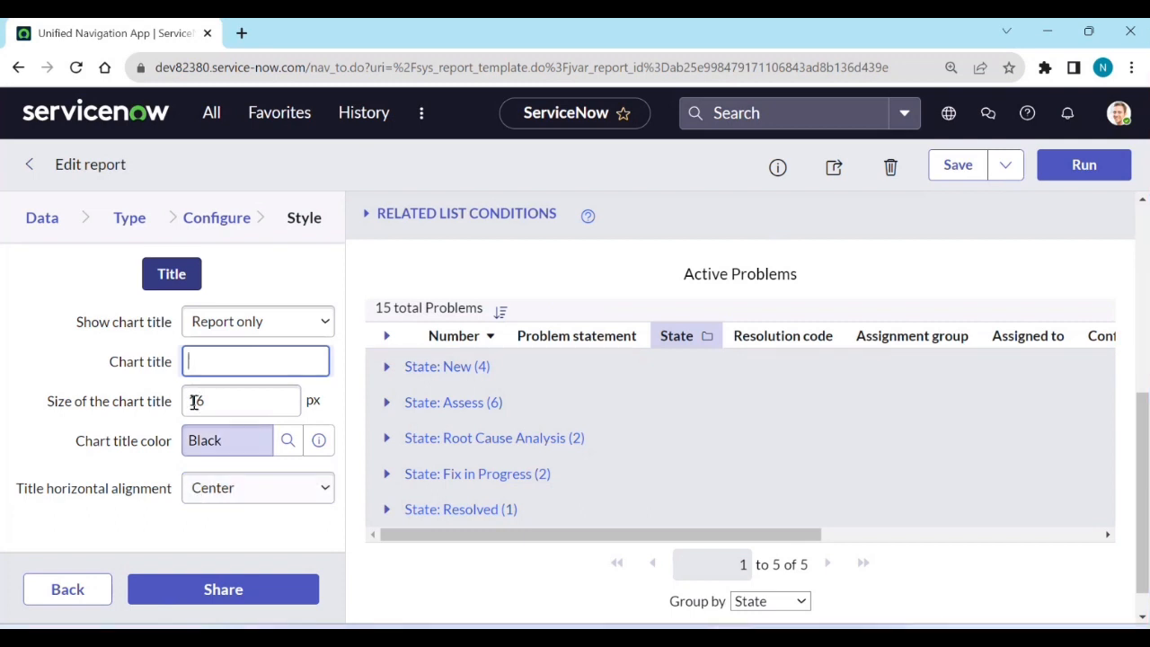
click(171, 277)
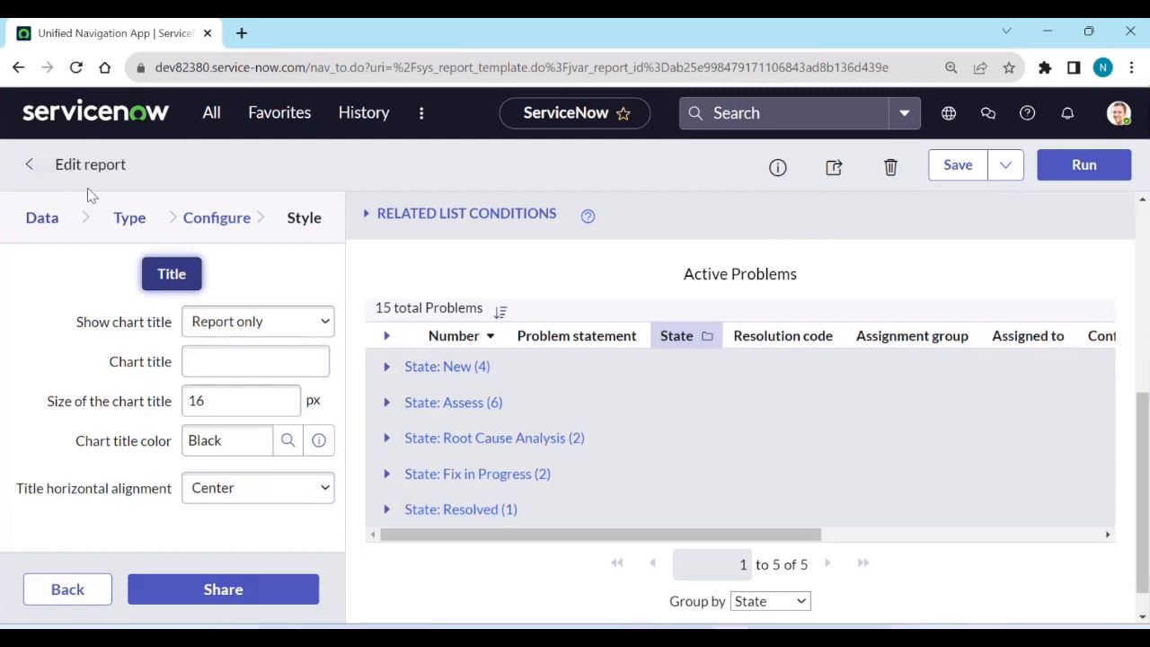
Return to the reports list, find the Active Problems report under My reports with "active prob", and mark it as a favorite
click(27, 171)
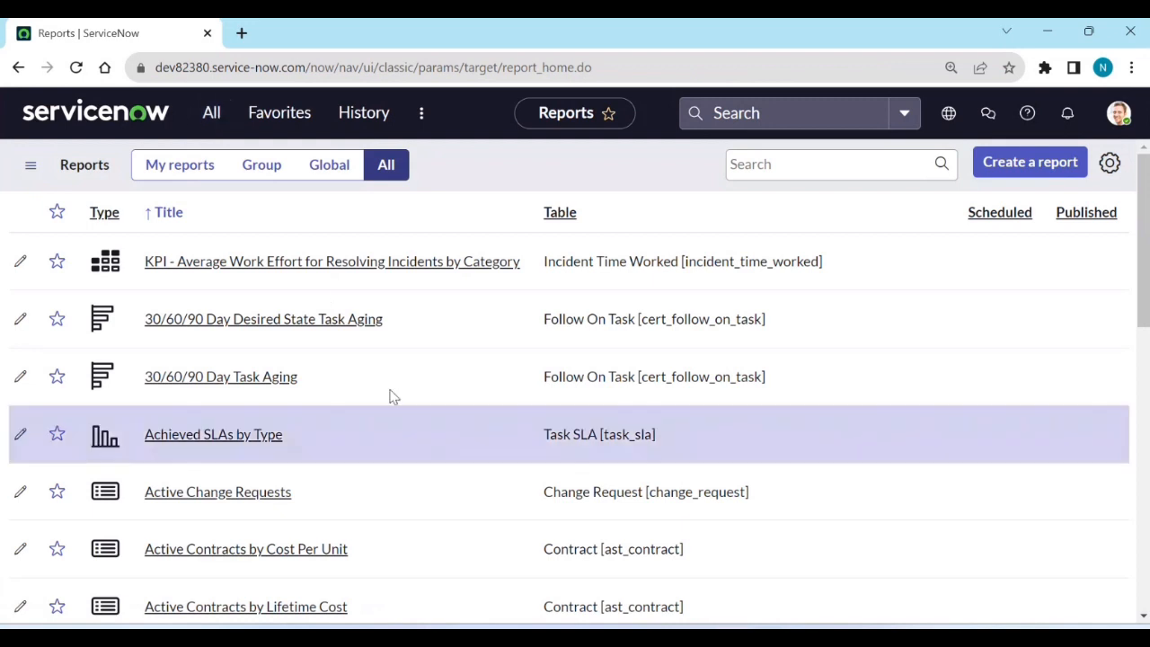
click(176, 167)
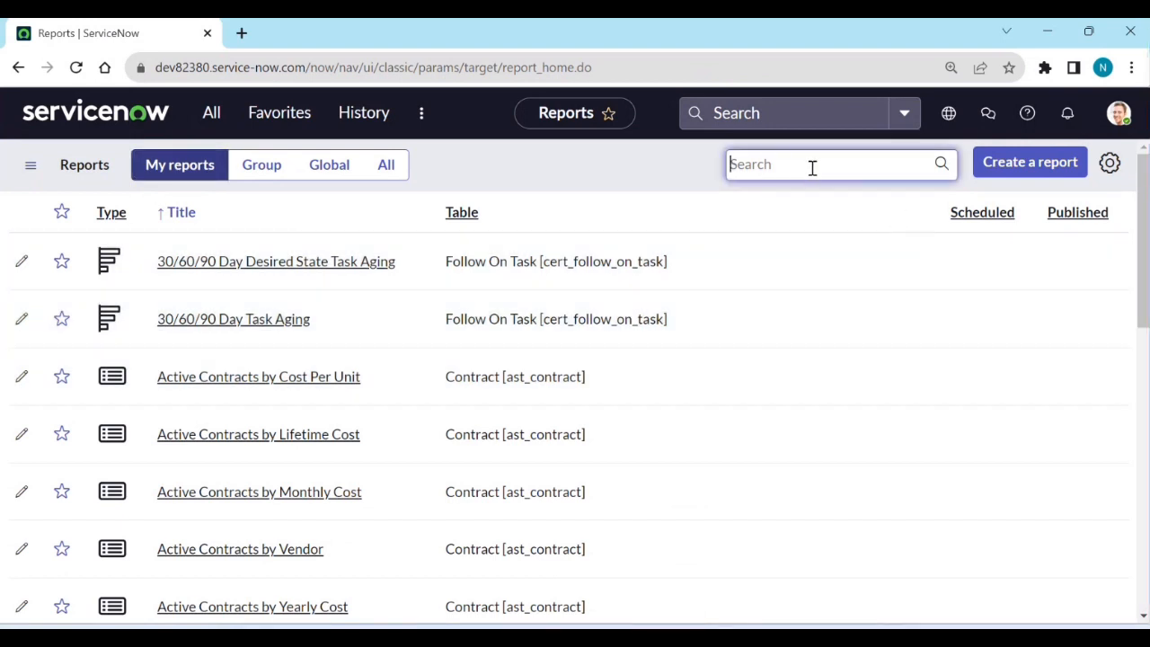
text(active prob)
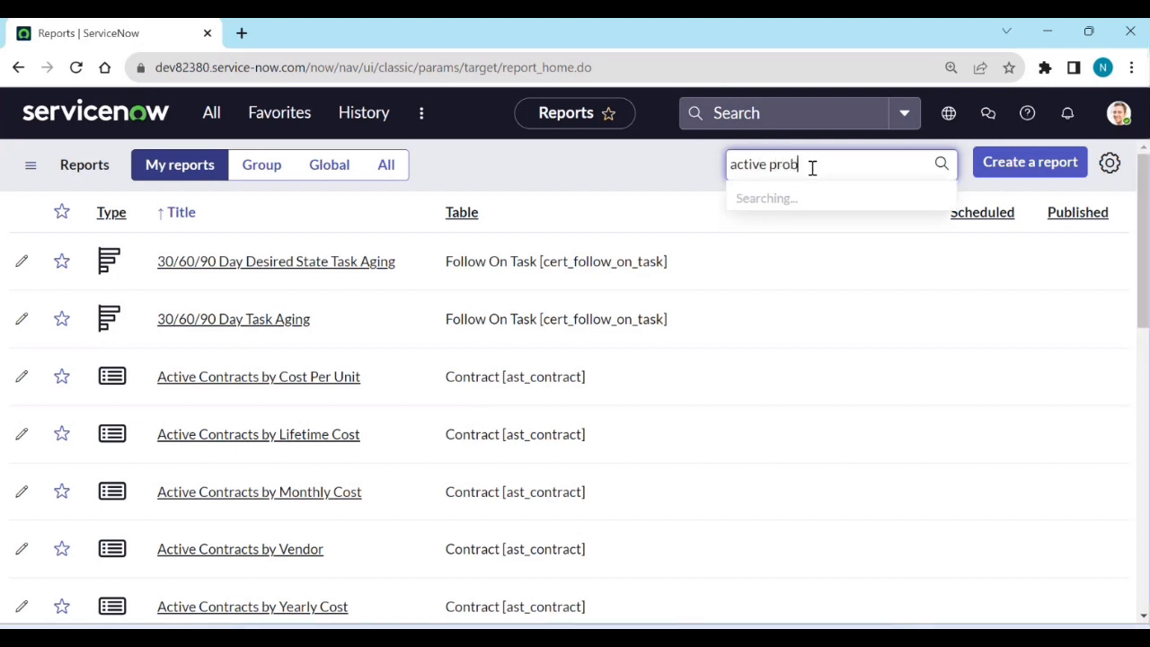
key(Return)
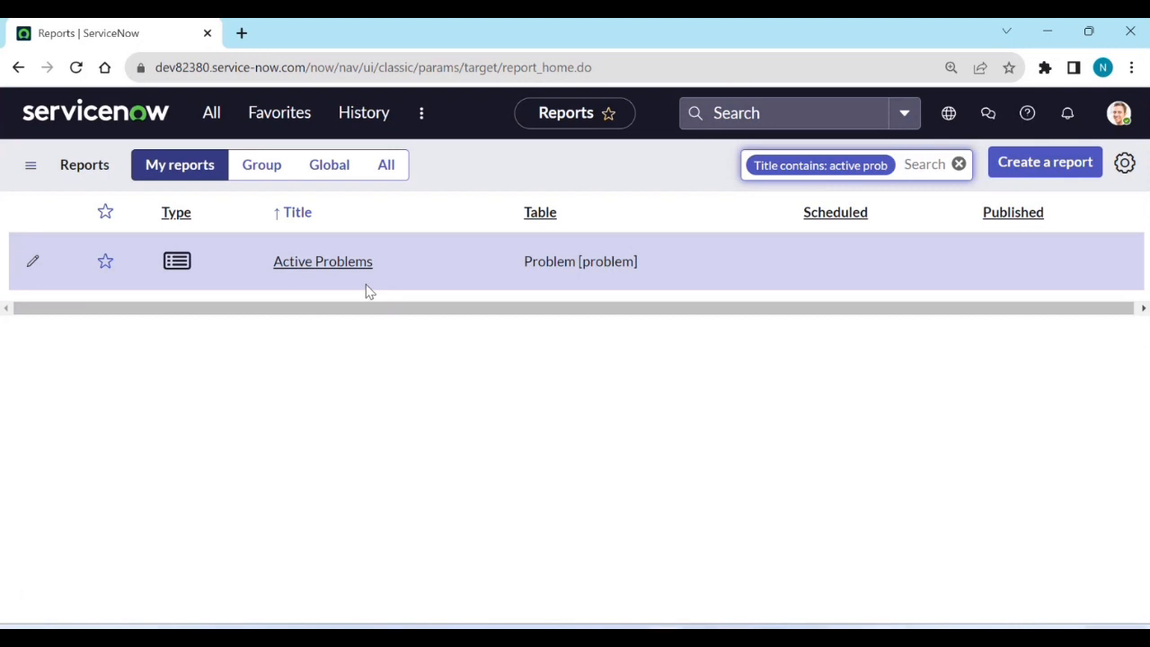
click(180, 264)
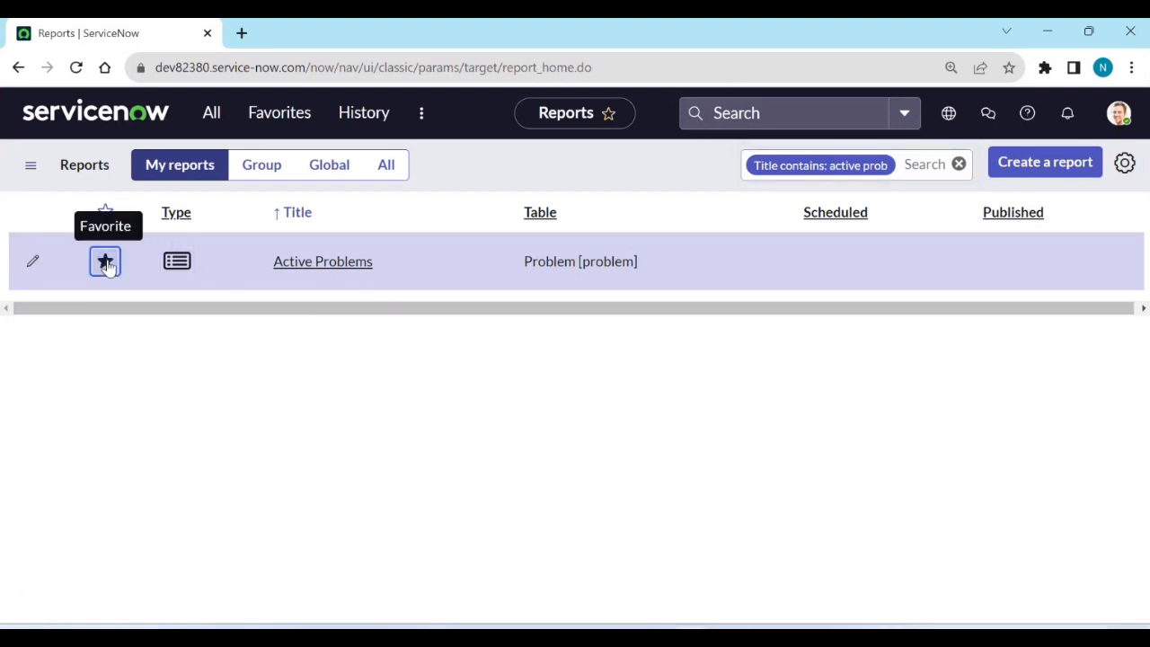
Replace the title search with the favorites filter and open the Active Problems report from the favorite reports
click(959, 165)
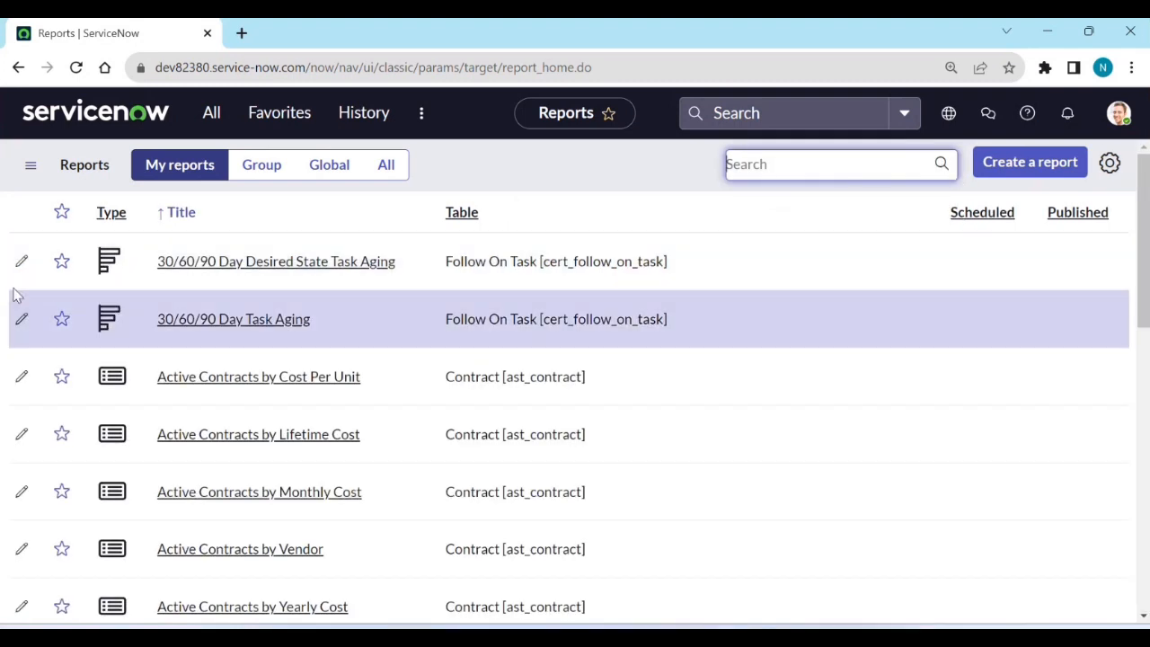
click(63, 217)
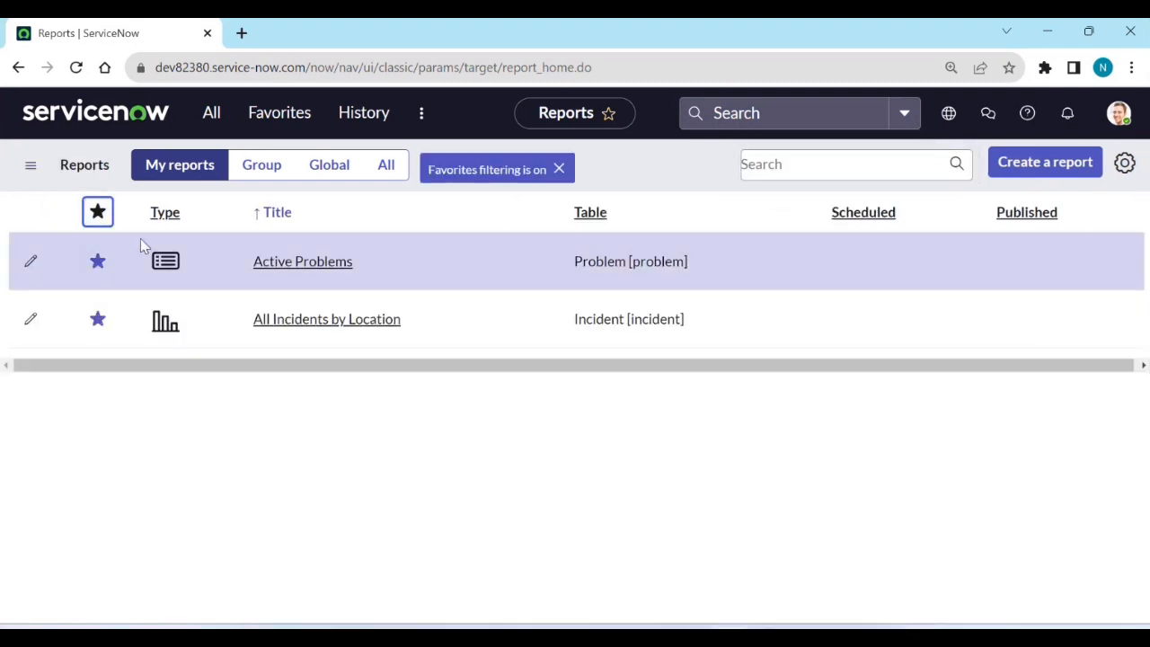
click(559, 170)
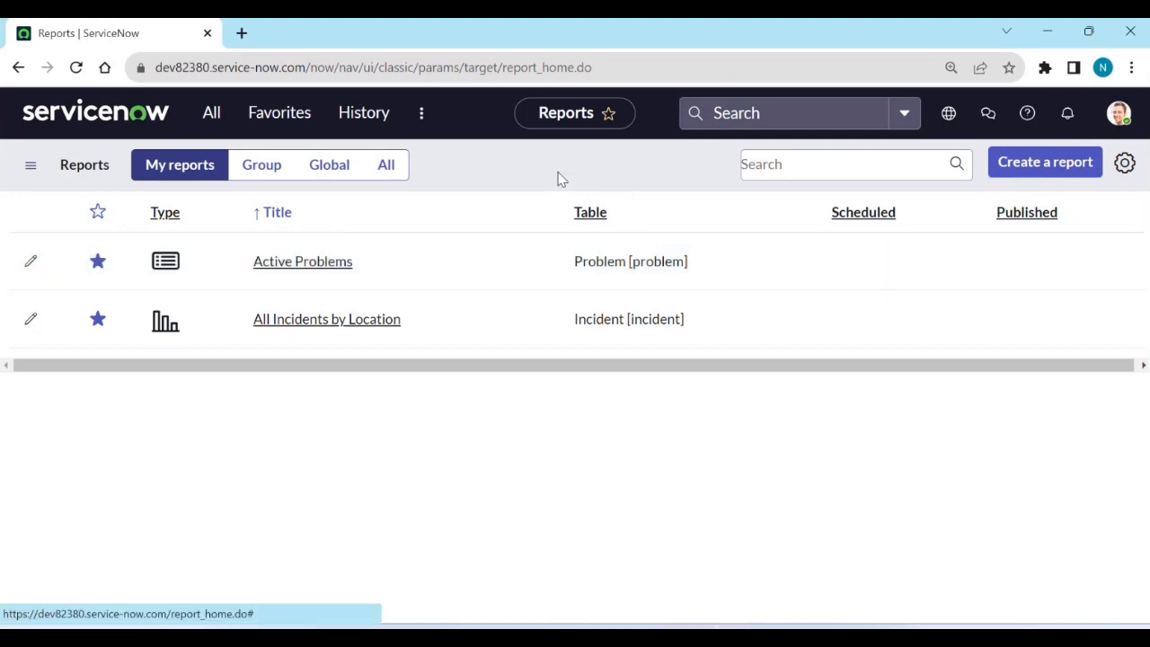
click(62, 212)
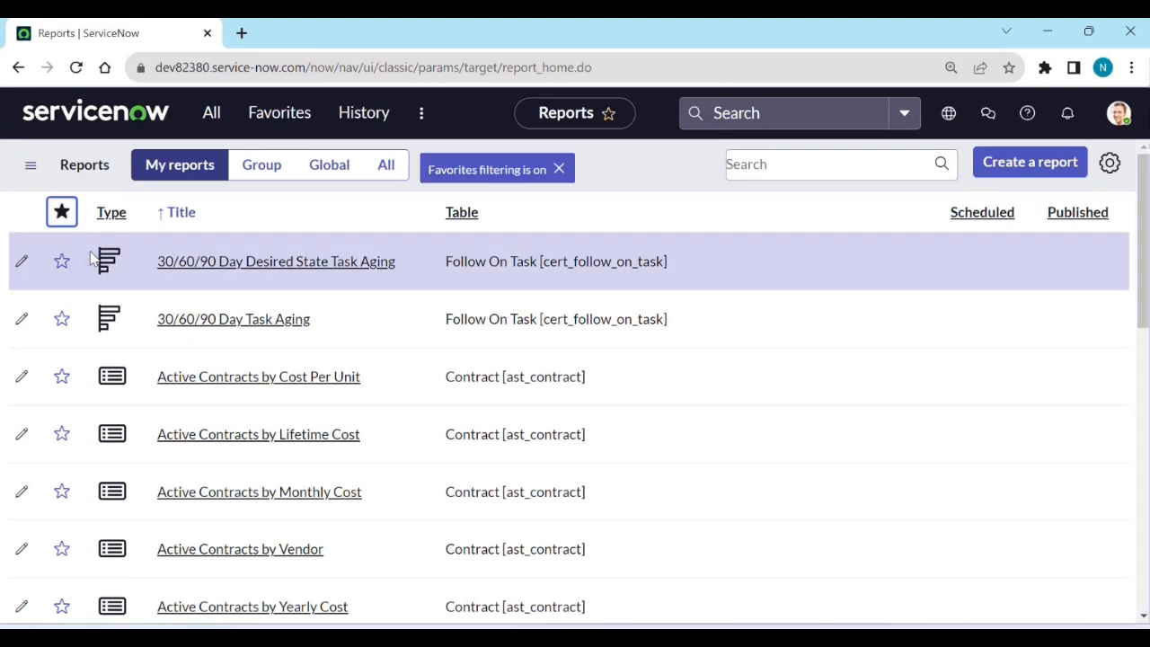
click(322, 265)
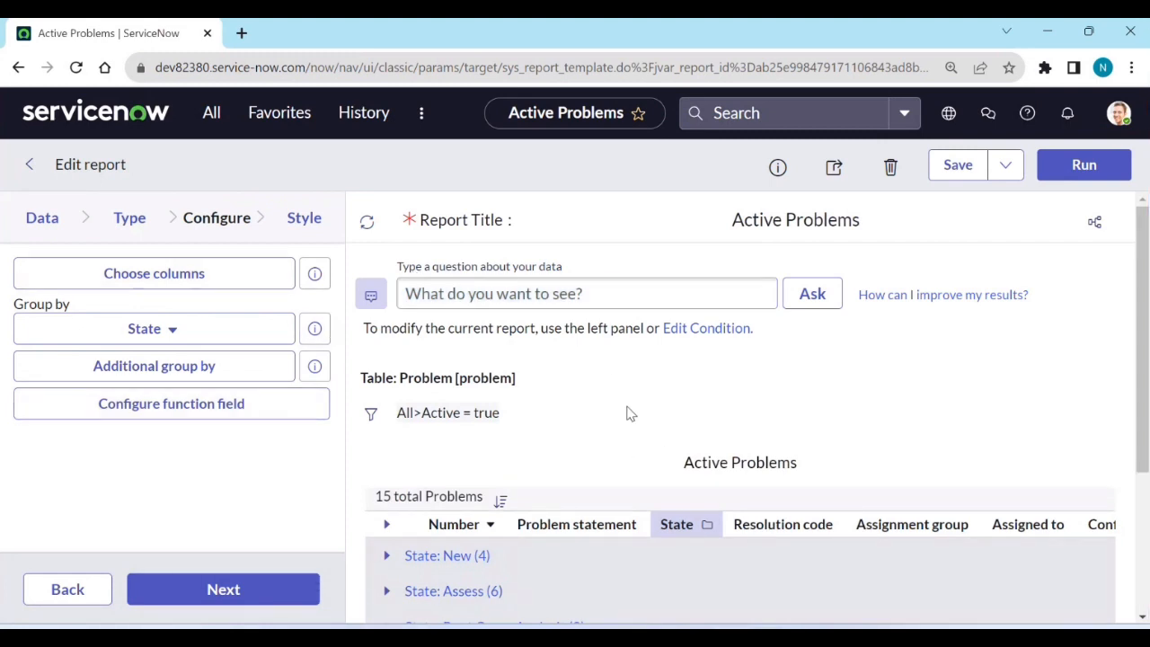
Change the report's visualization to a vertical Bar chart grouped by State and run it to view the chart
click(153, 226)
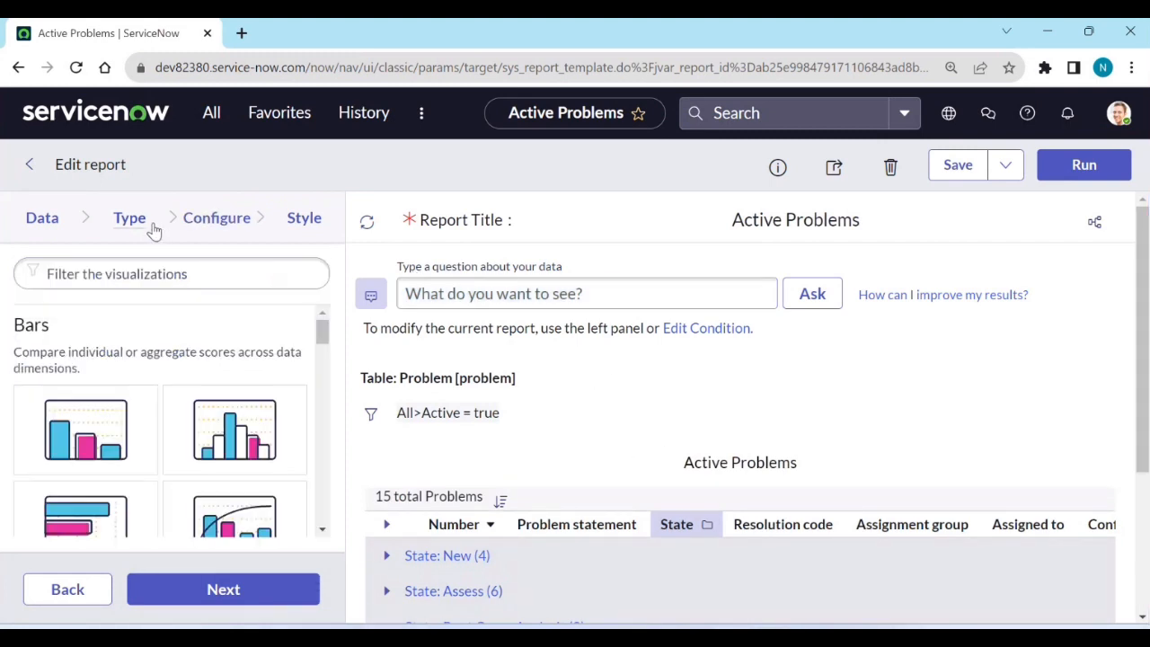
click(107, 444)
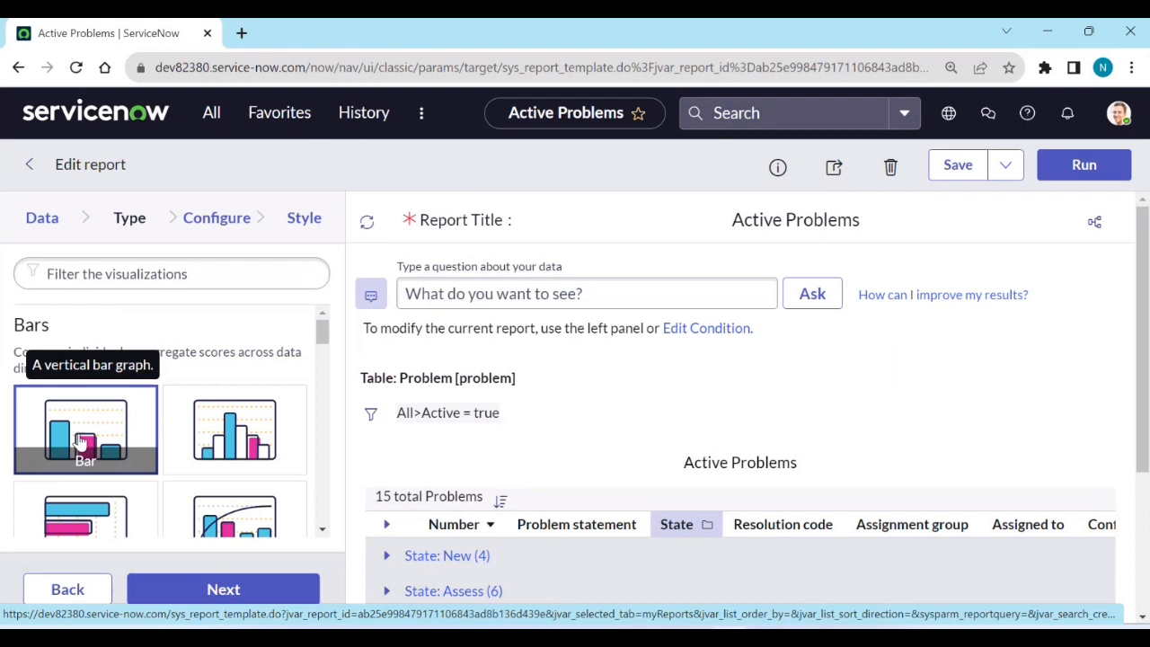
click(215, 219)
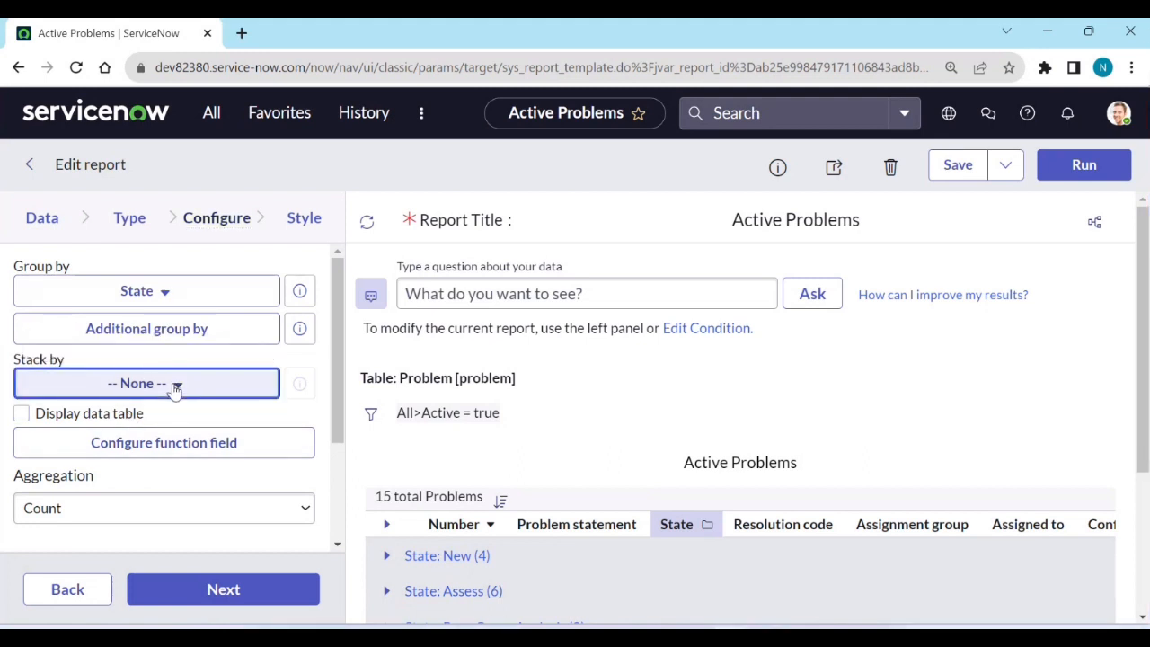
click(1056, 168)
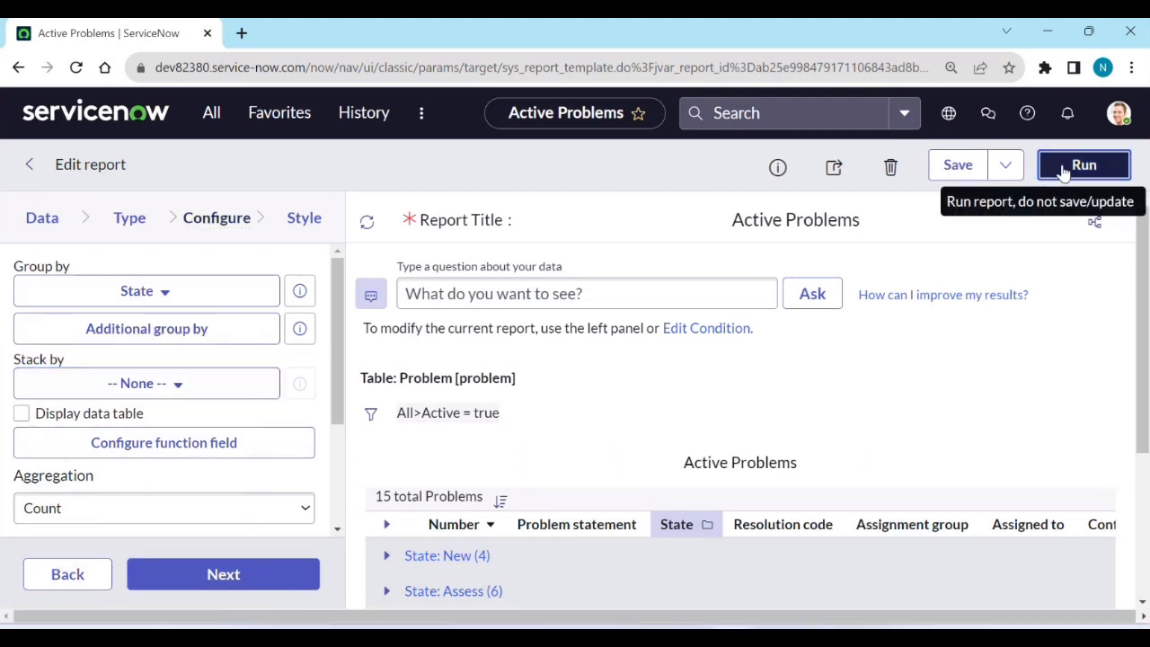
scroll(709, 396, down, 3)
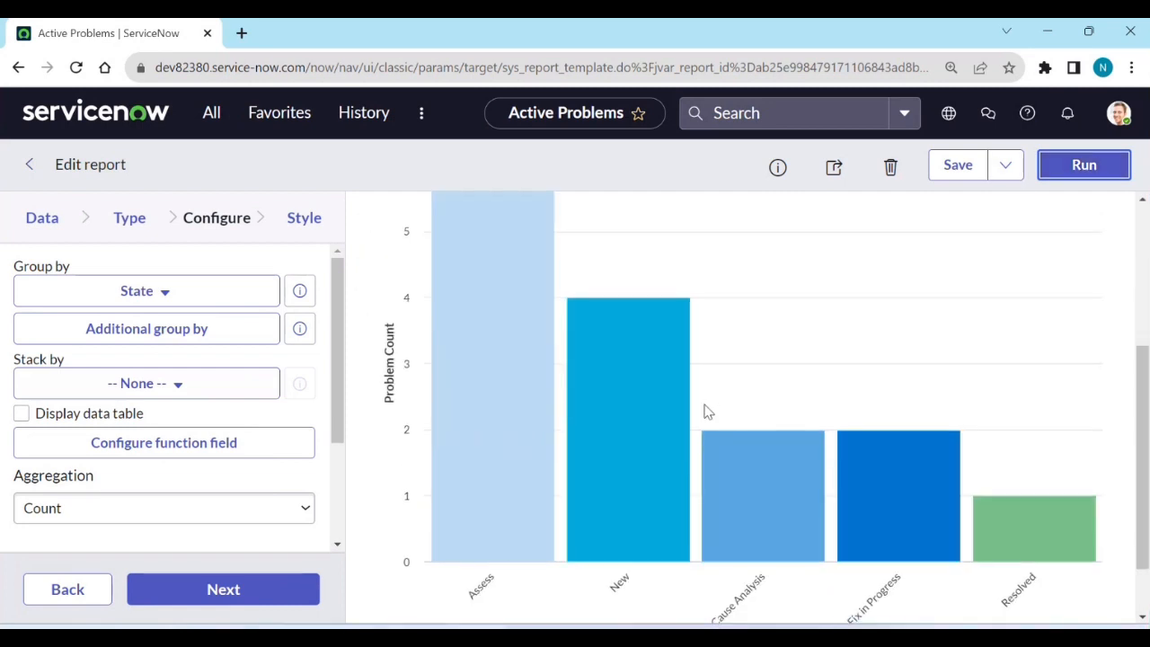
scroll(706, 411, down, 1)
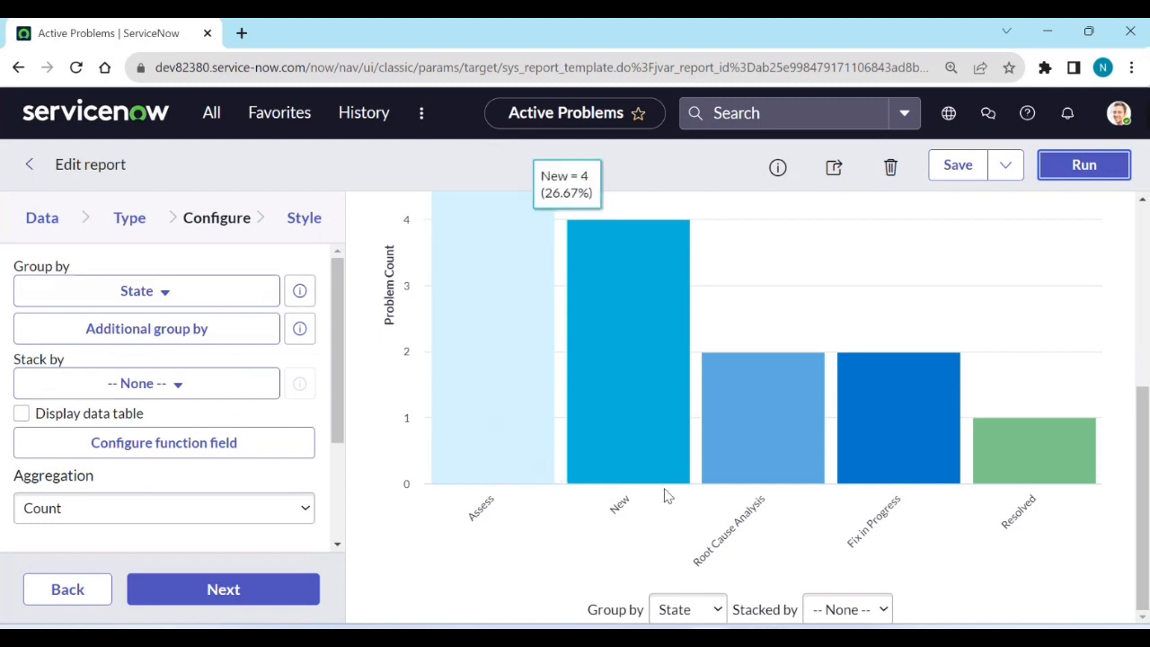
click(849, 635)
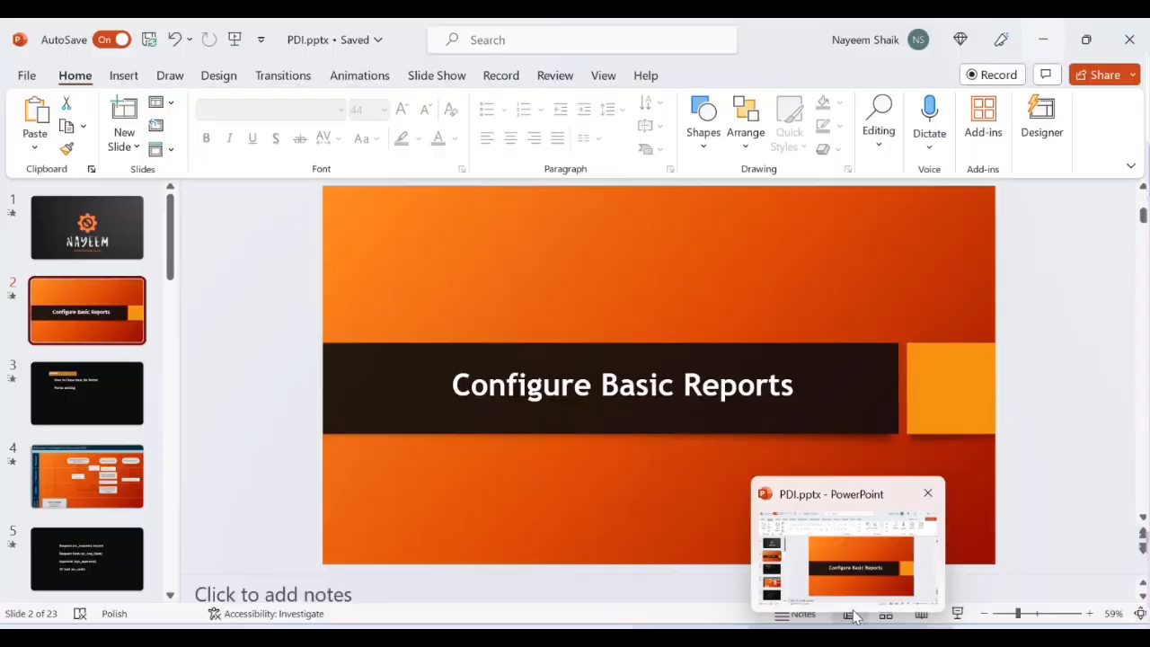
click(1045, 42)
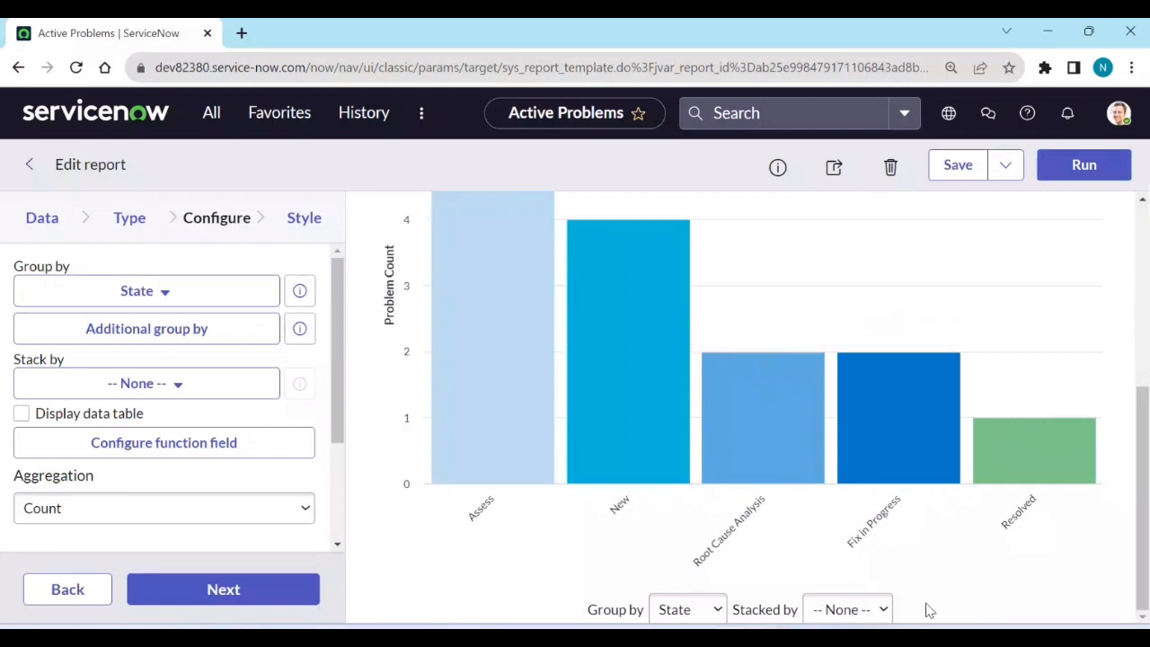
Regroup the displayed bar chart by Priority using the chart's own grouping choice and view its bars
click(881, 609)
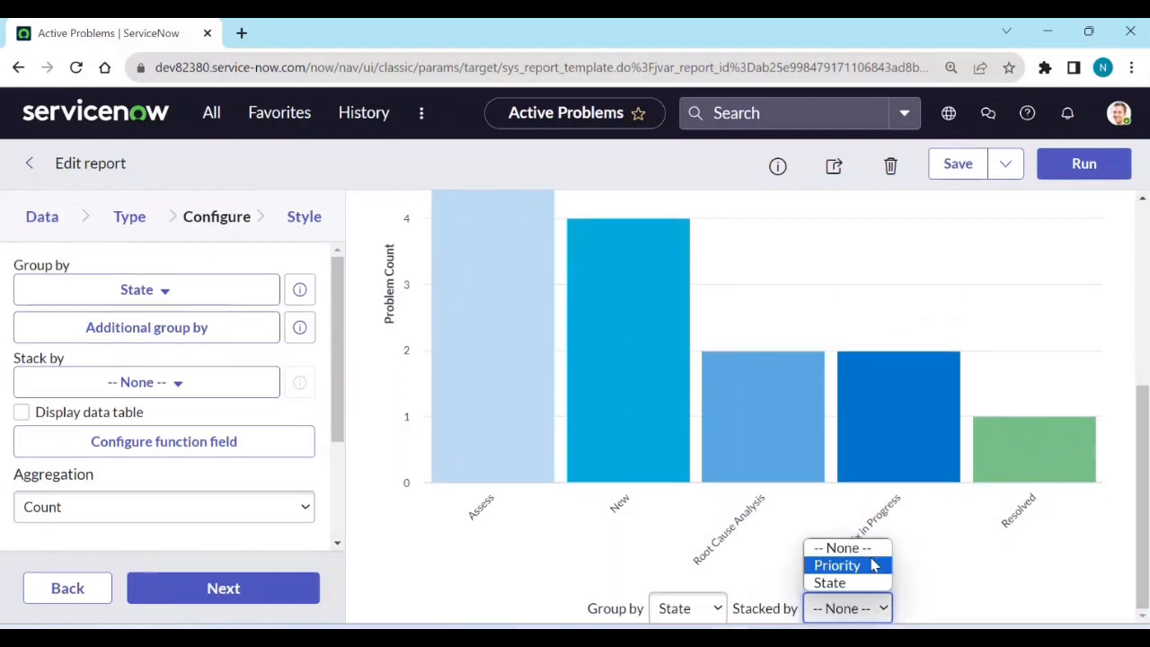
click(714, 610)
click(711, 584)
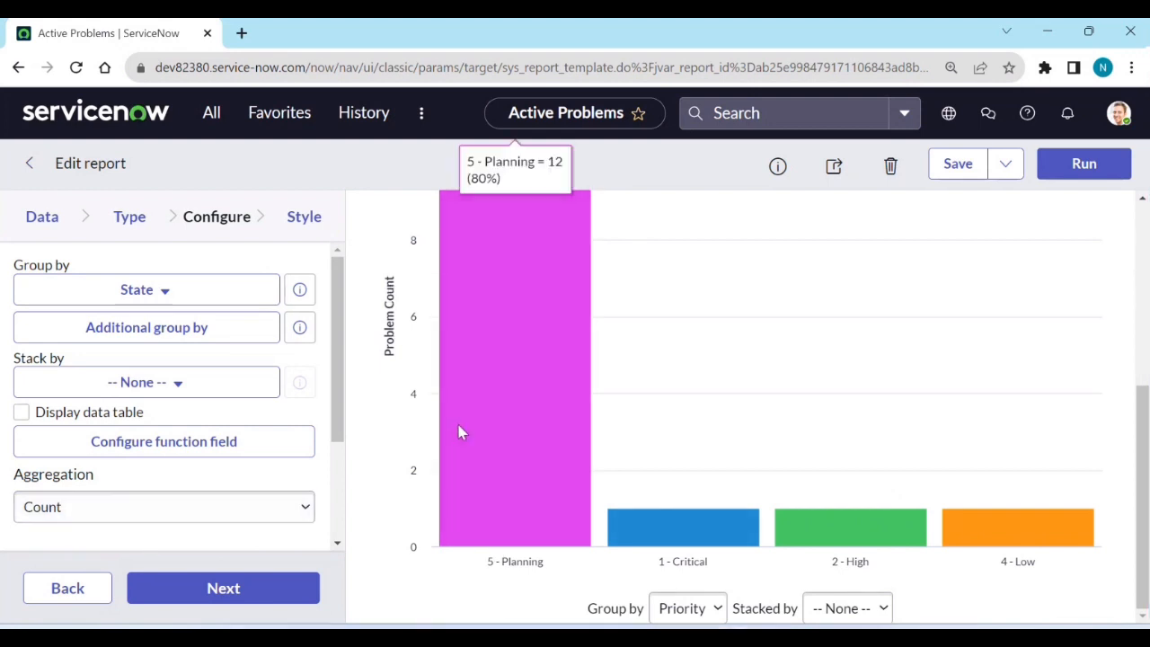
scroll(501, 318, up, 4)
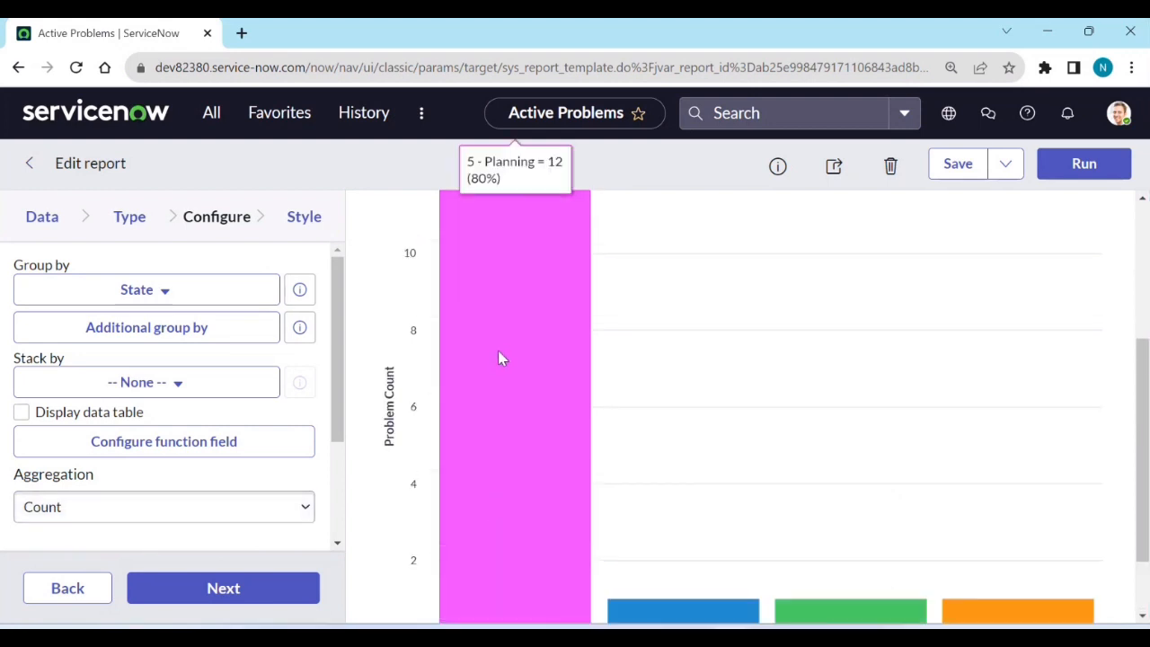
scroll(501, 426, down, 4)
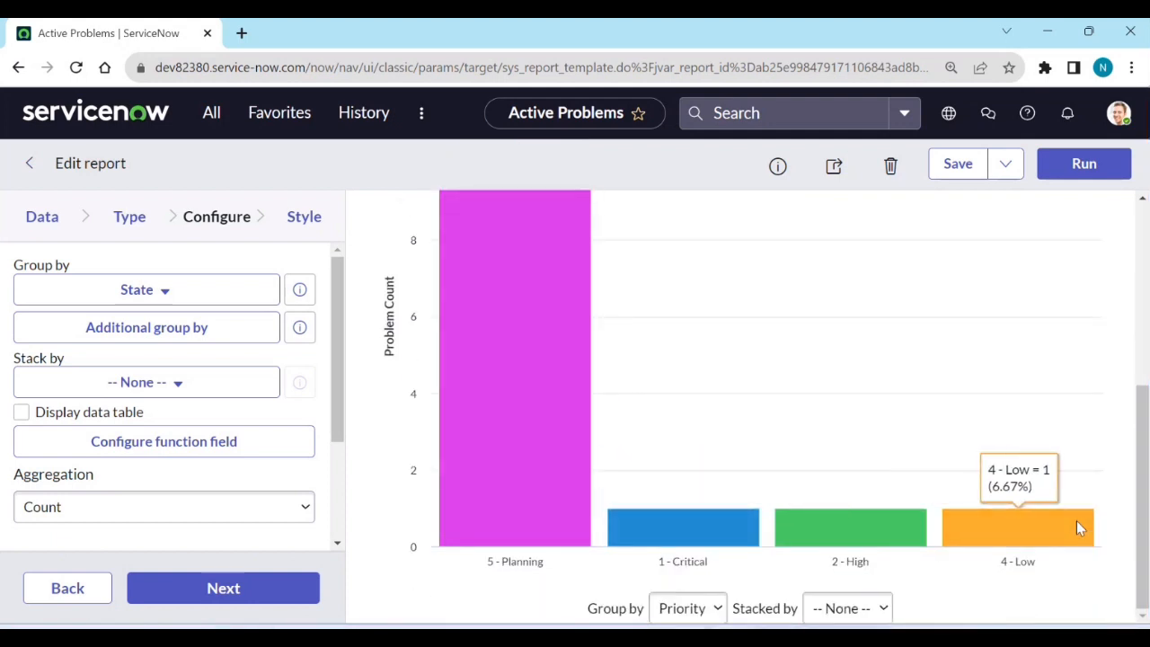
Examine the bar chart's aggregation choices and its remaining configuration settings, such as value formatting and maximum number of groups
scroll(221, 493, down, 2)
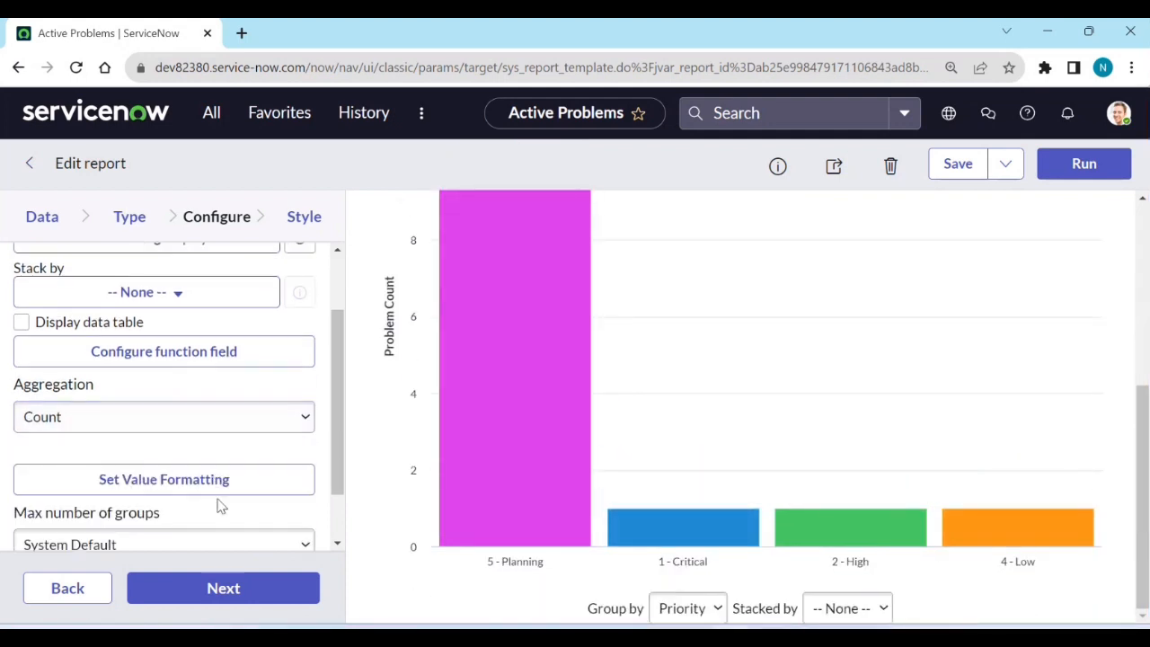
click(216, 419)
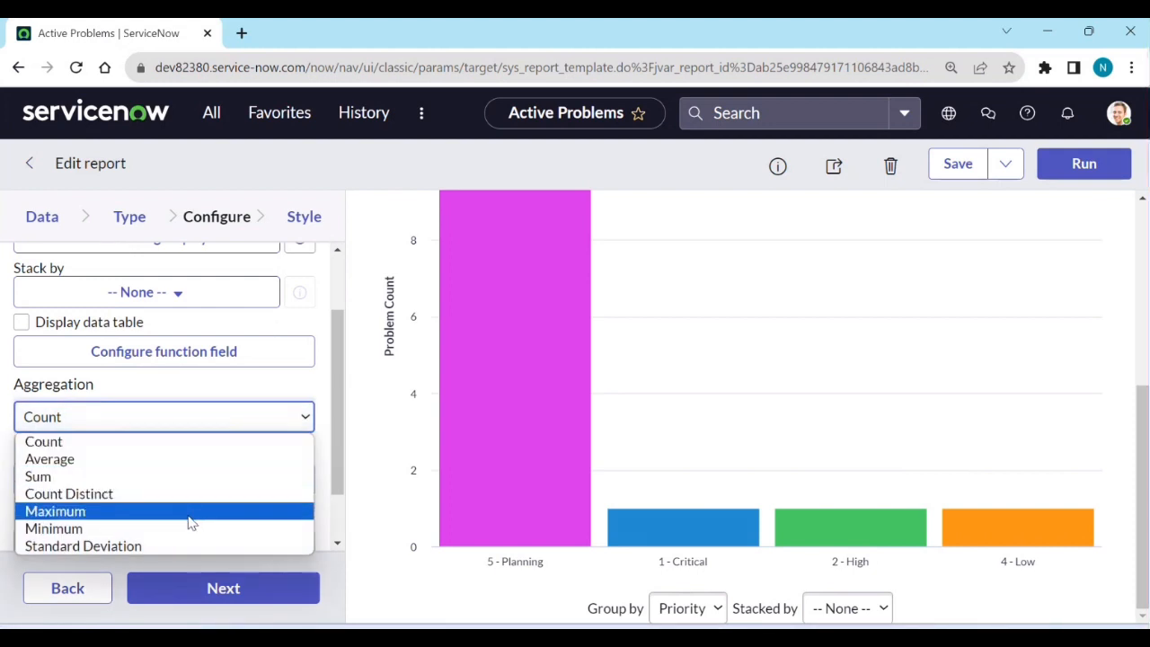
click(227, 388)
scroll(227, 401, down, 2)
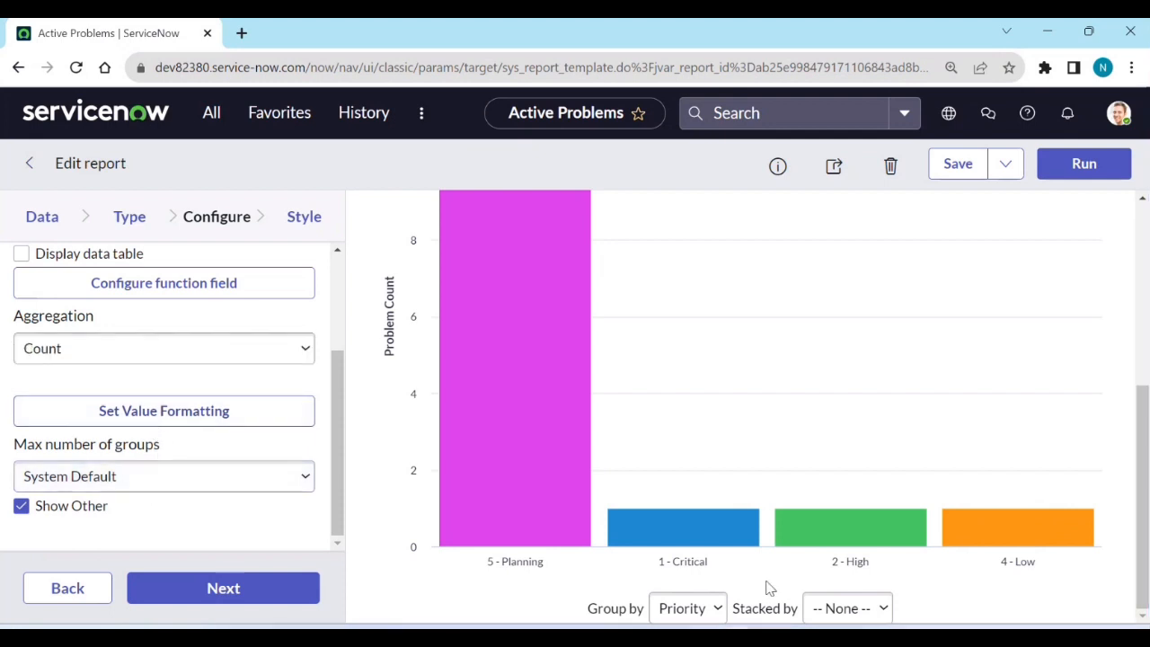
Stack the displayed Priority bars by State using the chart's own stacking choice and inspect the segments of the 5 - Planning bar
click(854, 609)
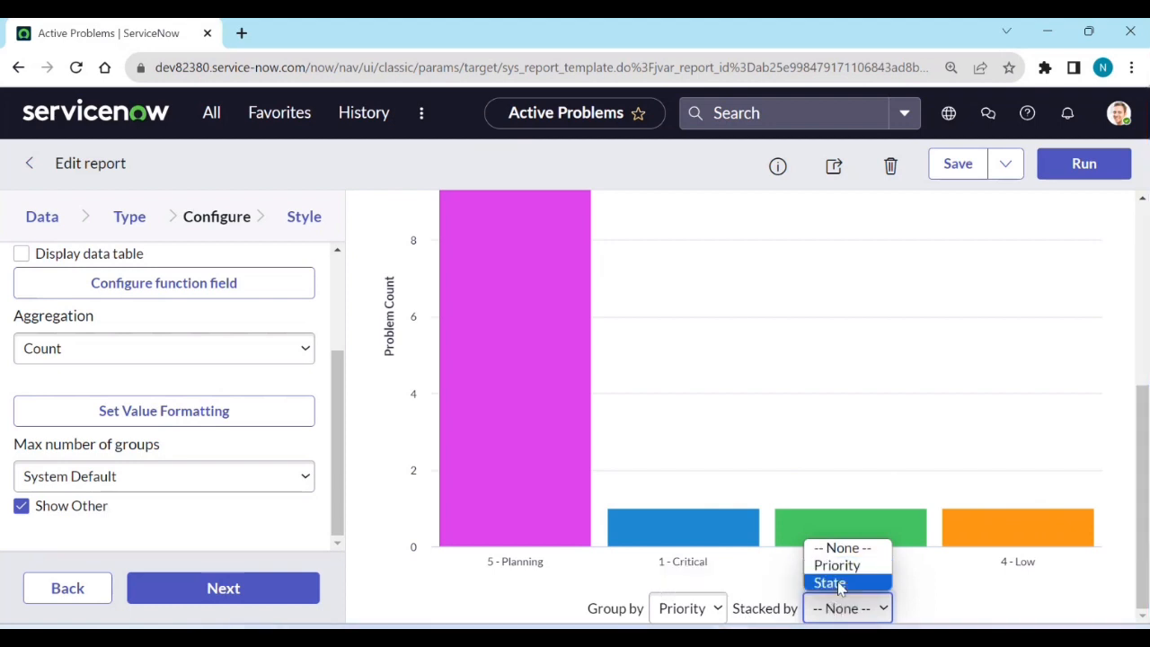
click(834, 582)
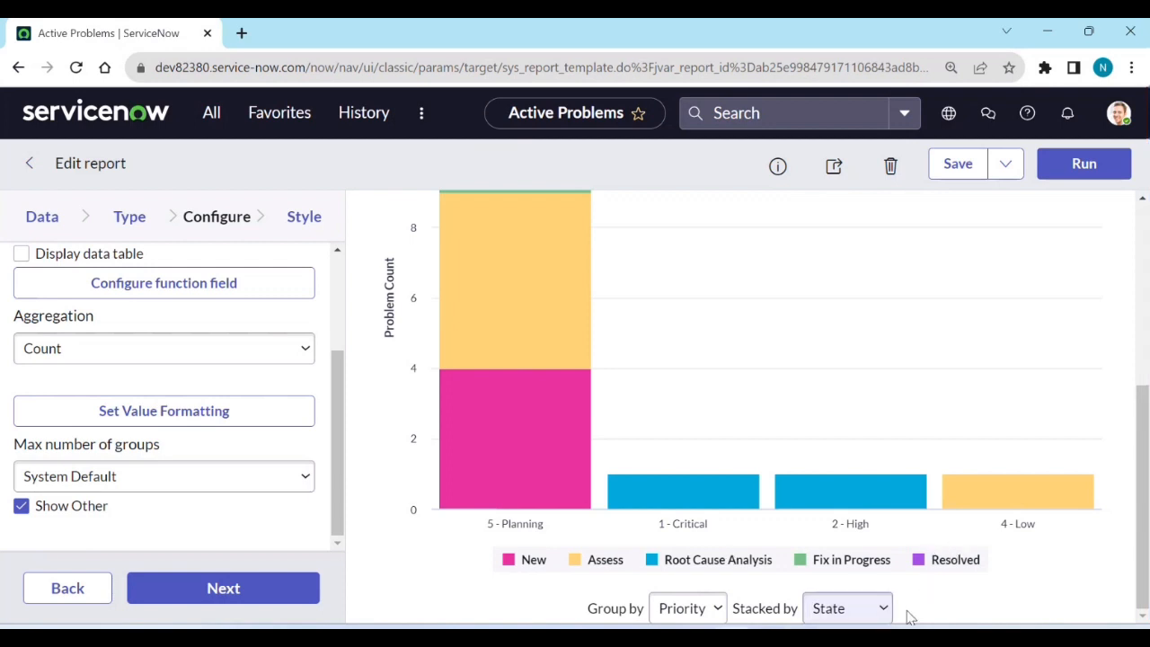
mouse_move(494, 509)
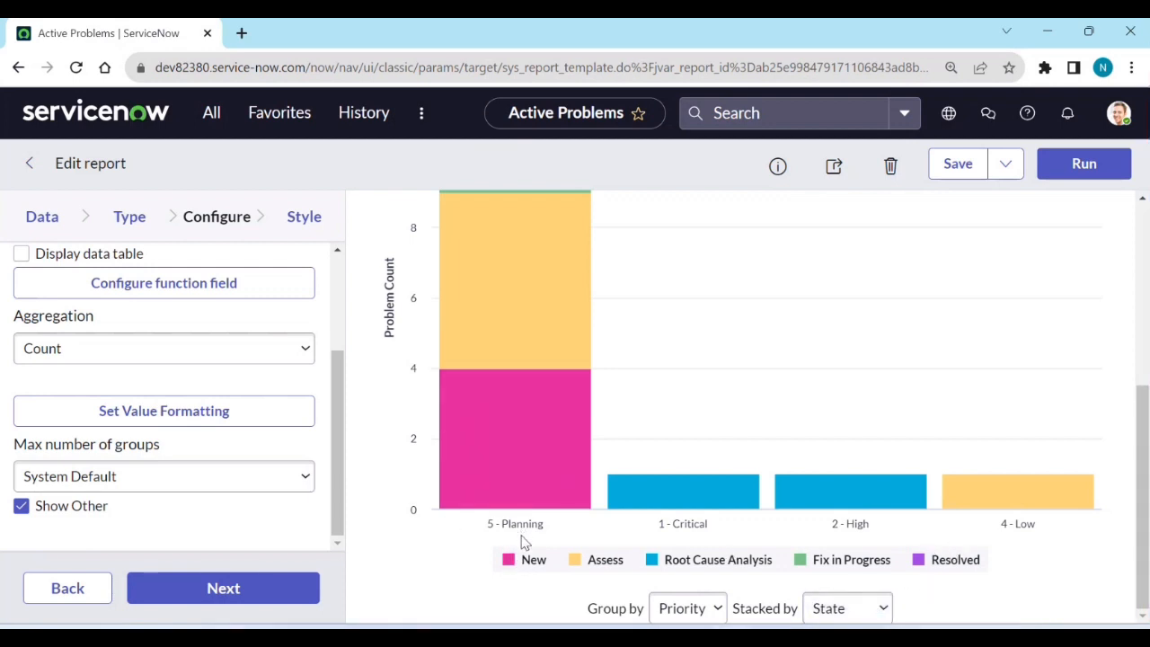
scroll(528, 503, up, 3)
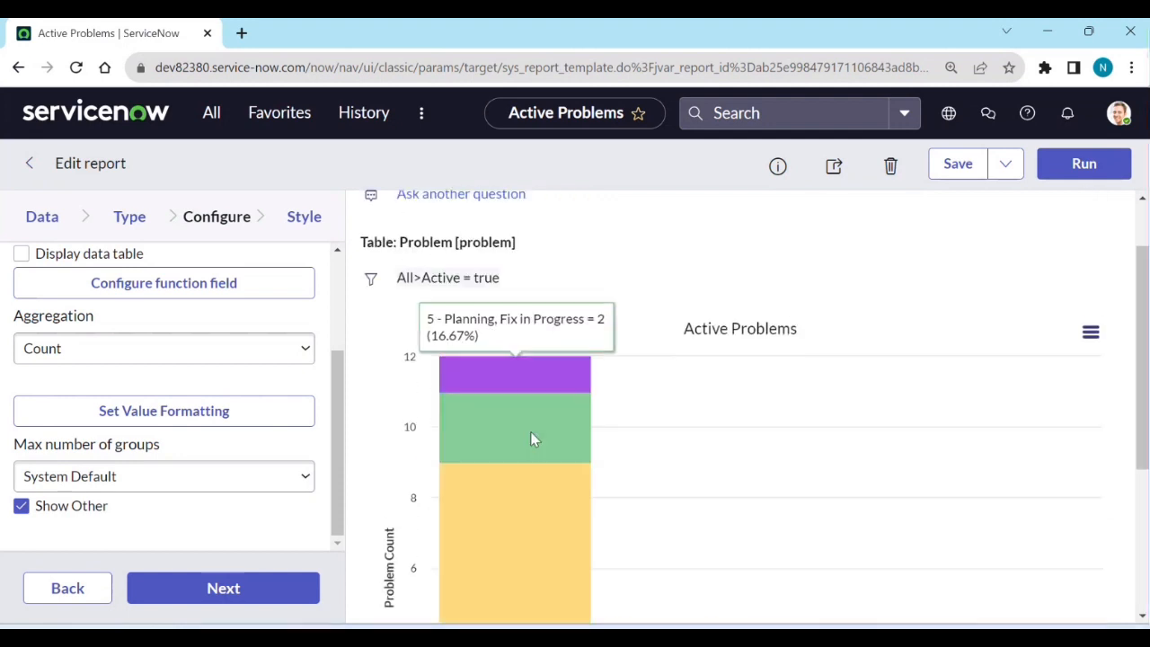
mouse_move(530, 382)
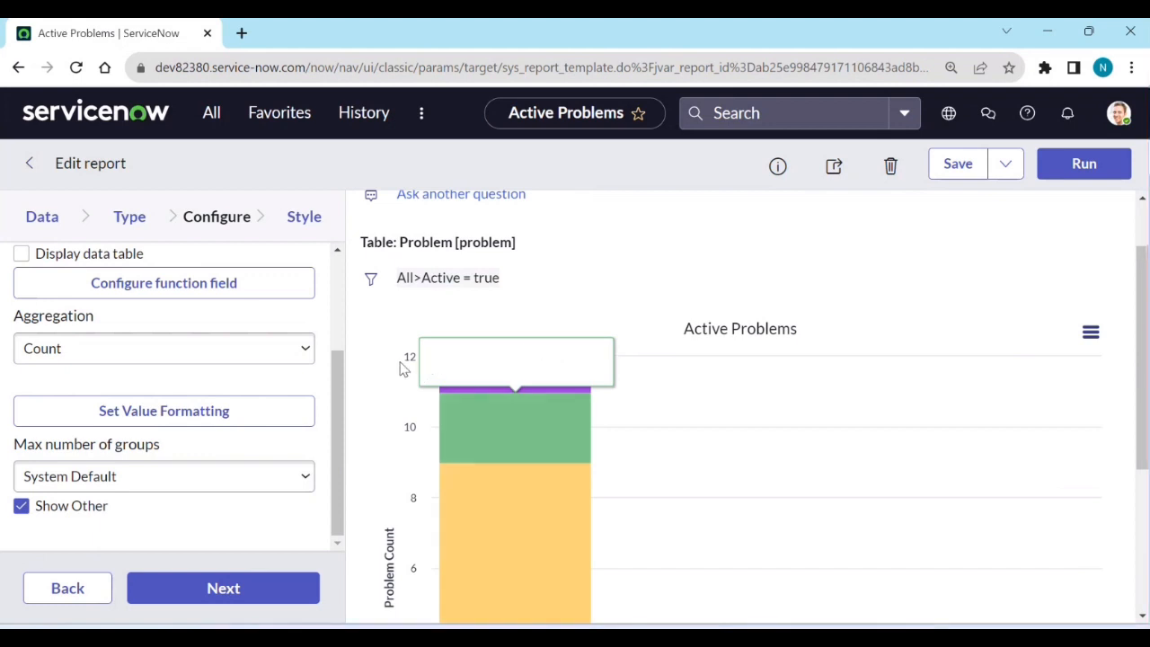
mouse_move(443, 376)
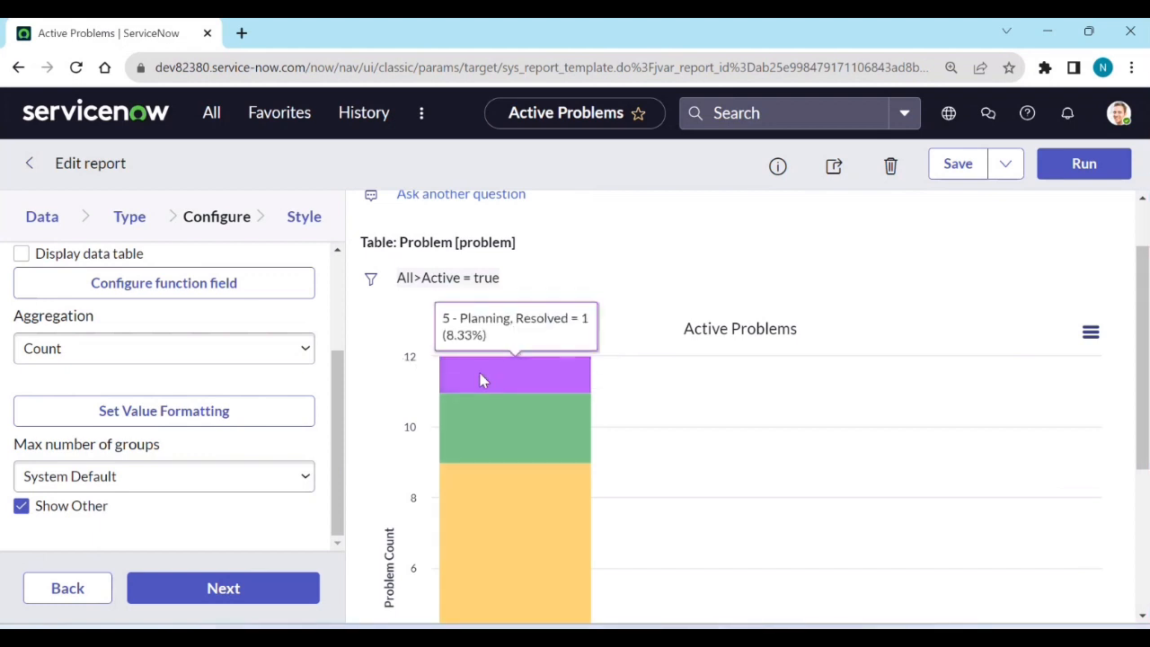
mouse_move(475, 447)
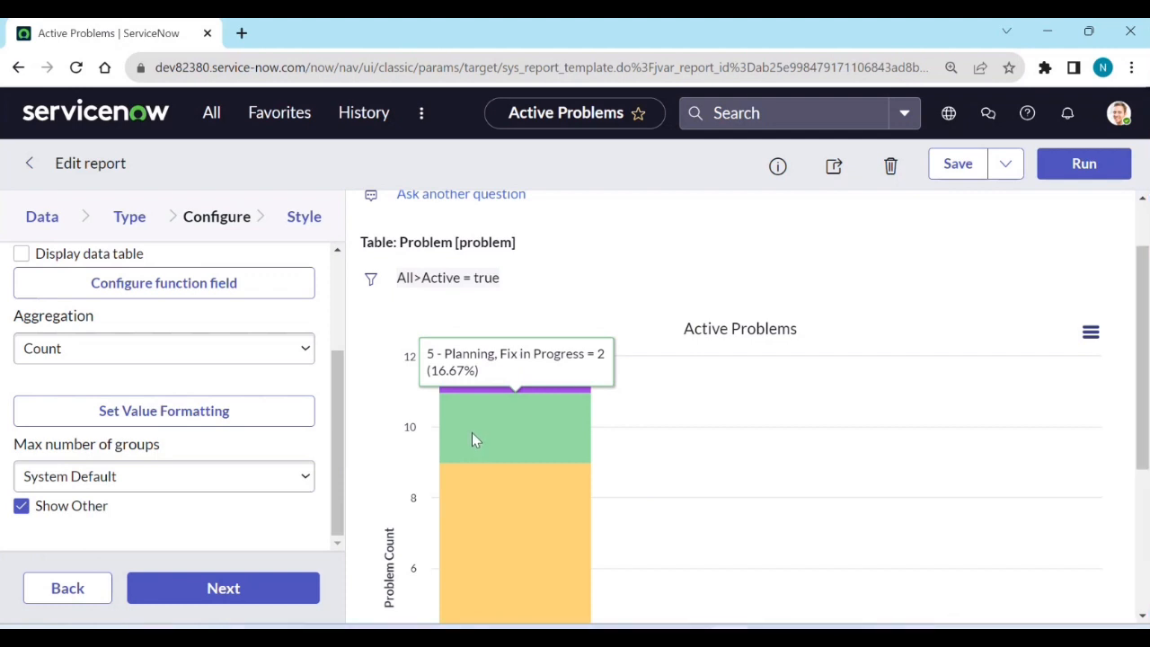
mouse_move(469, 550)
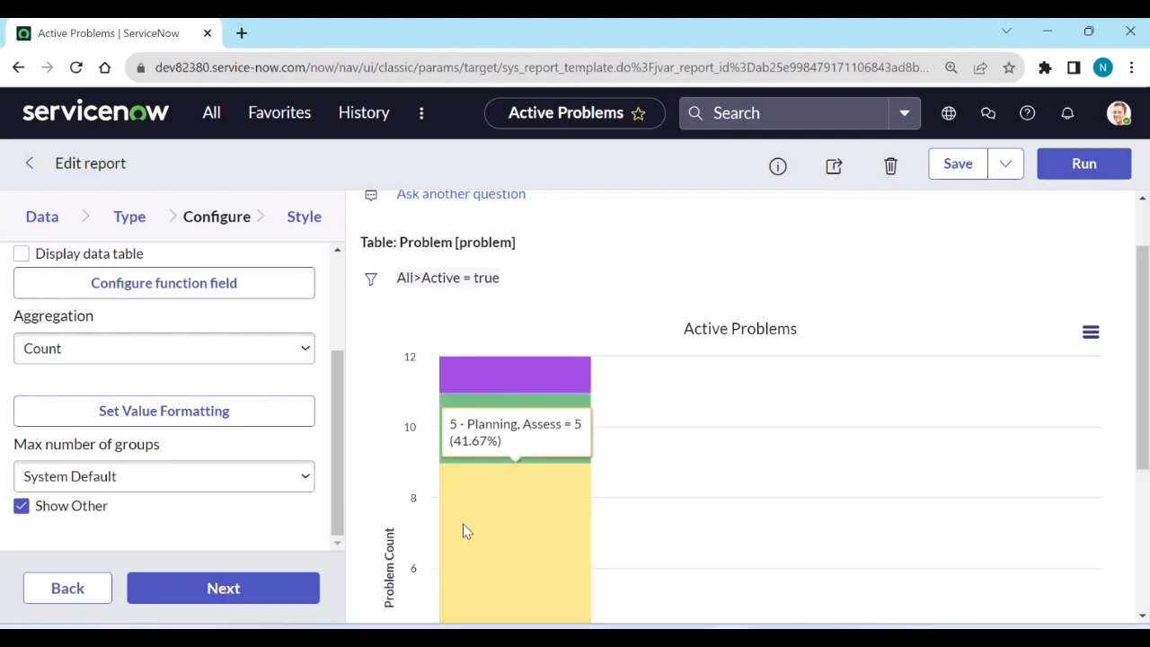
scroll(466, 532, down, 3)
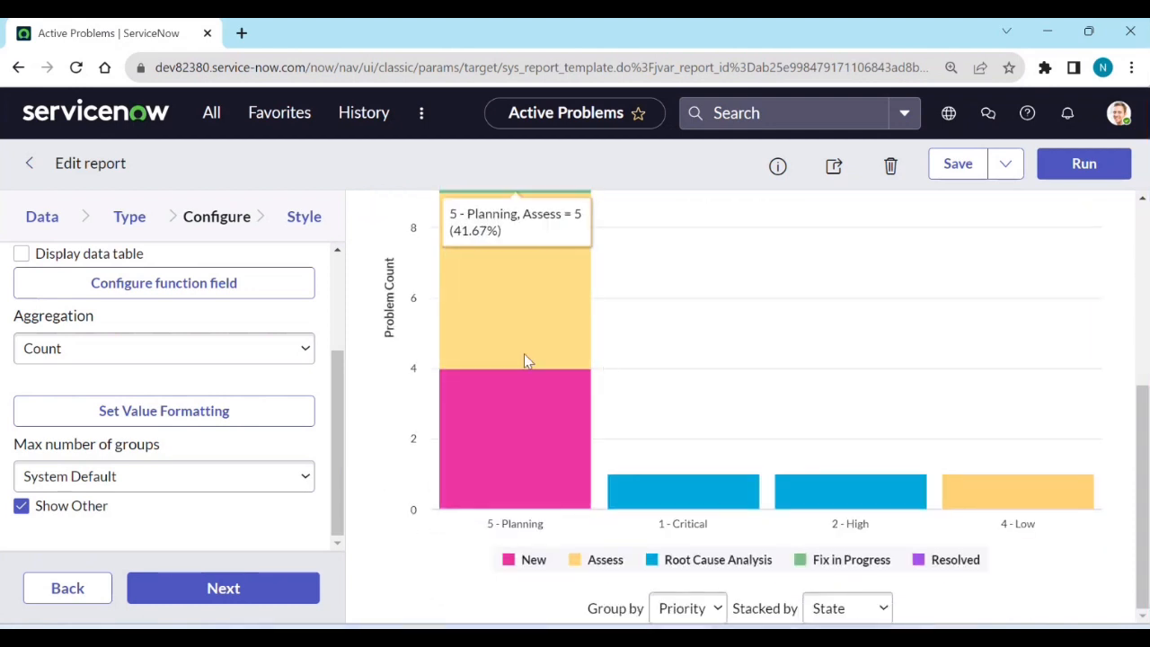
Set the report configuration to stack by Priority, run the report, and view the stacked chart
scroll(159, 462, up, 3)
click(148, 383)
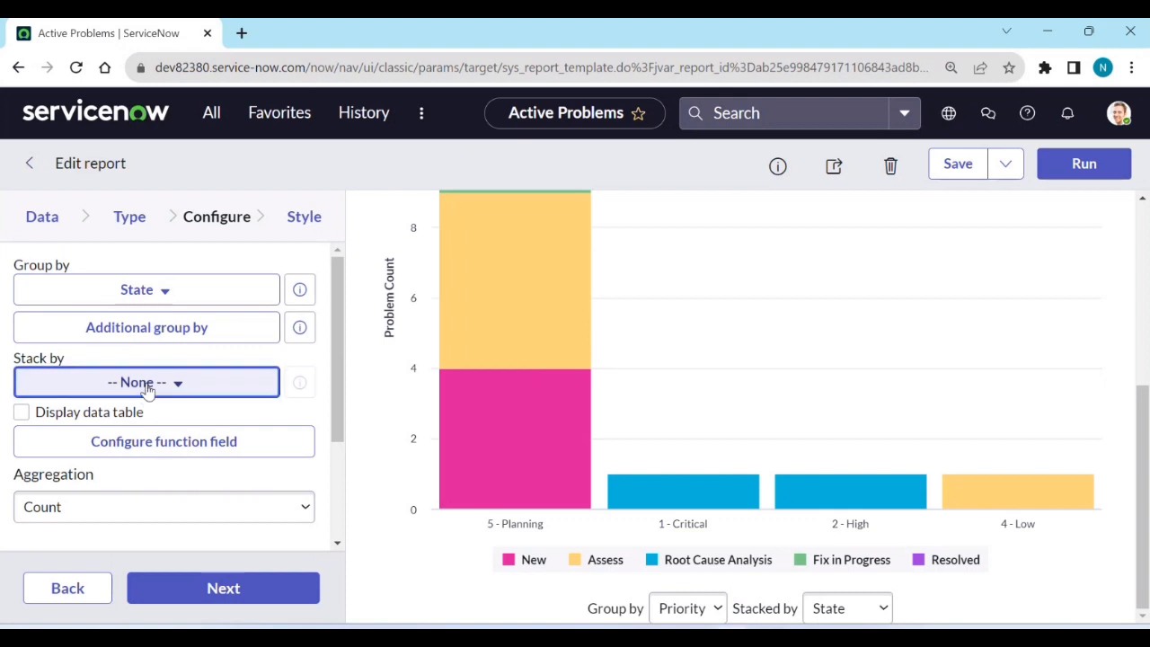
click(148, 385)
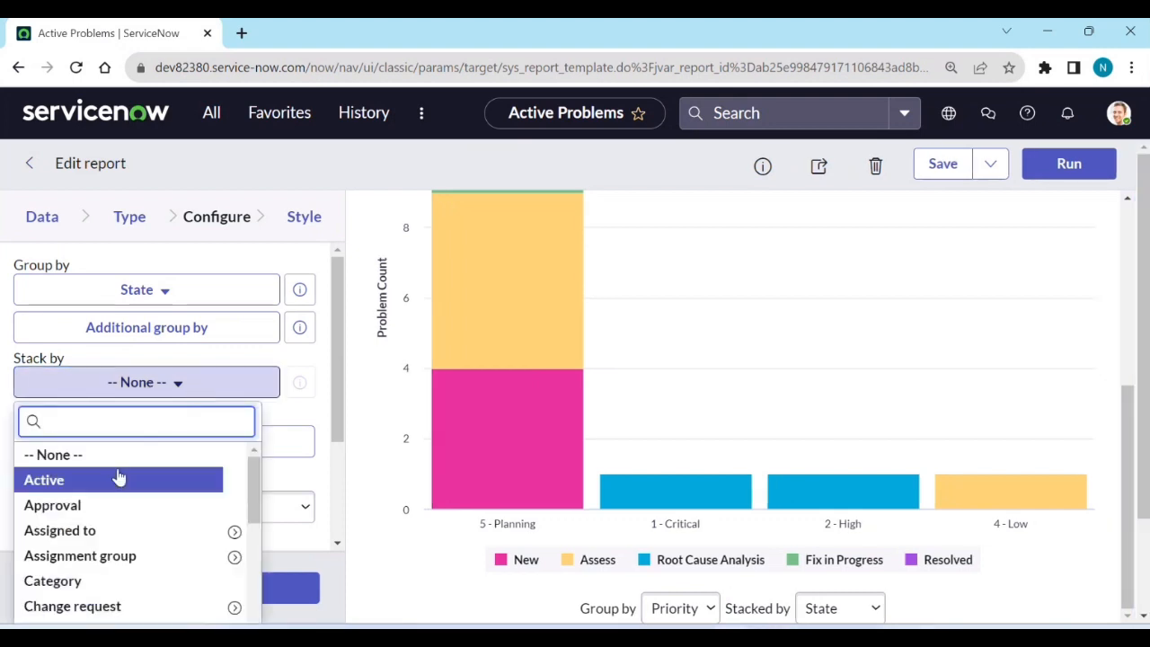
scroll(135, 503, down, 3)
scroll(141, 516, up, 3)
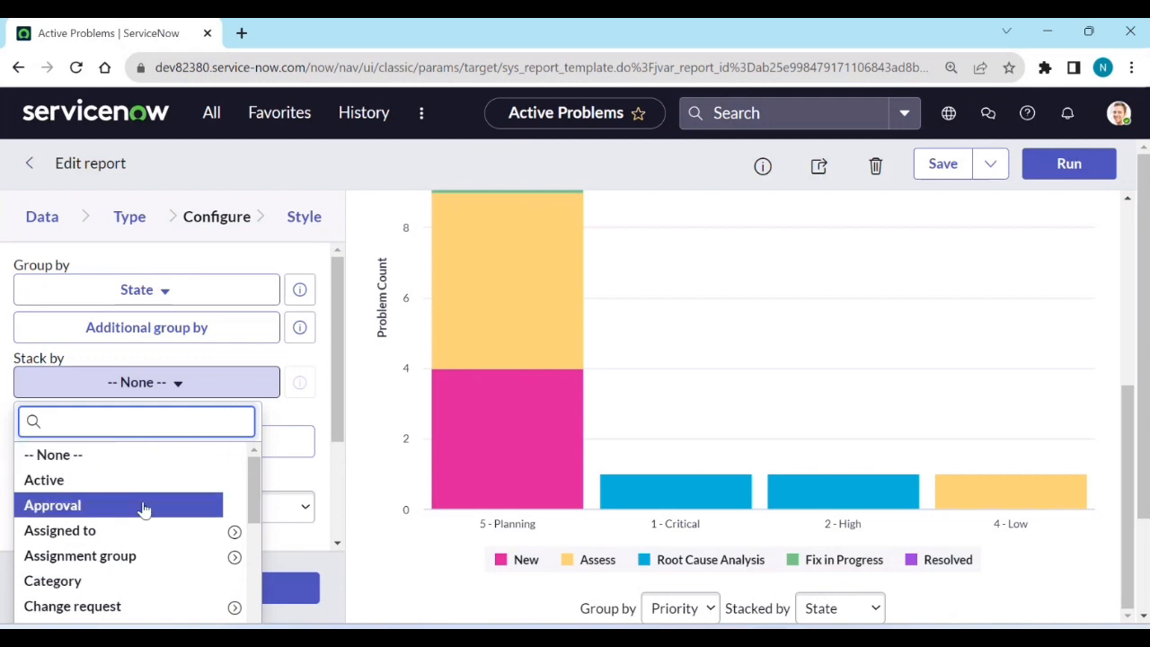
scroll(153, 525, down, 2)
scroll(160, 544, down, 3)
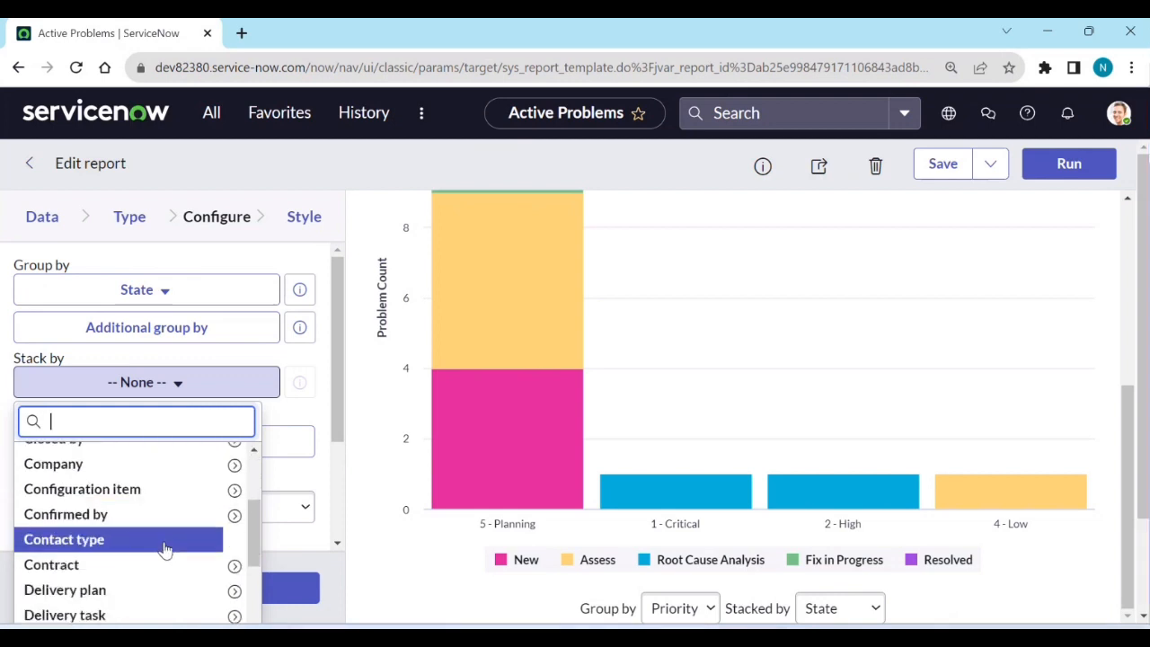
scroll(162, 548, down, 10)
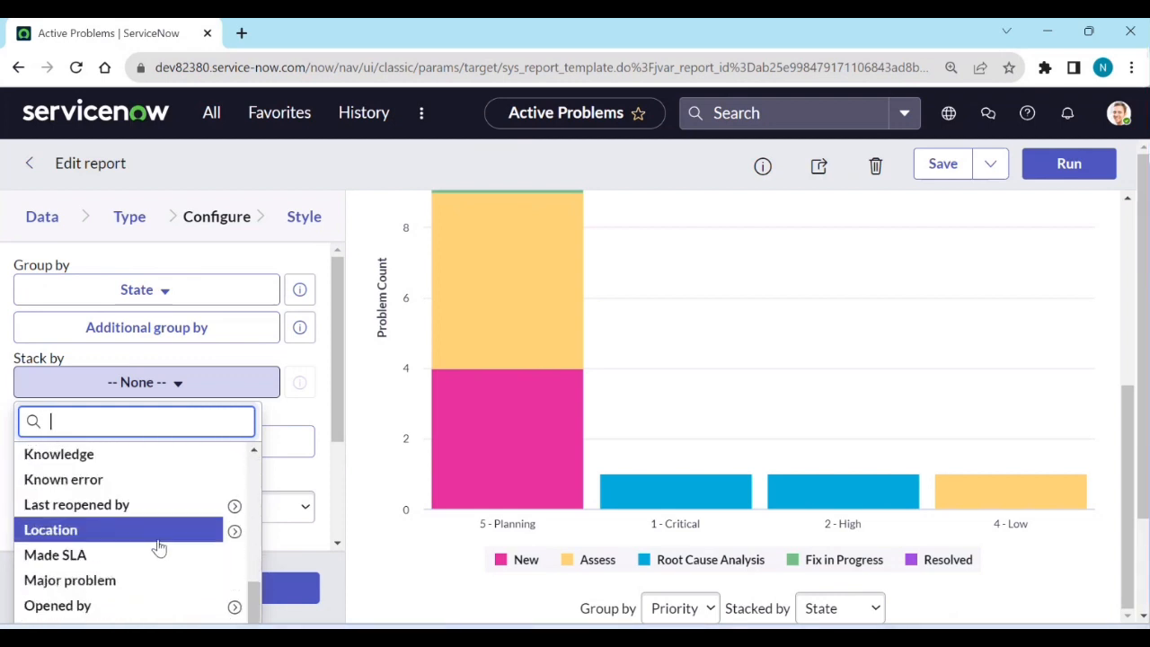
scroll(159, 548, down, 4)
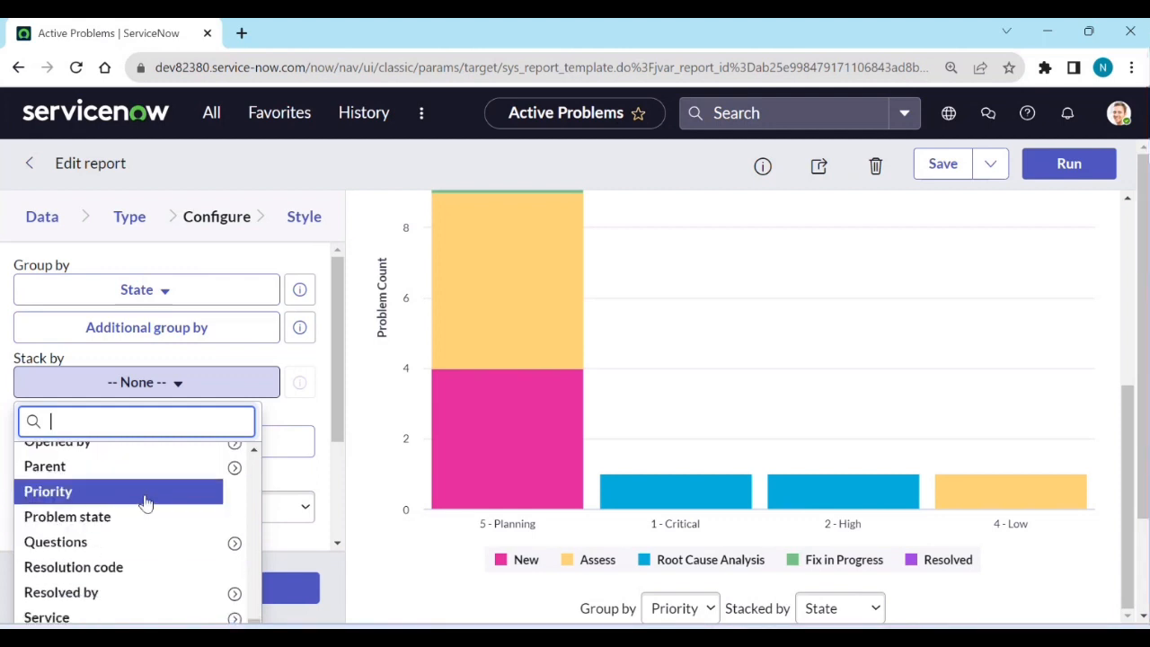
click(149, 501)
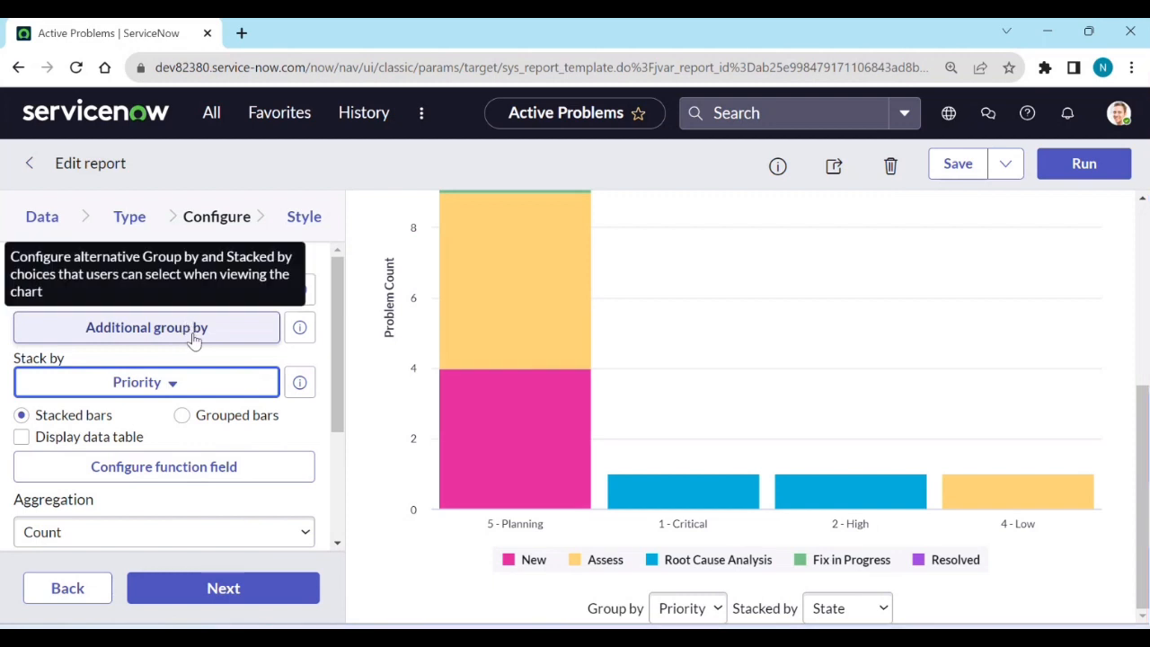
click(1079, 165)
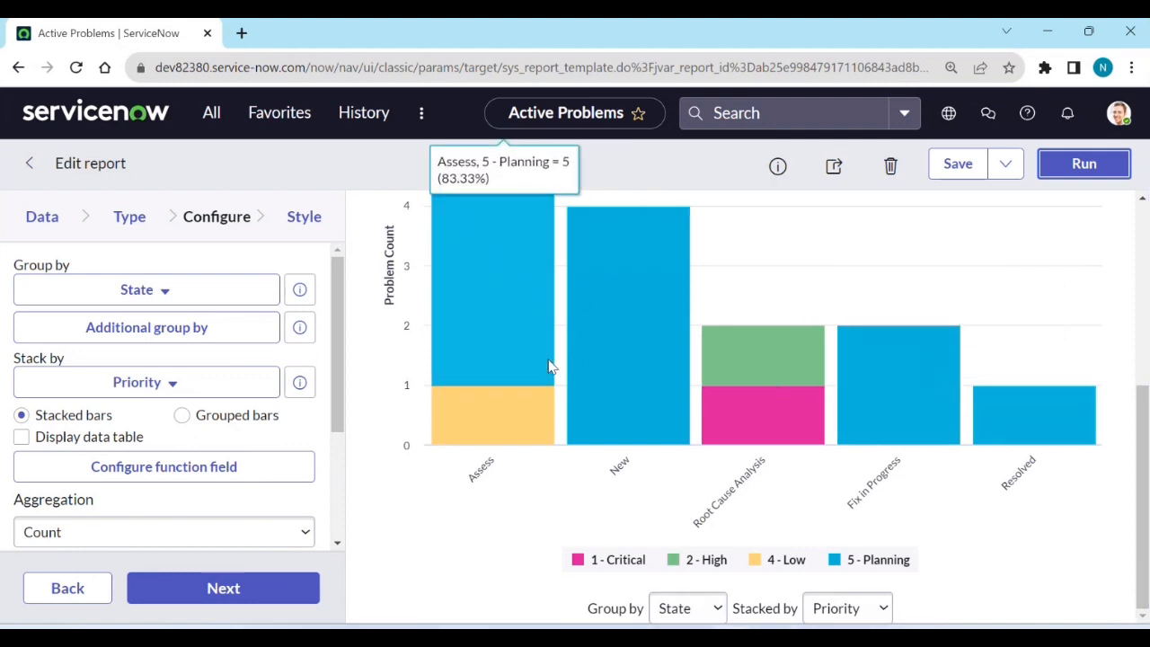
scroll(578, 404, up, 2)
scroll(580, 405, up, 4)
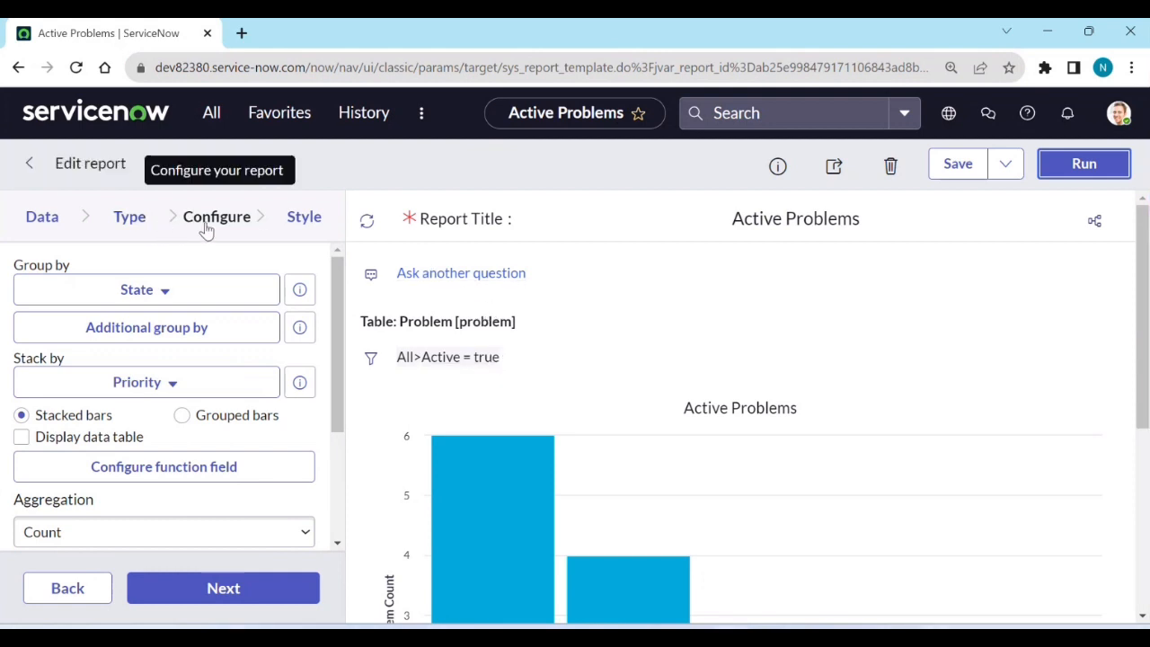
Change the report's visualization to the single score type, keep the Count aggregation, and run the report
click(129, 221)
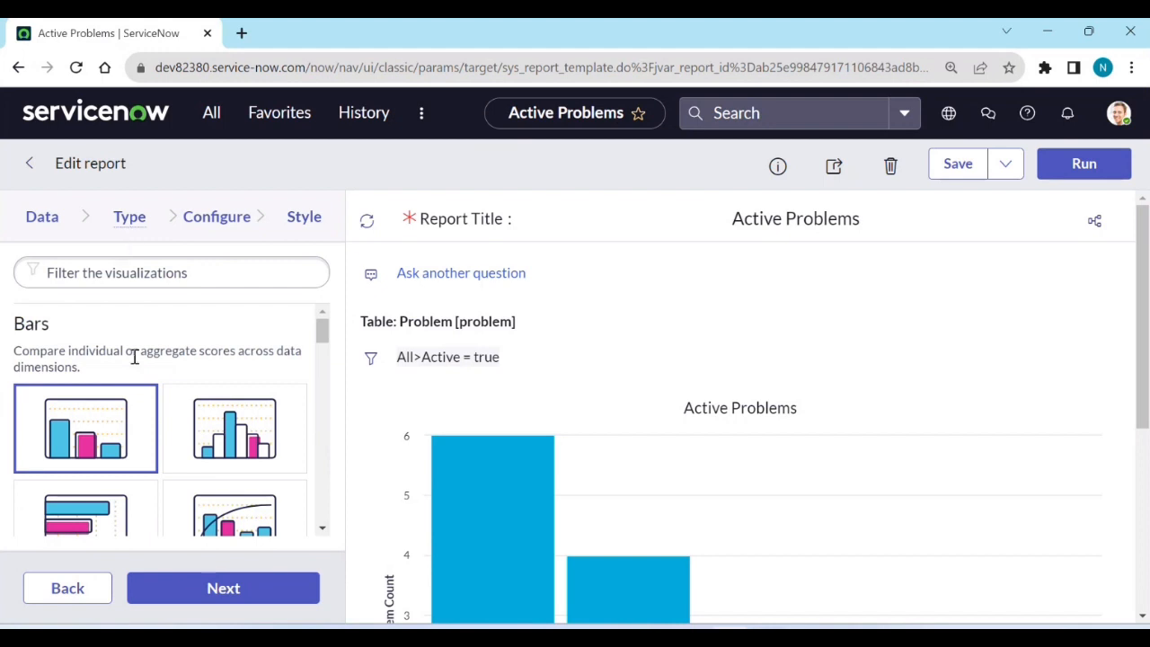
scroll(164, 423, down, 5)
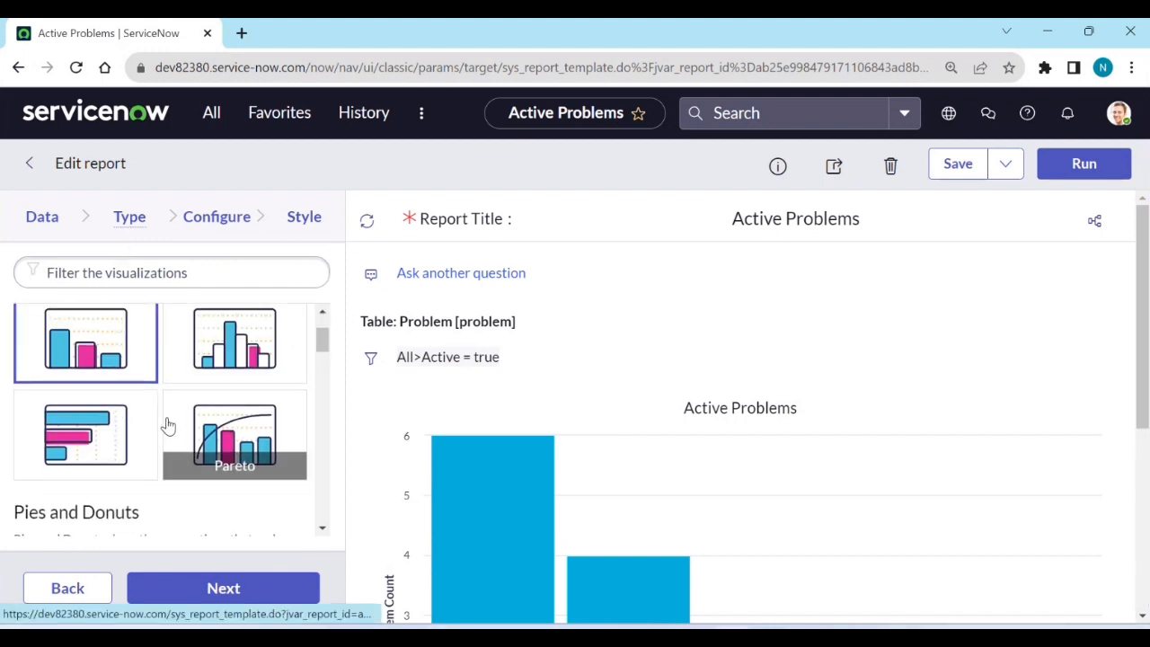
scroll(236, 460, down, 10)
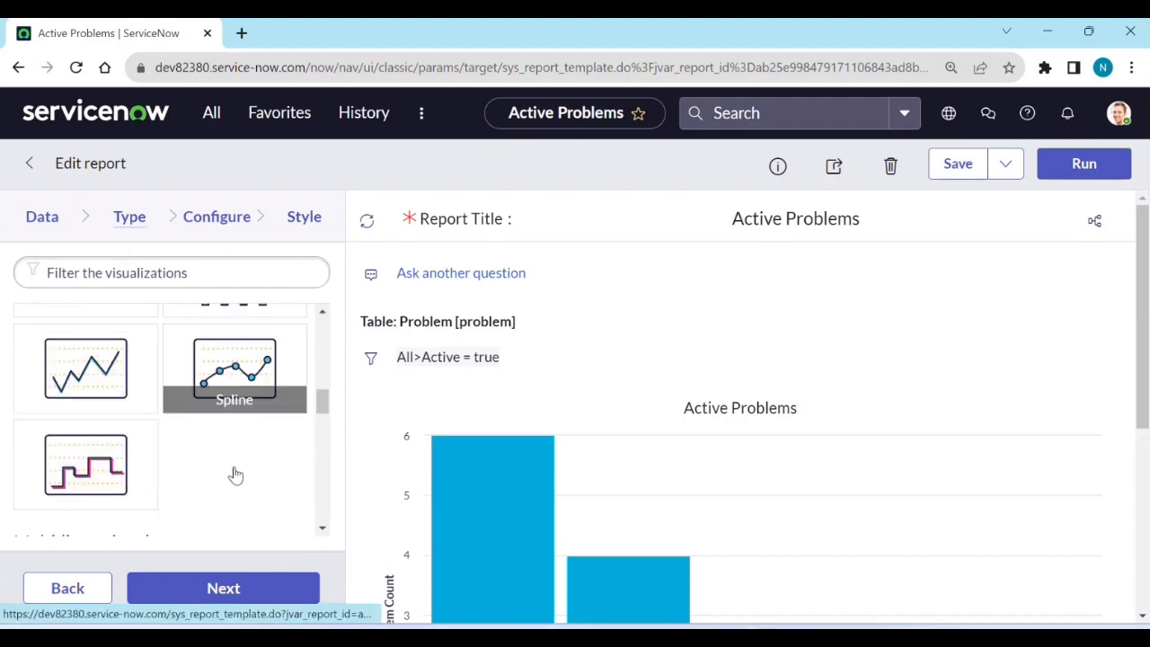
scroll(248, 406, up, 3)
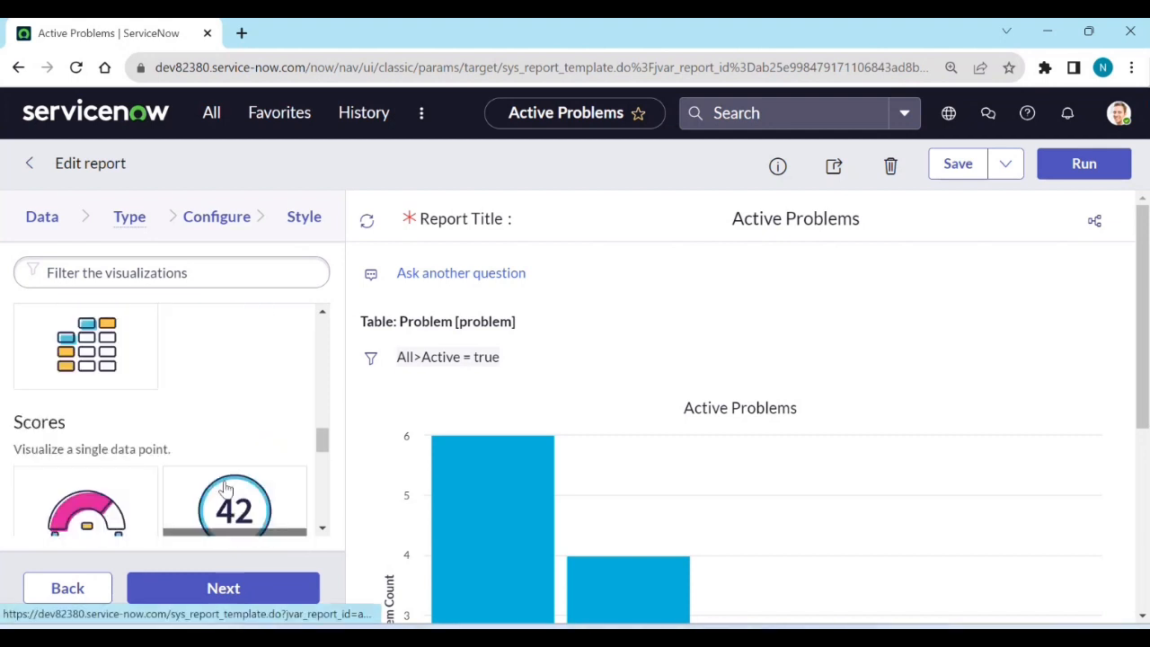
click(225, 508)
click(229, 222)
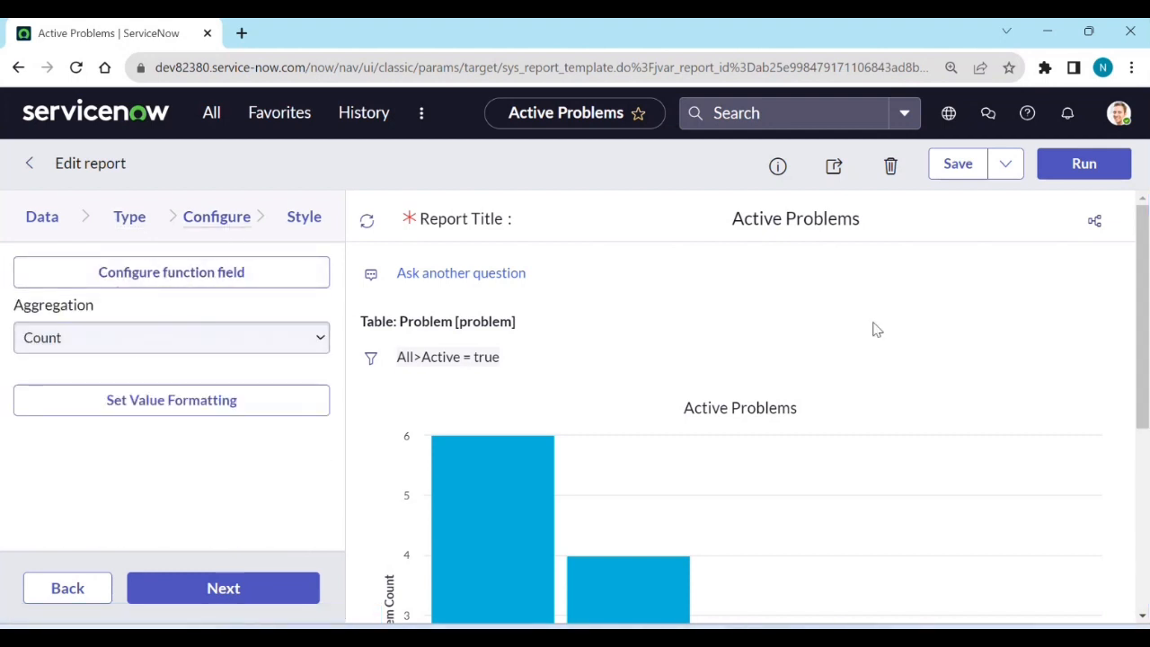
click(1081, 171)
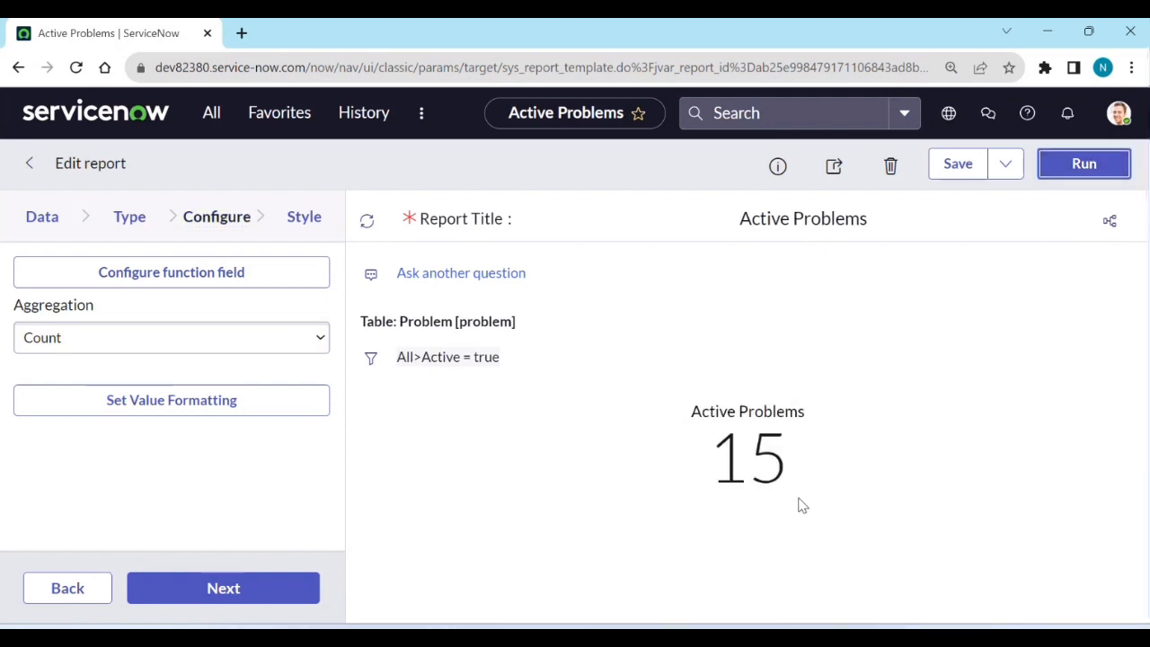
Set the score's default color to #315D67 in the report's general style settings and run the report
click(299, 222)
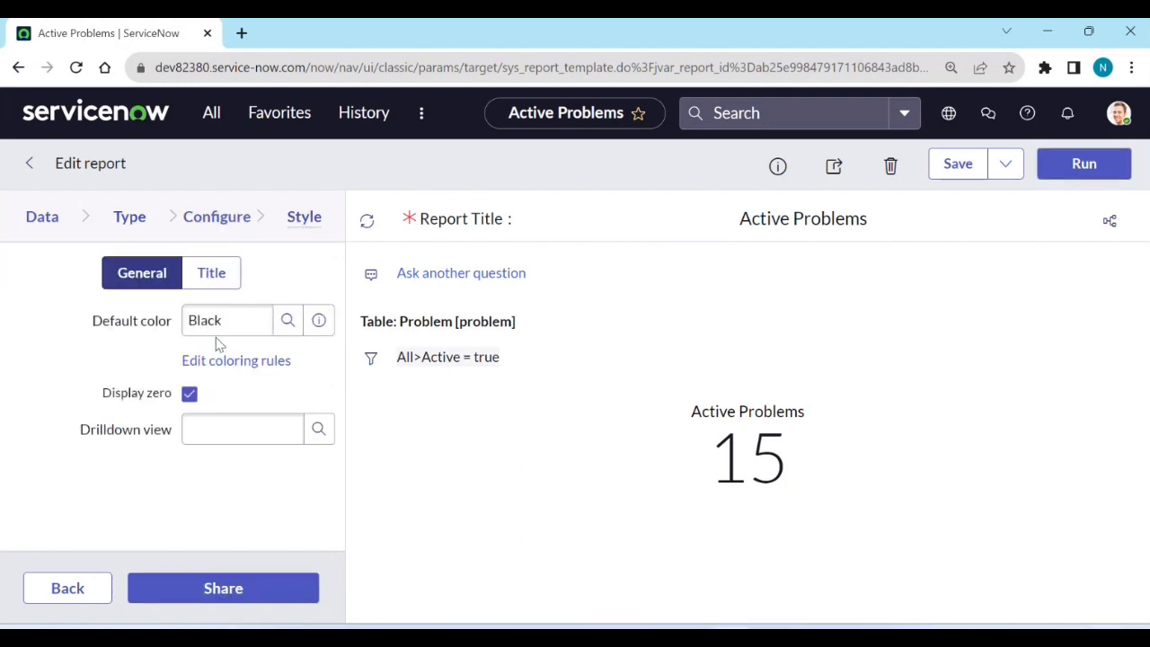
click(287, 321)
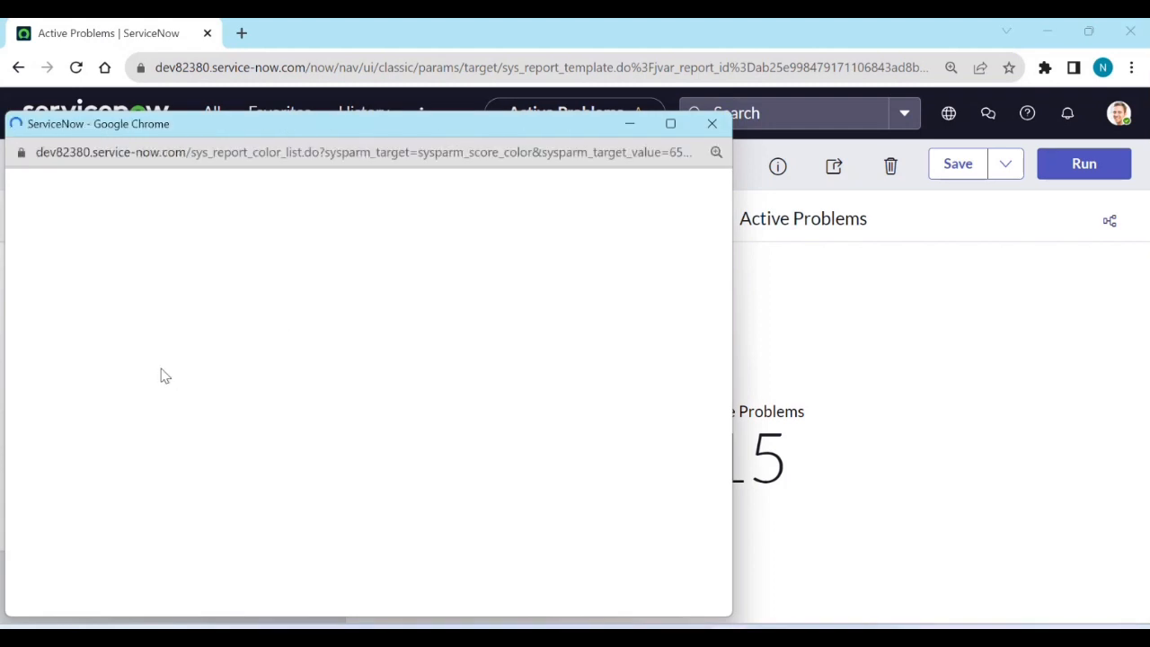
click(123, 387)
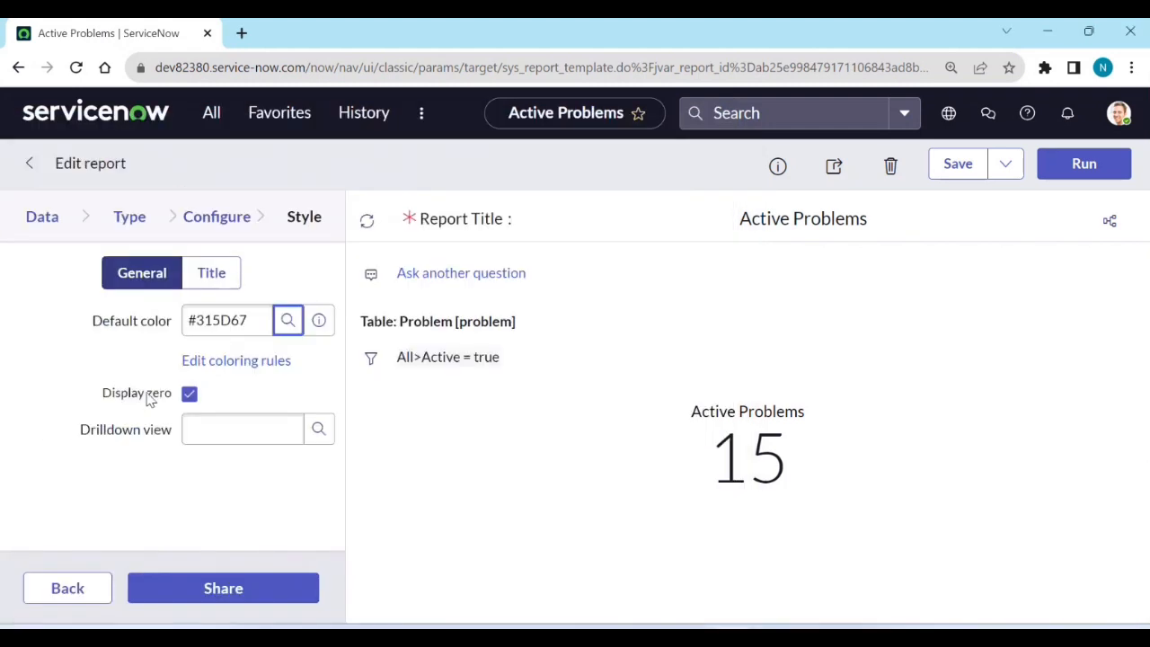
click(1081, 170)
mouse_move(732, 454)
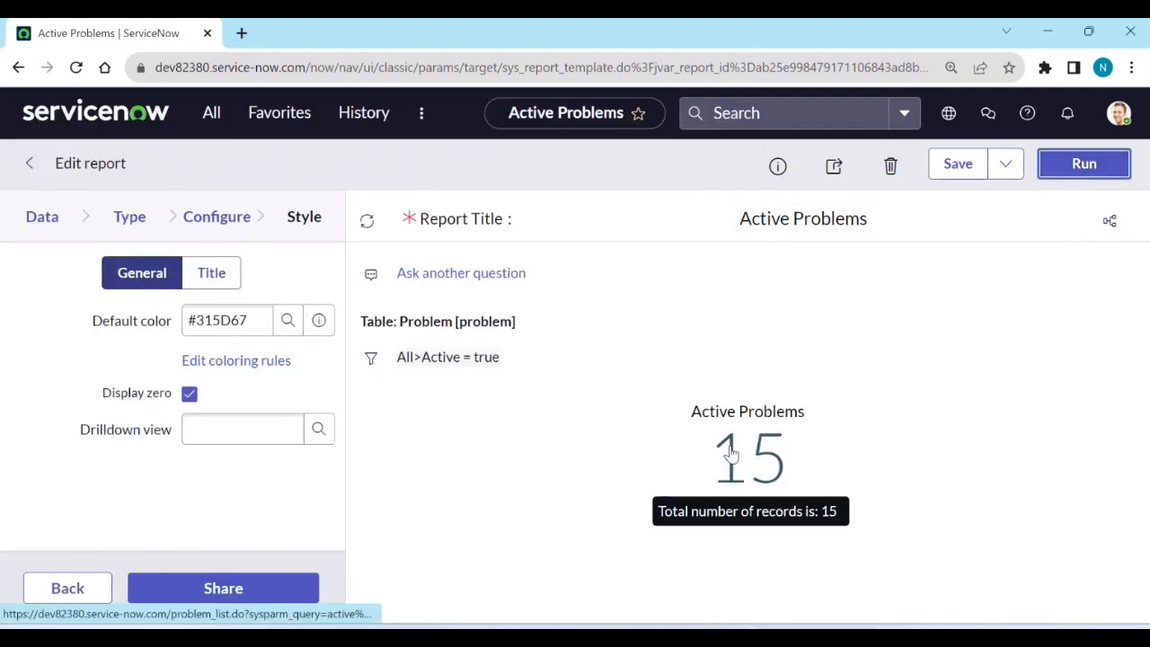
click(210, 216)
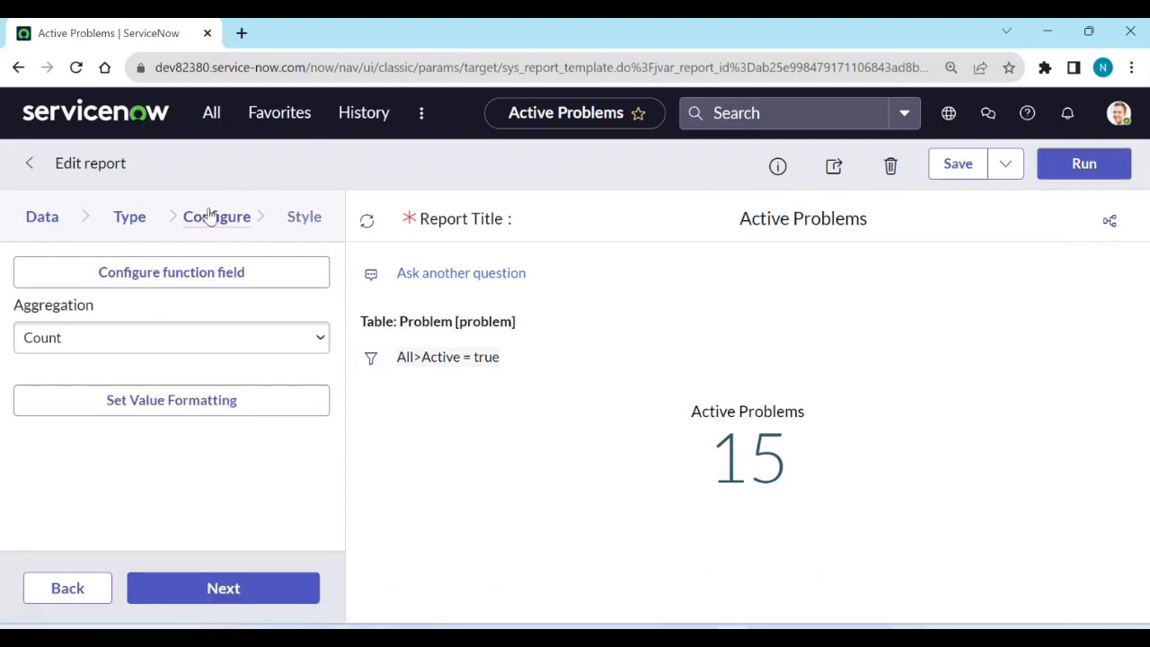
click(141, 226)
scroll(170, 440, down, 2)
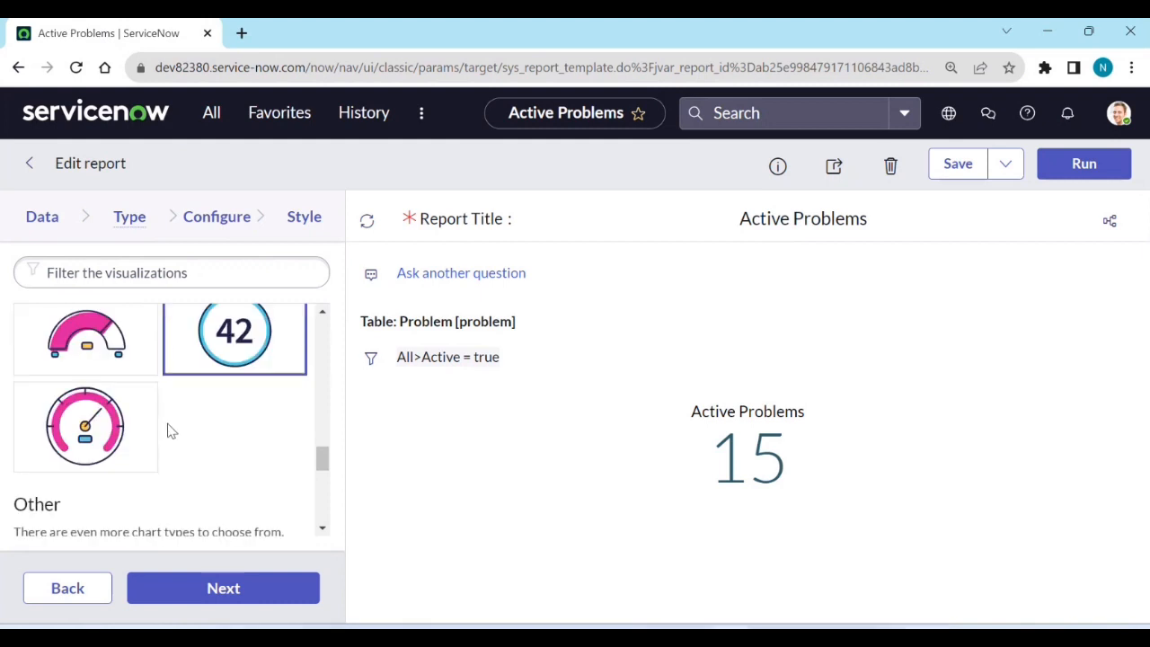
scroll(201, 474, up, 2)
scroll(202, 468, up, 4)
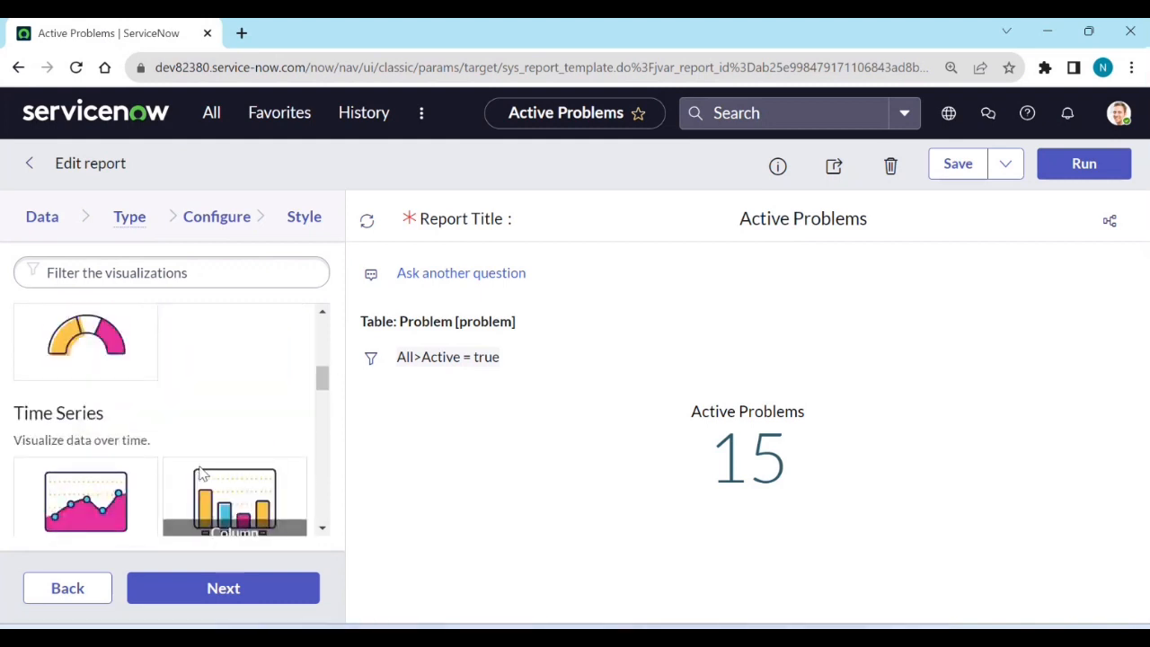
click(211, 222)
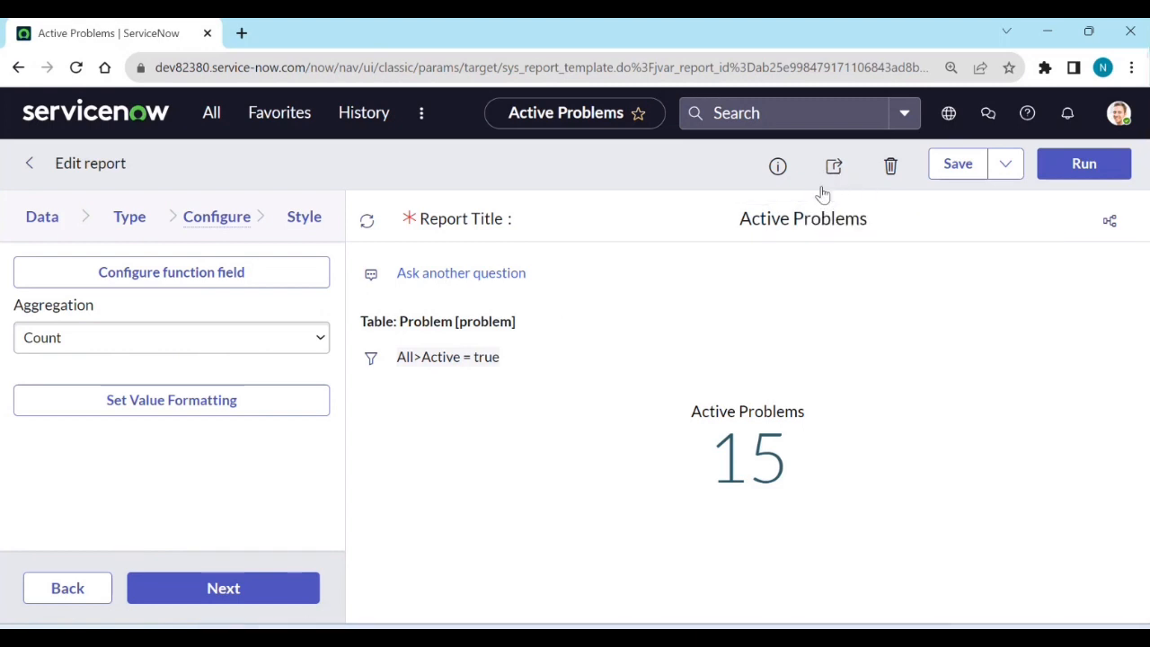
Impersonate the ITIL User account from the recent impersonations
click(1119, 113)
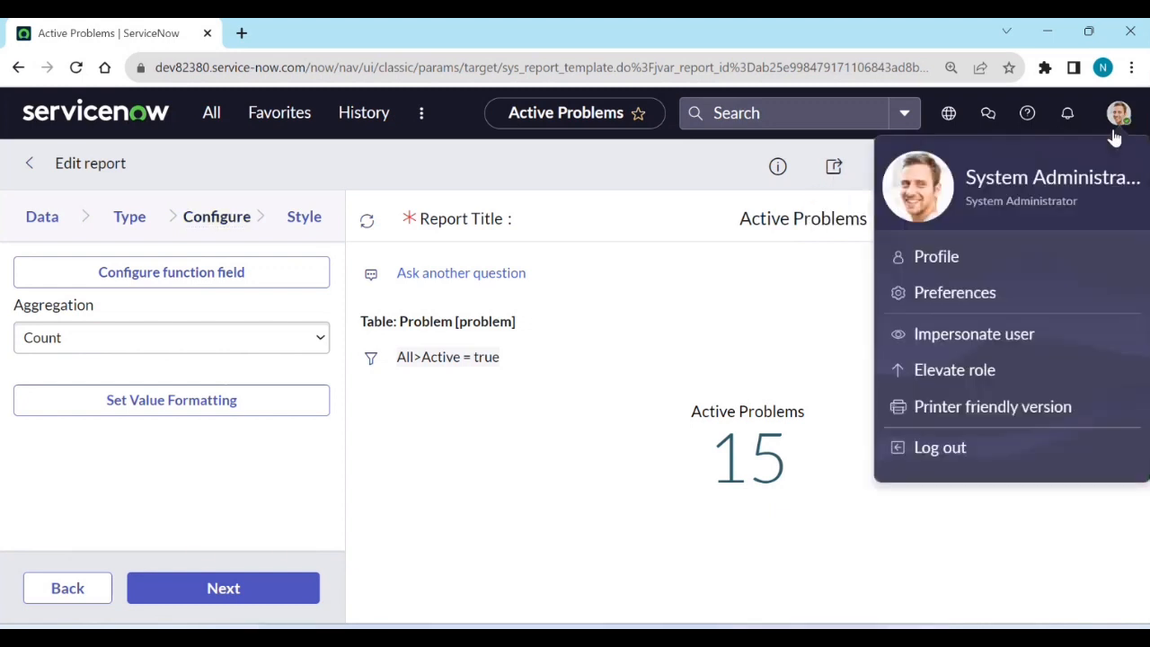
click(949, 346)
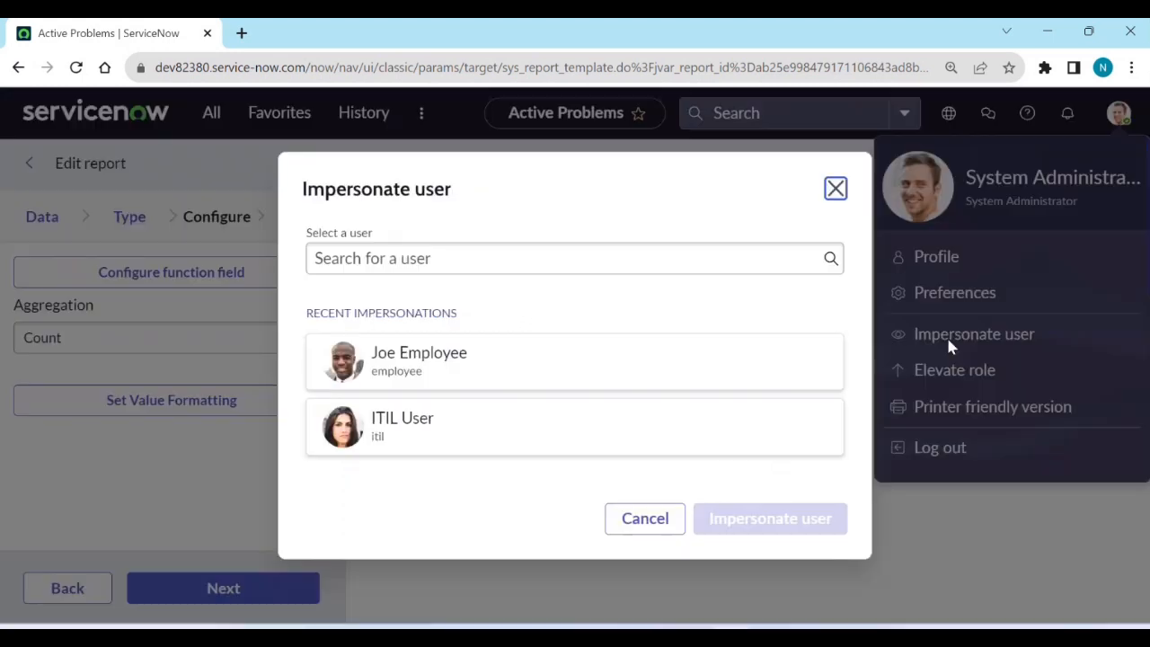
click(423, 423)
click(773, 530)
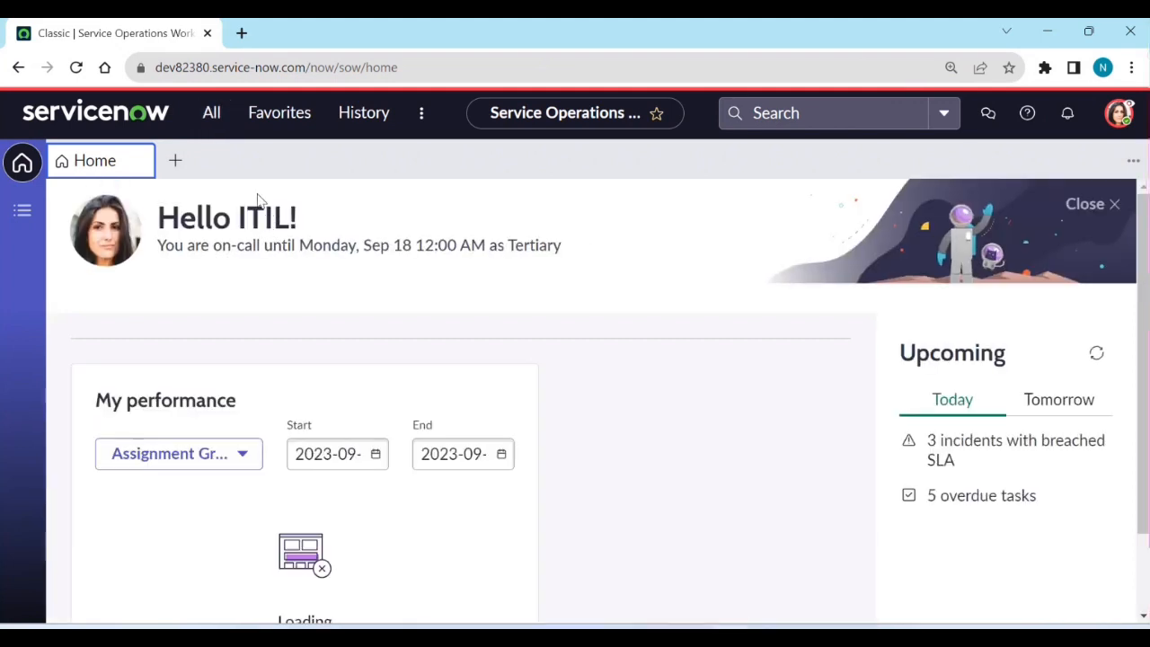
Dismiss the workspace welcome dialog, find the Reports View / Run module with the filter "repo", and show all accessible reports
click(216, 125)
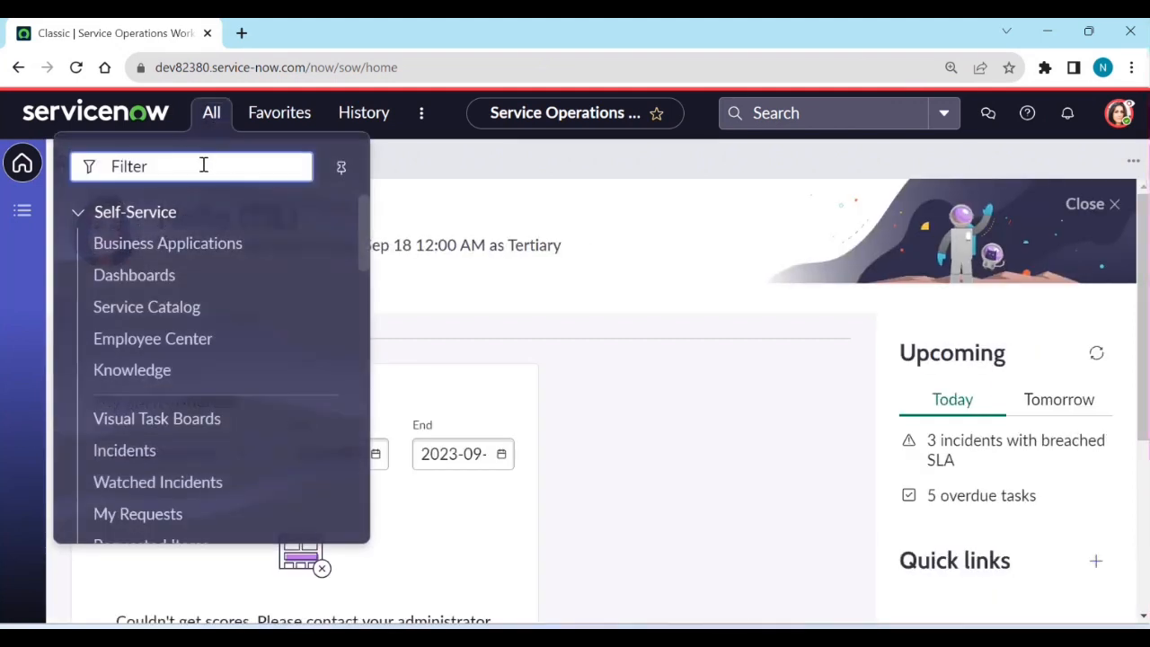
text(repo)
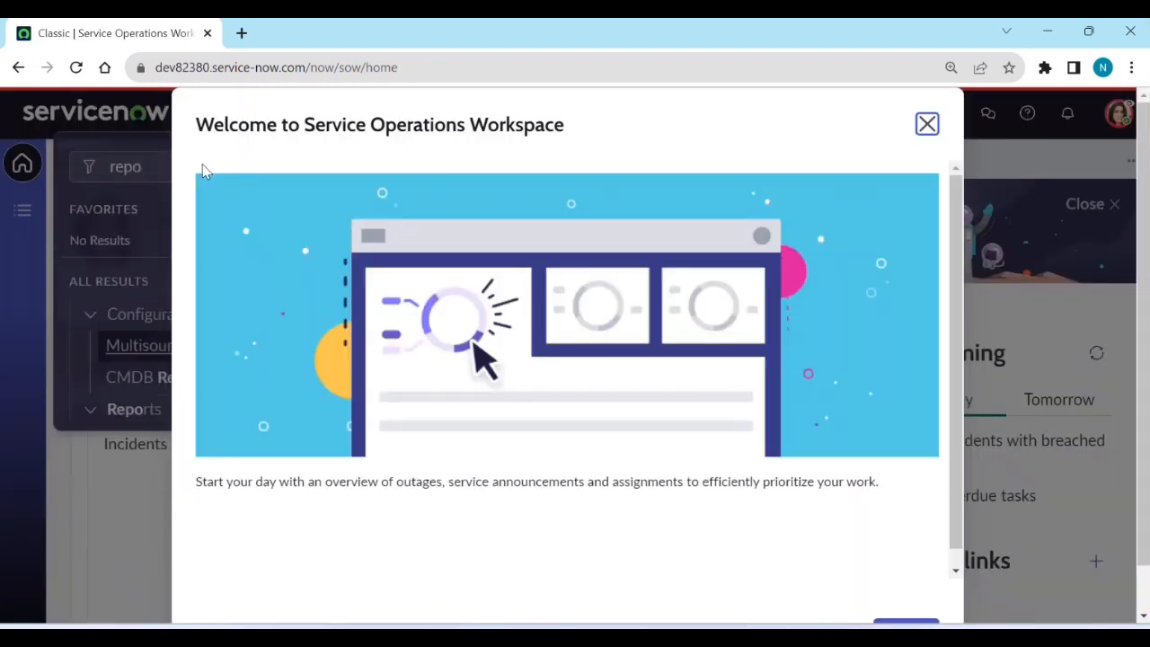
click(928, 125)
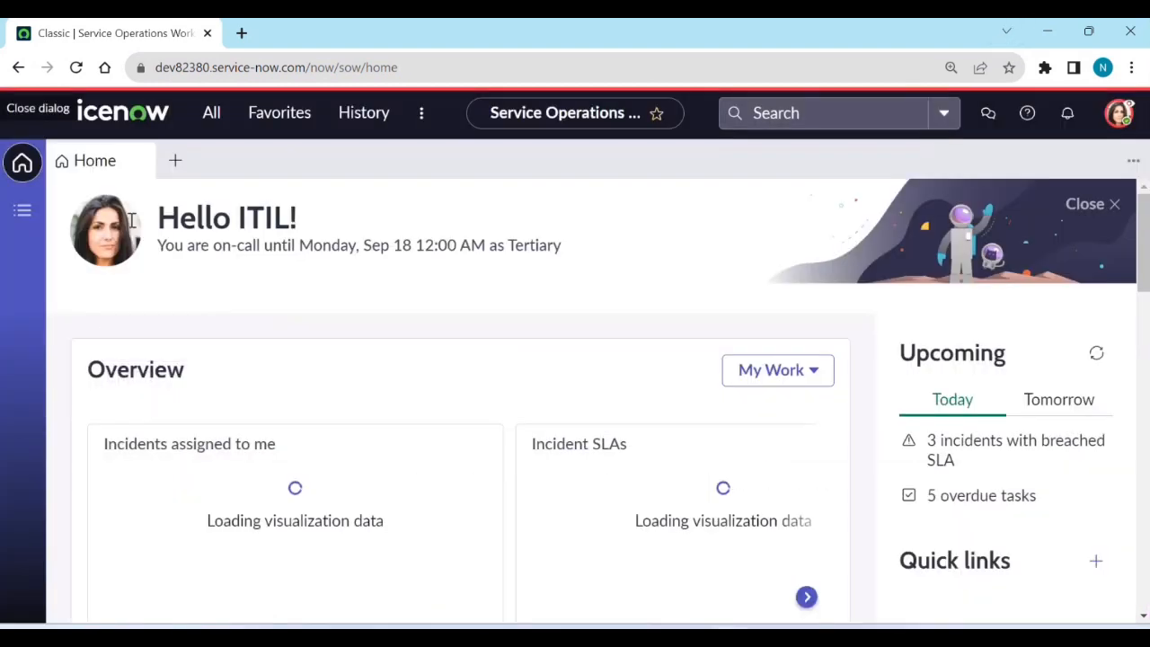
click(223, 129)
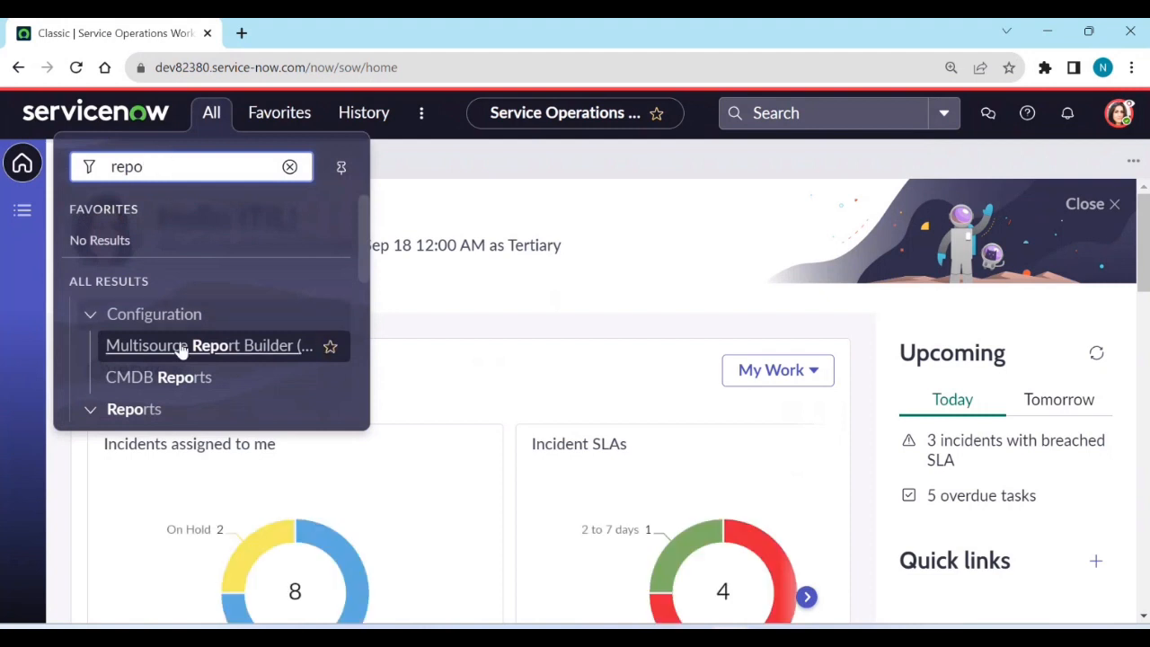
scroll(180, 395, down, 2)
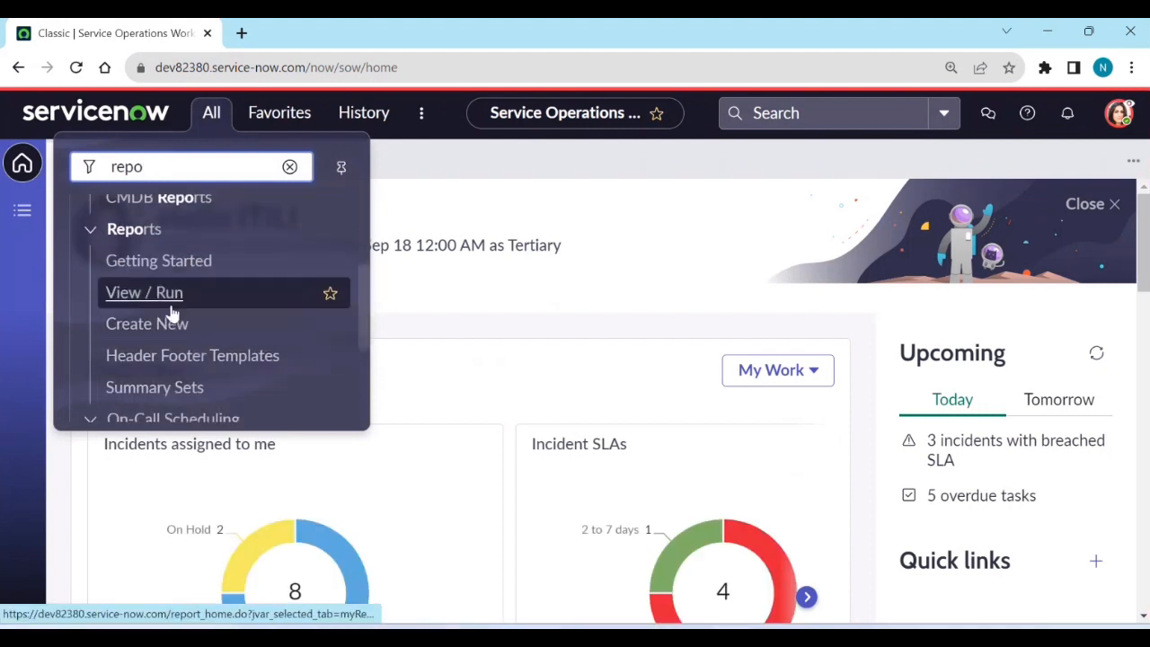
click(149, 293)
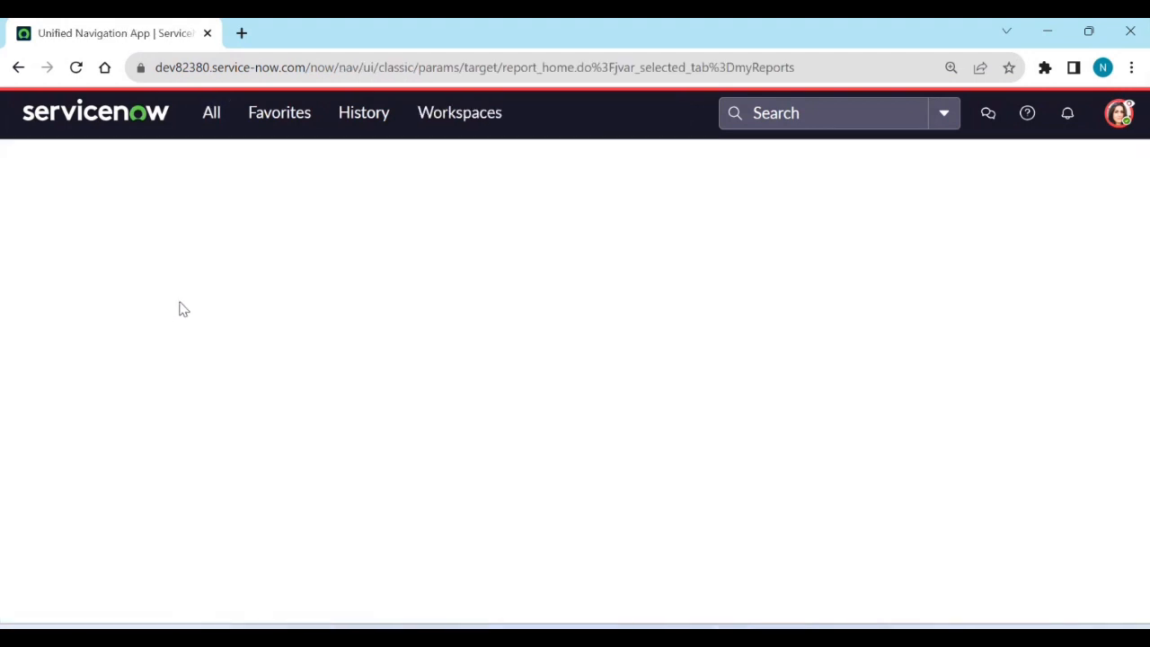
click(385, 167)
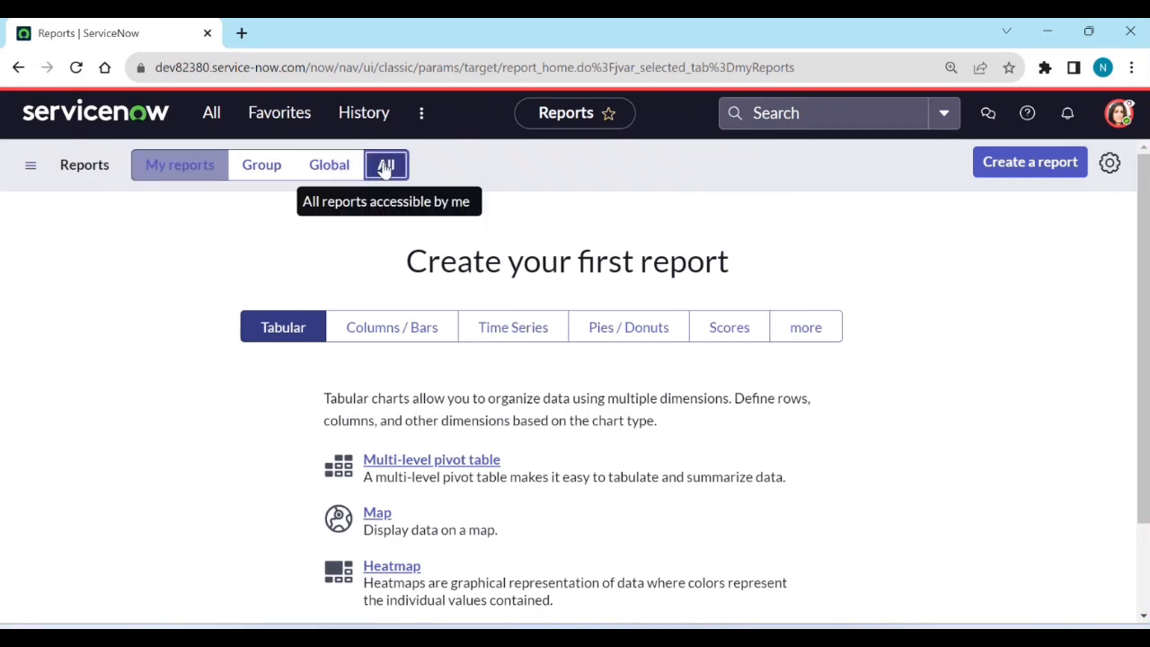
Search all reports for titles containing "active" and restrict the search to the Problem table
click(865, 169)
text(a)
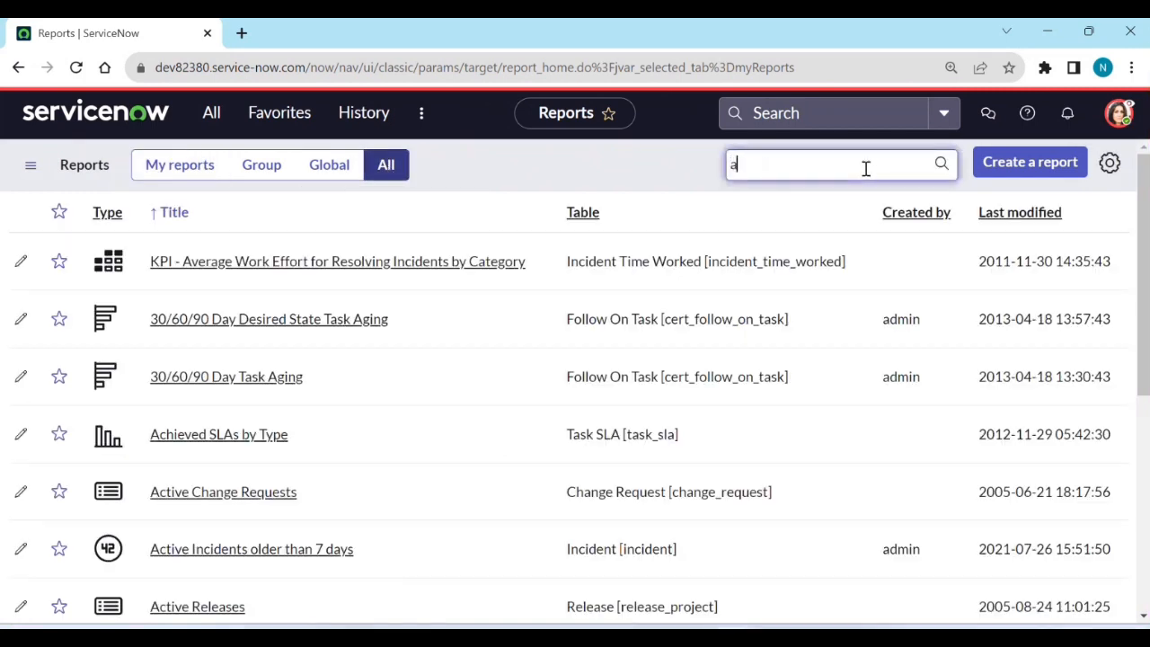
text(ci)
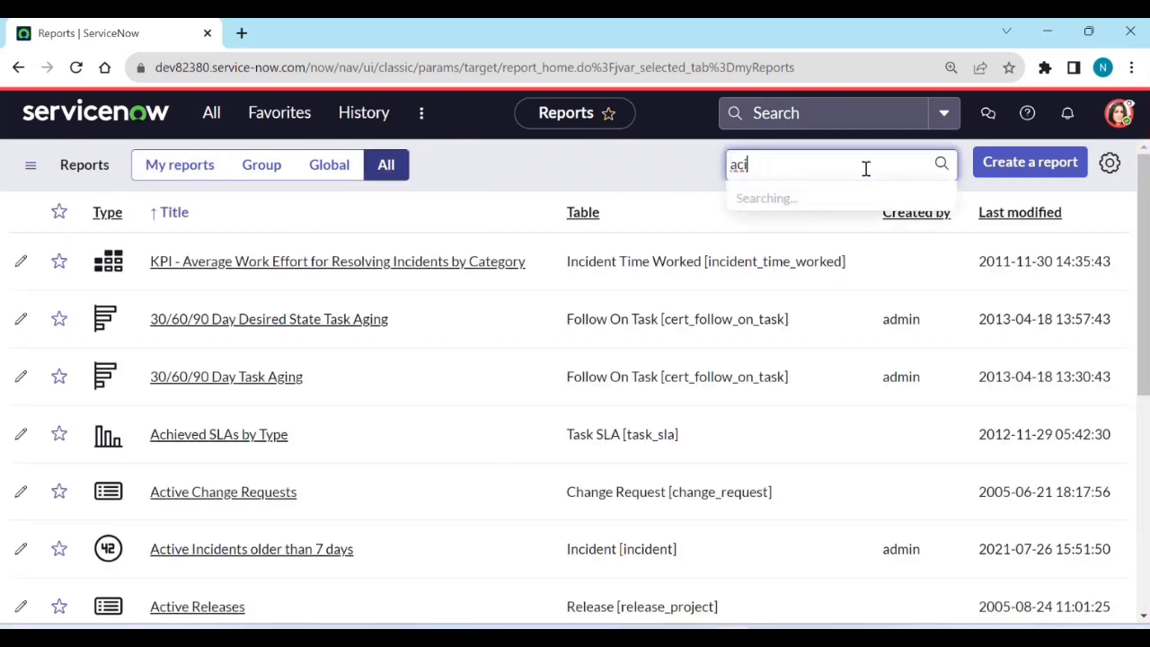
key(BackSpace)
text(tive)
key(Return)
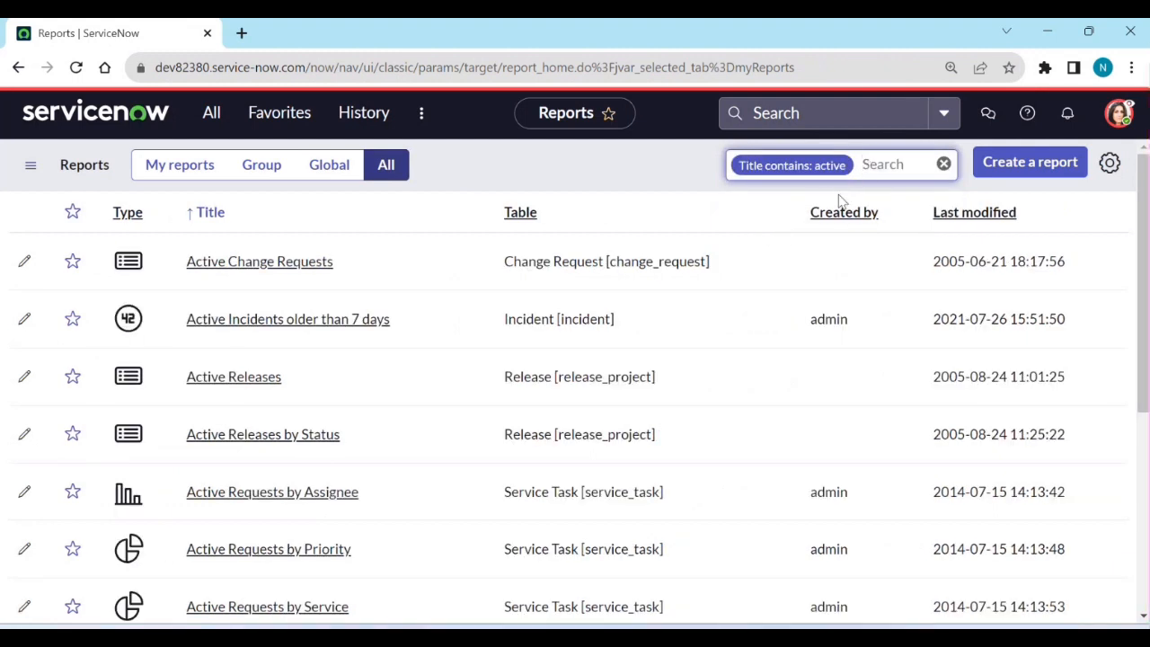
text(Proble)
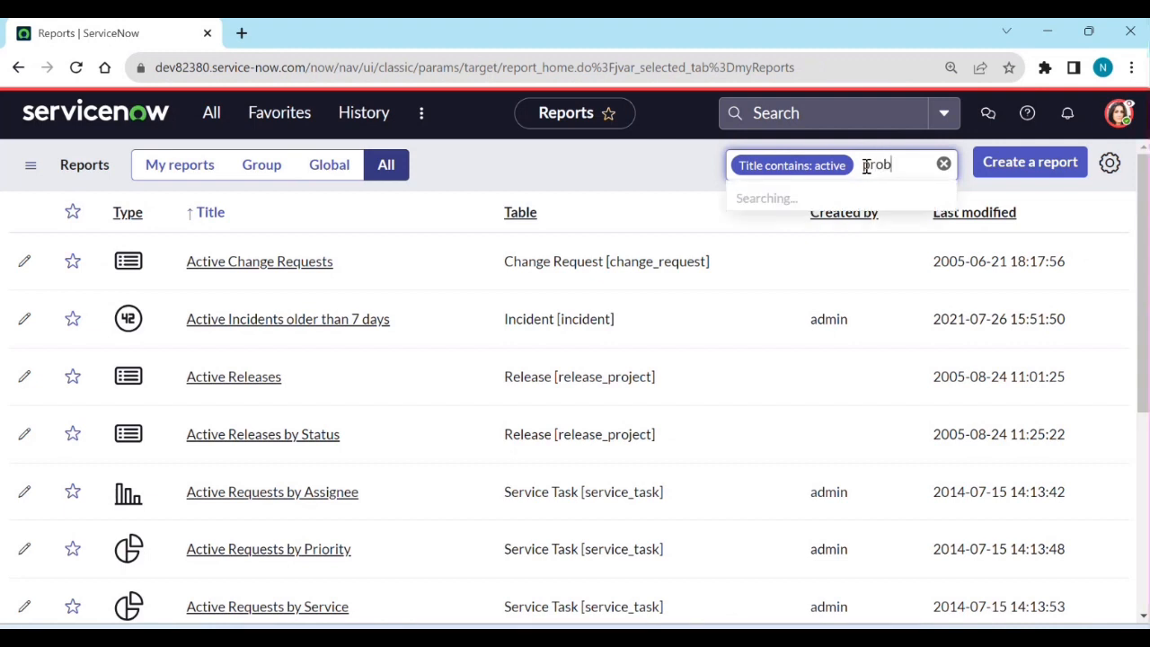
text(m)
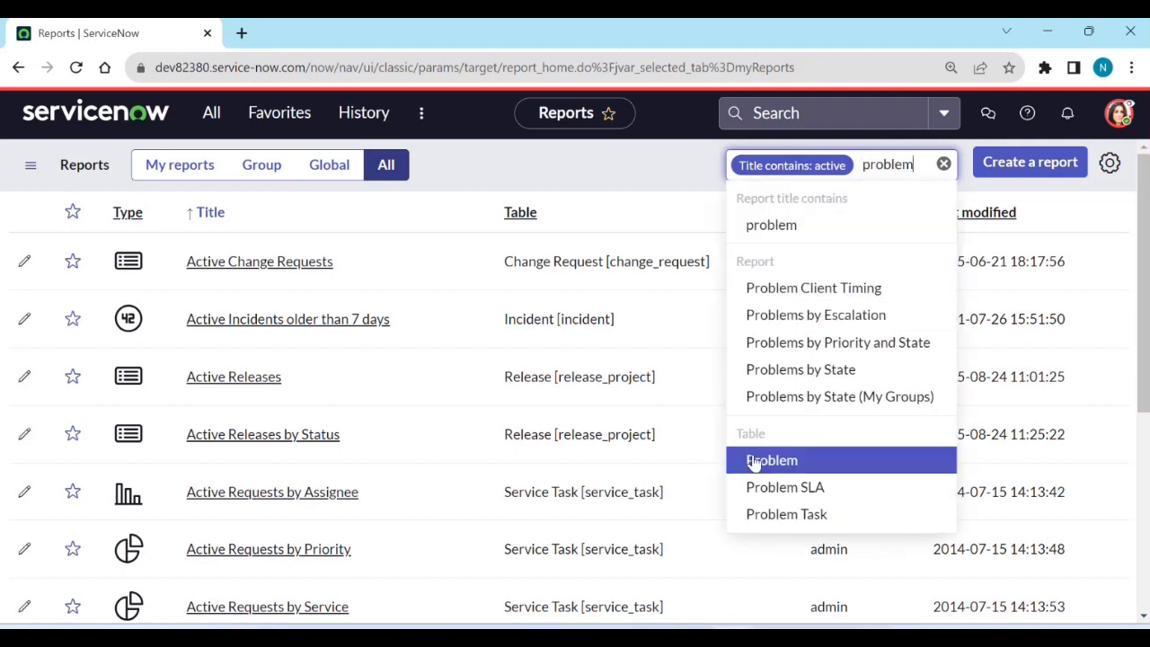
click(755, 462)
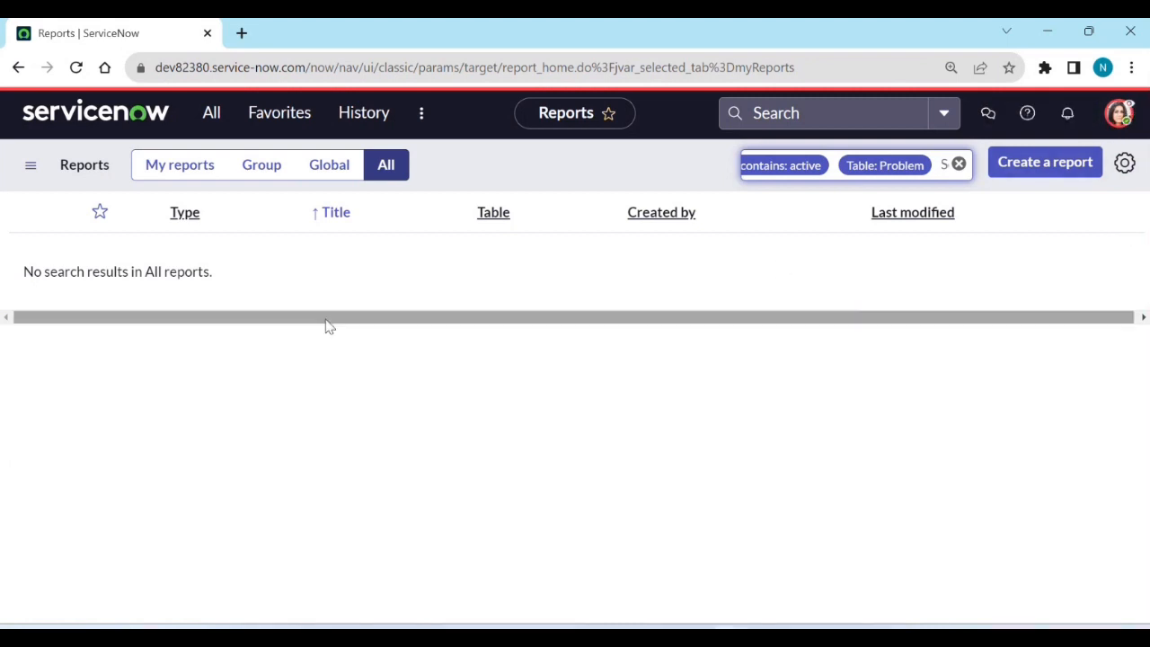
End the impersonation of the ITIL user and minimize the presentation window to return to the ServiceNow administrator session
click(1120, 119)
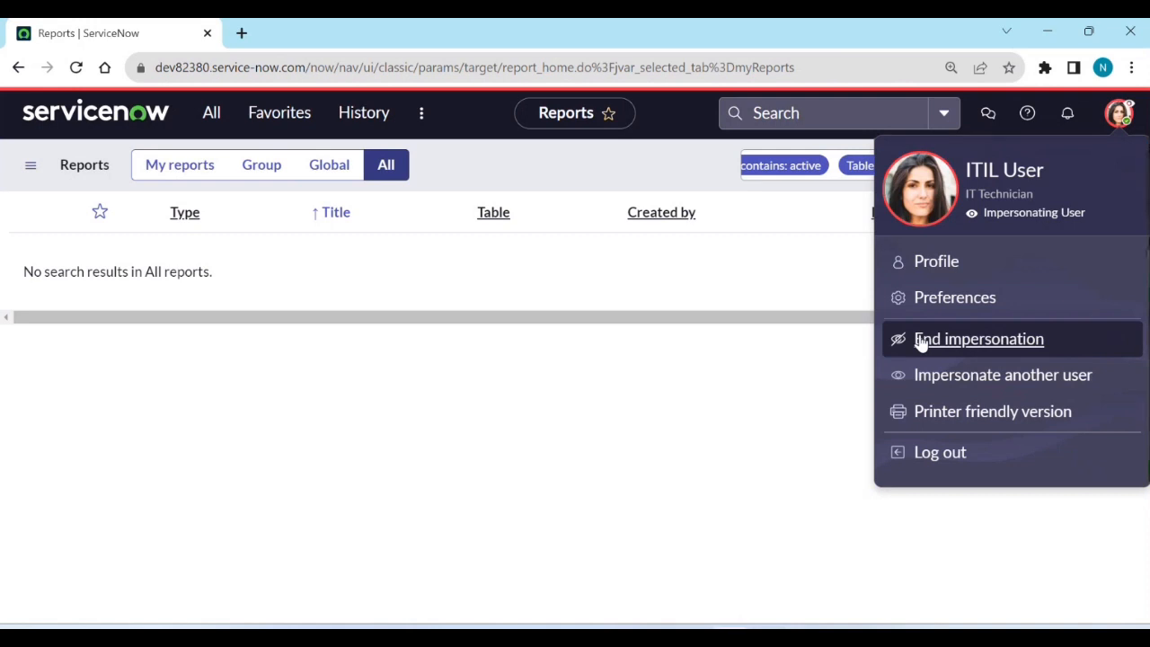
click(970, 347)
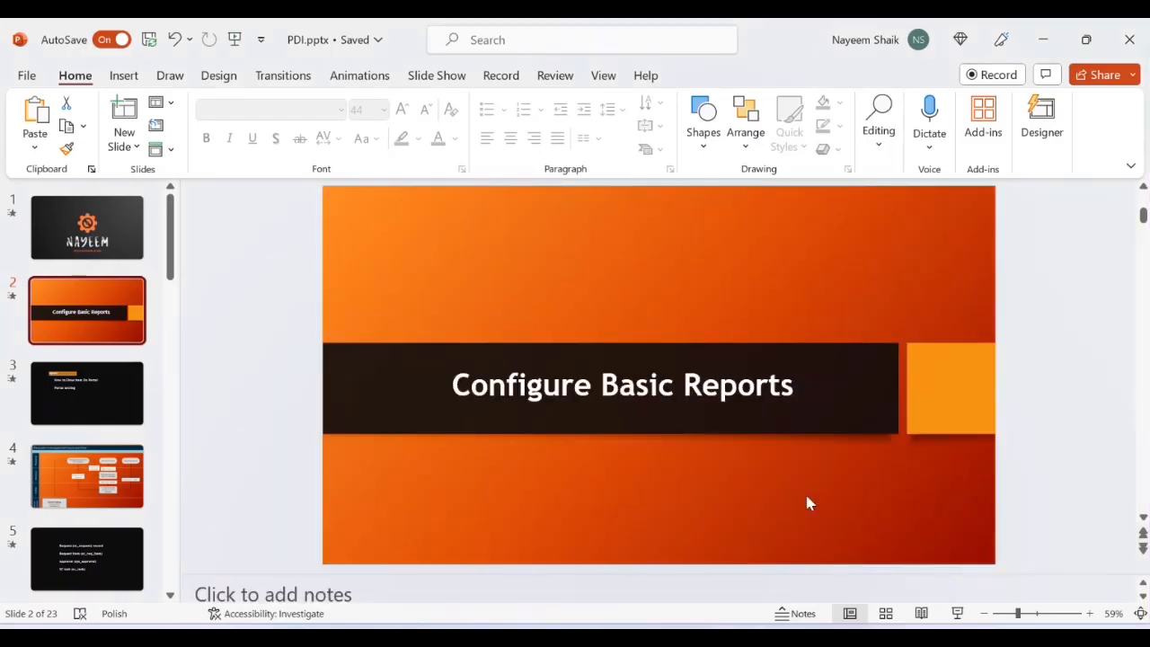
click(1043, 40)
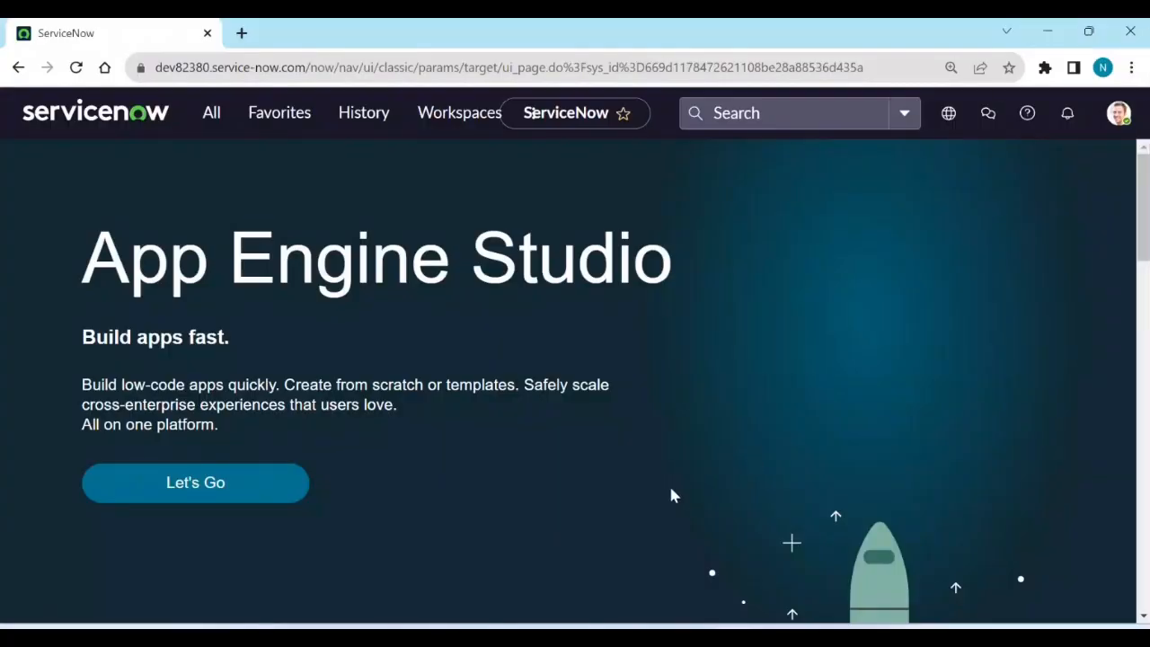